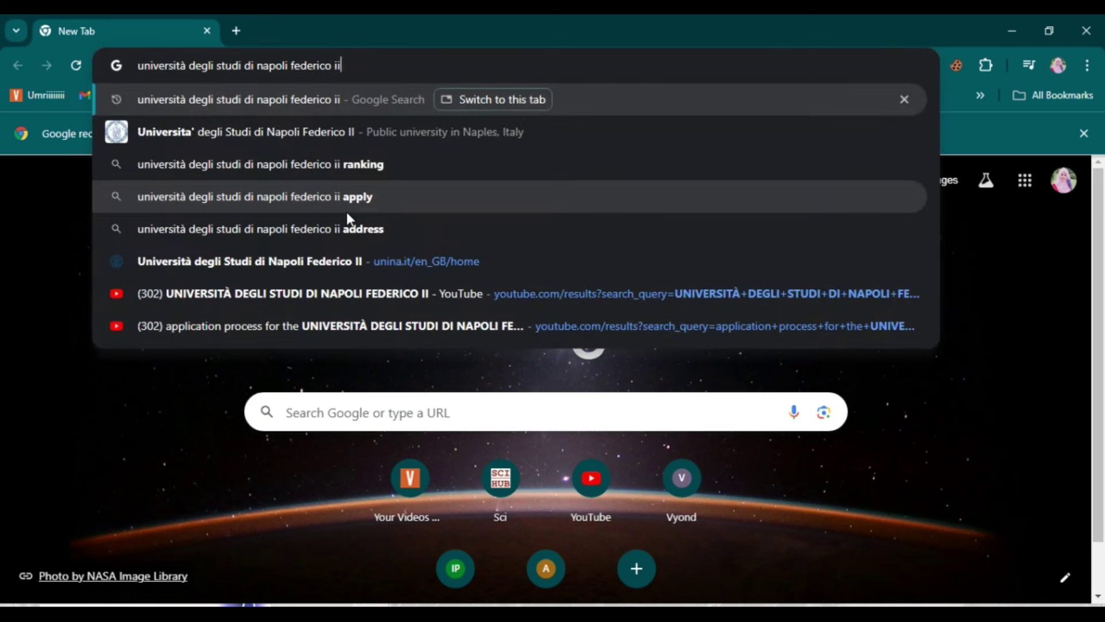
Search Google for Università degli Studi di Napoli Federico II and open the official unina.it result
key(Return)
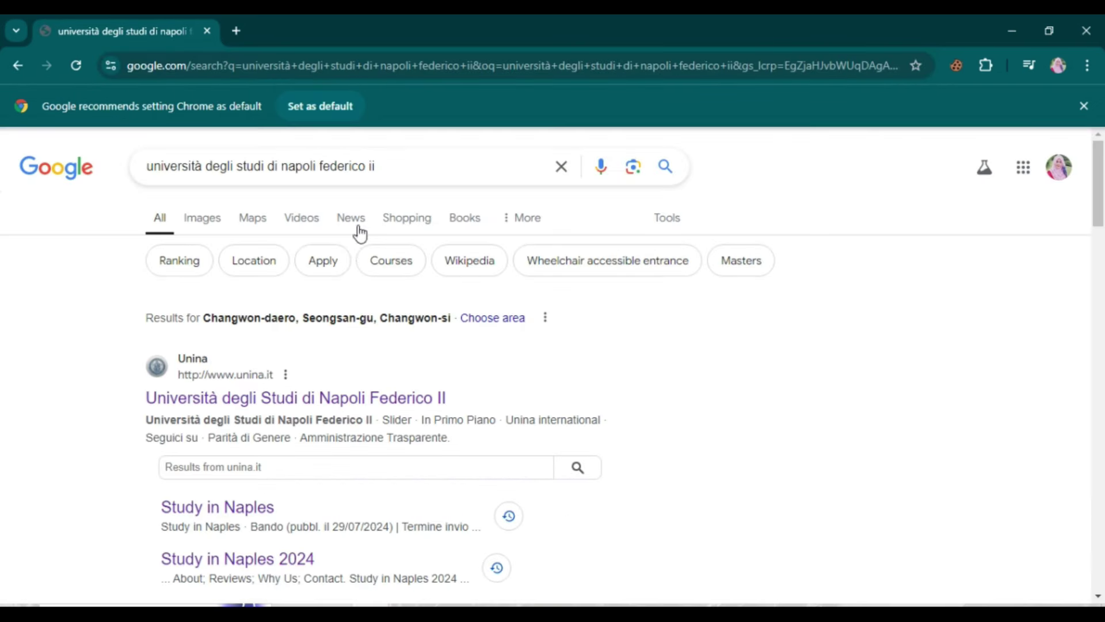
click(229, 411)
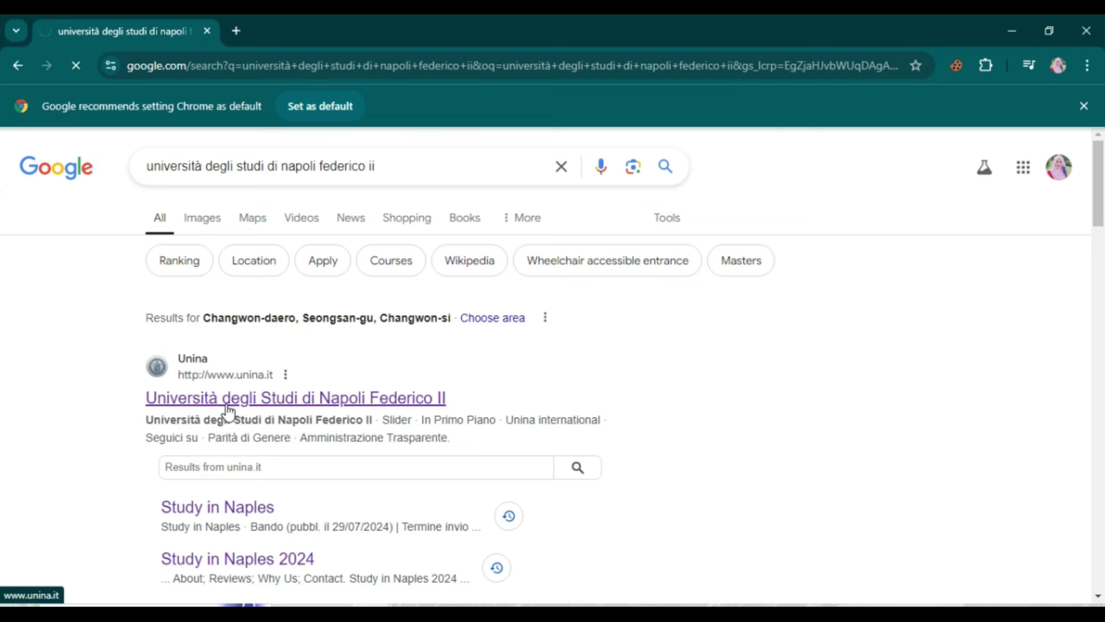
Scroll to the Study in Naples A.A. 2024/25 news item and highlight its scholarship description
scroll(224, 378, down, 1)
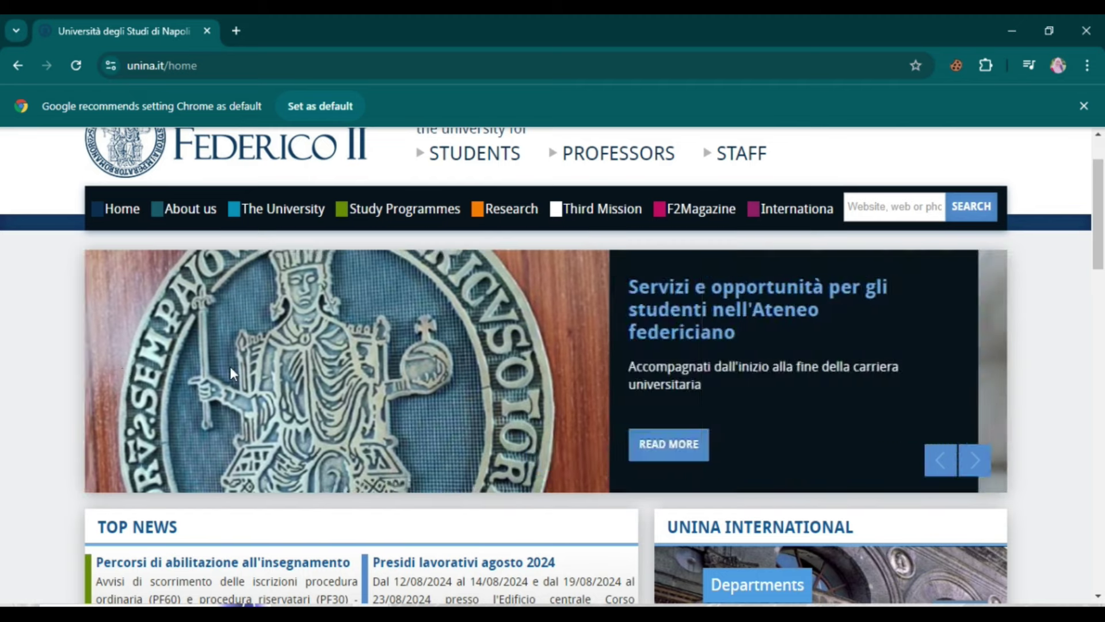
scroll(229, 368, down, 3)
scroll(231, 368, down, 1)
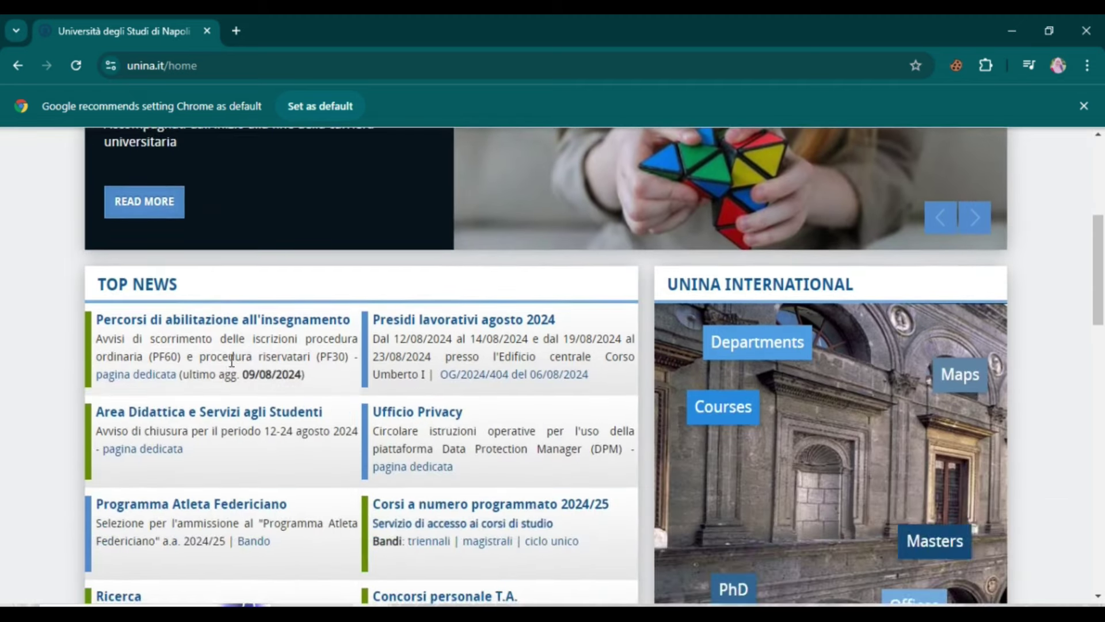
scroll(251, 343, down, 3)
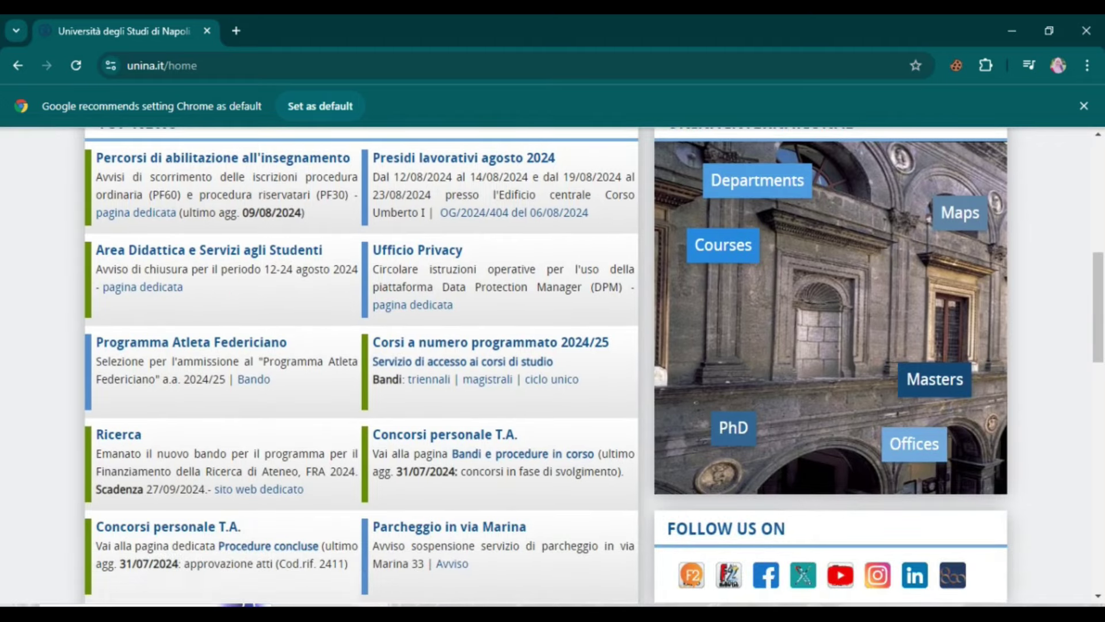
scroll(90, 305, down, 5)
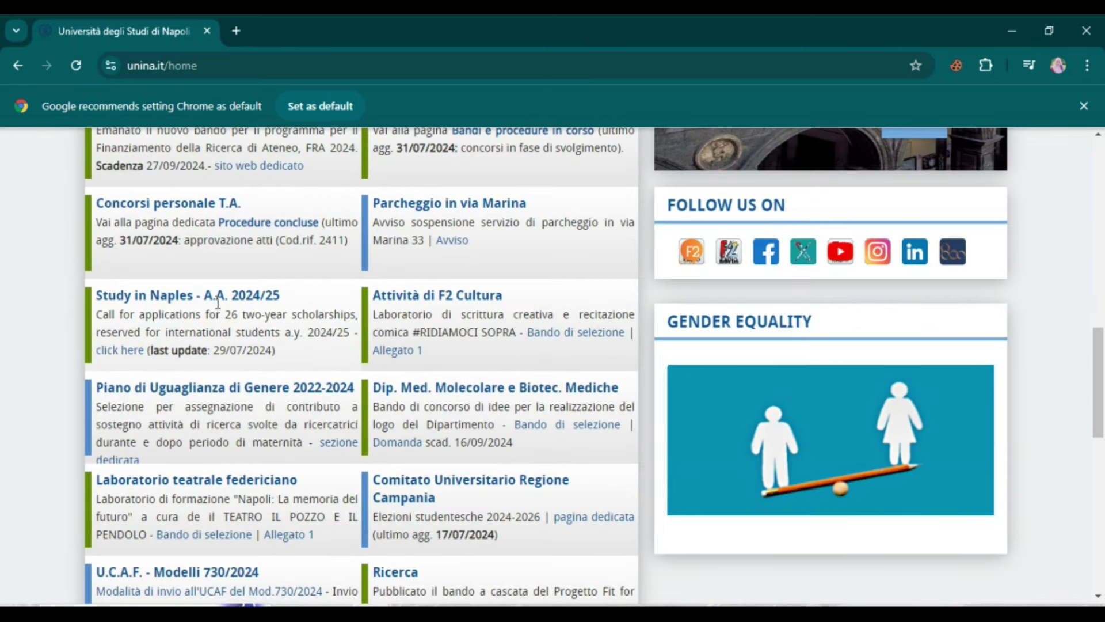
drag(136, 315, 288, 341)
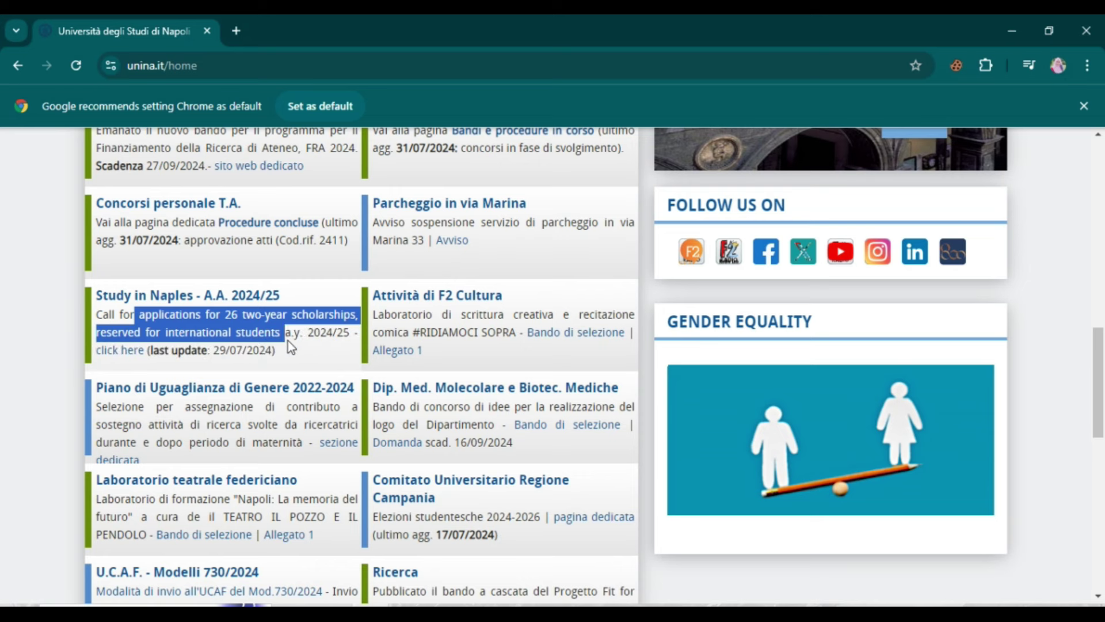
Go from the news item to the Study in Naples page and its 'Call for selection' PDF
click(125, 351)
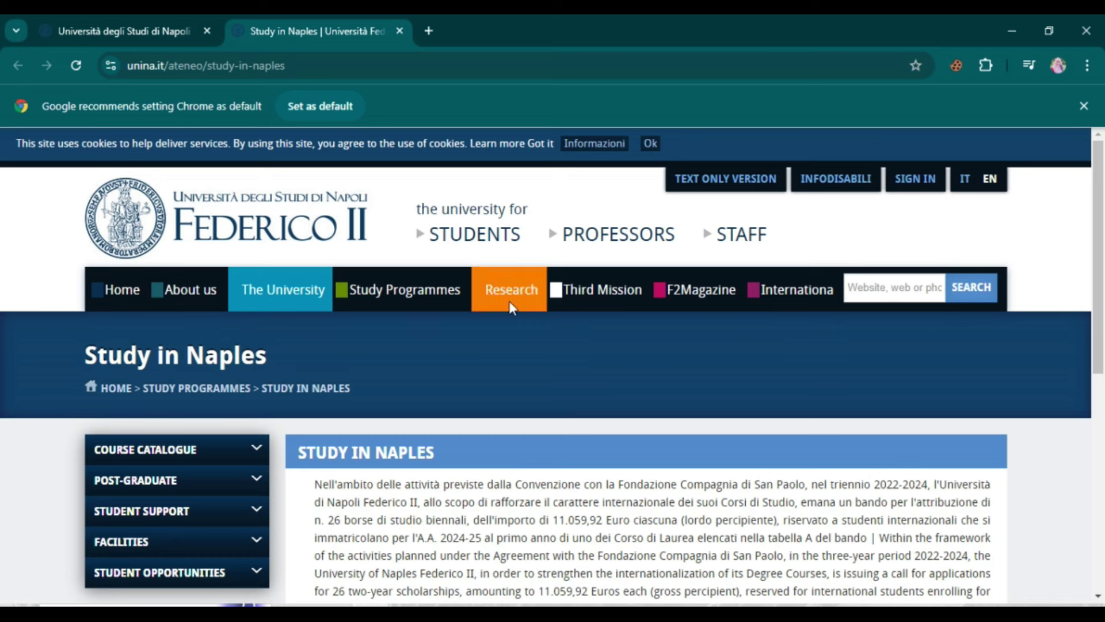
scroll(483, 334, down, 2)
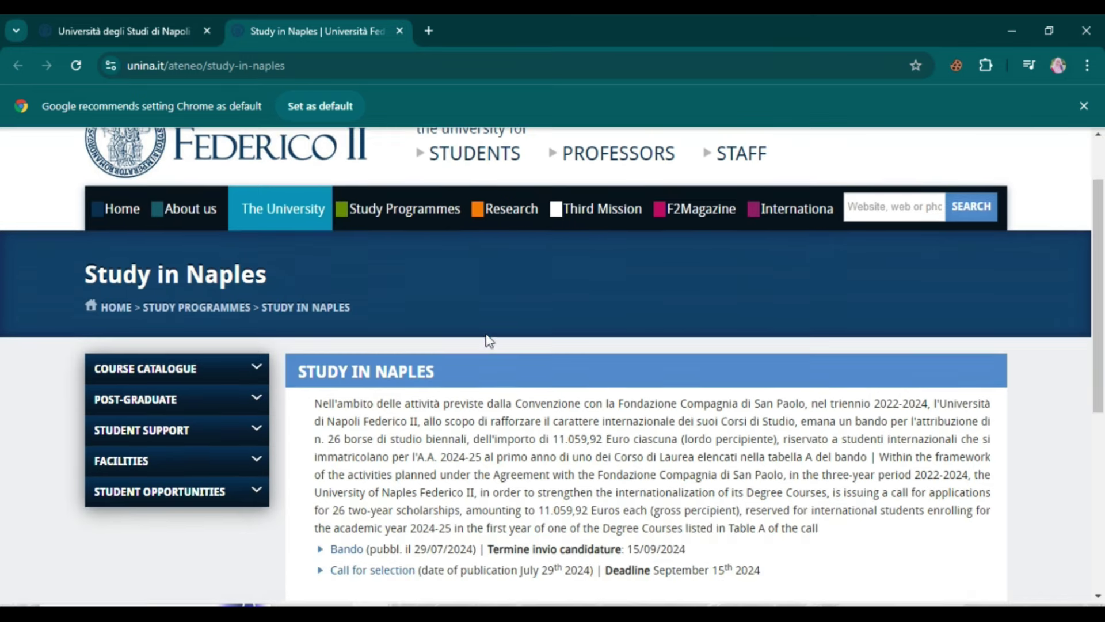
scroll(481, 320, down, 1)
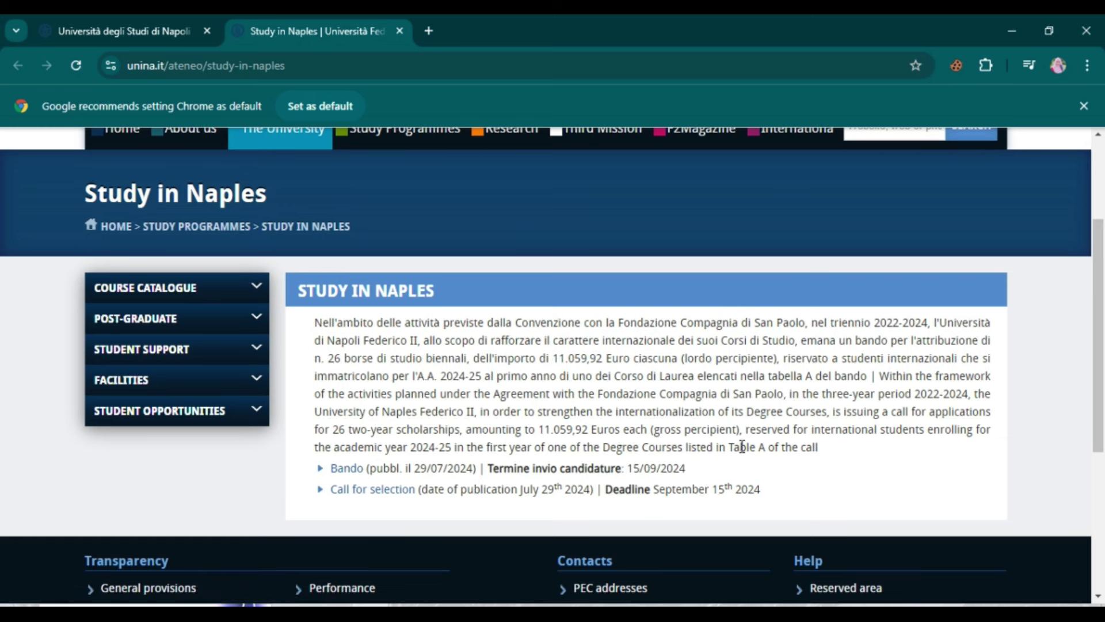
click(375, 493)
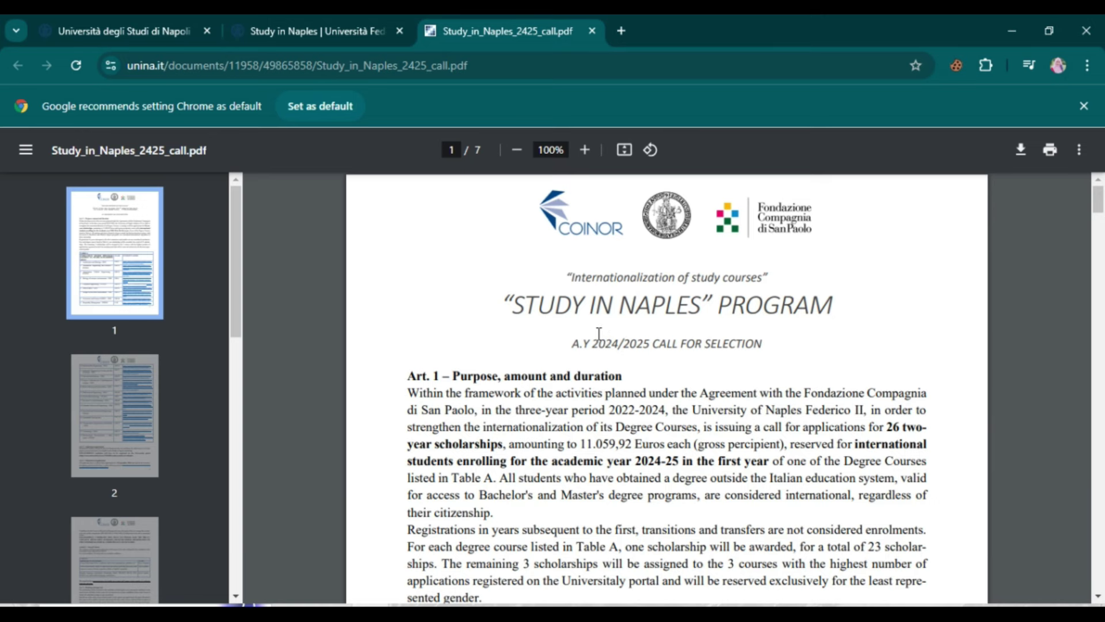
Read Art. 1 and highlight the Table A eligible-programmes heading, continuing toward page 2
scroll(588, 346, down, 2)
scroll(589, 346, down, 6)
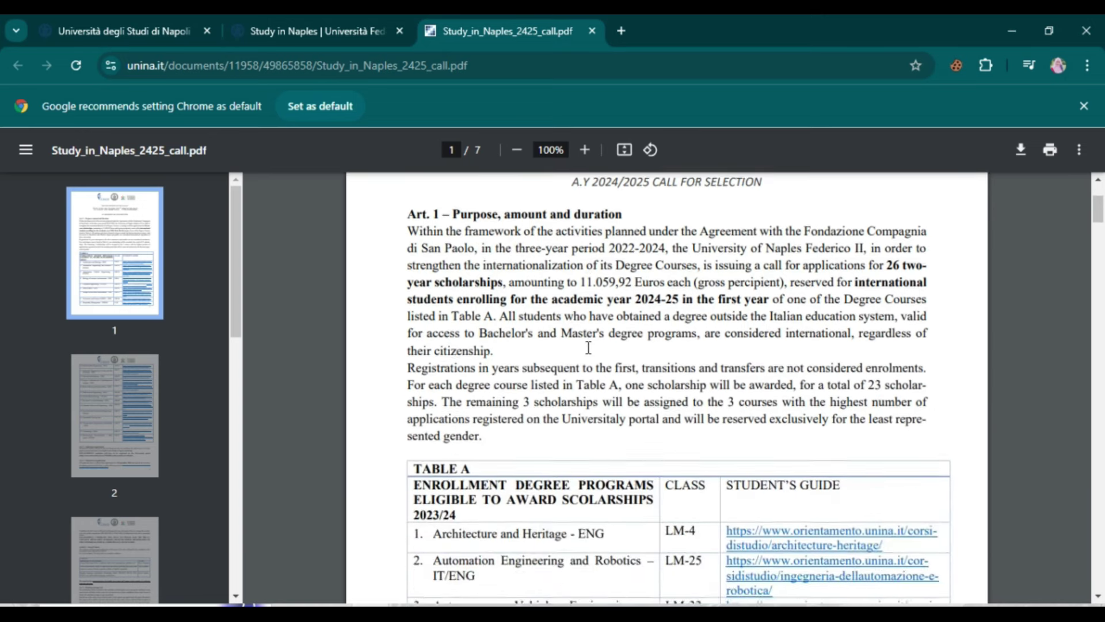
scroll(588, 344, down, 2)
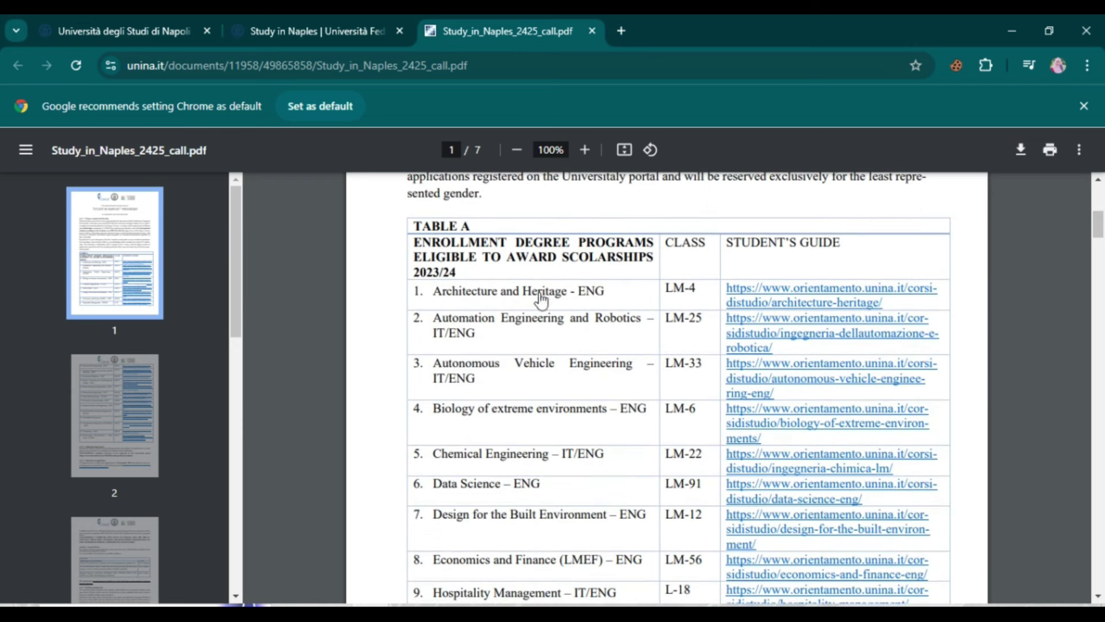
drag(504, 251, 622, 267)
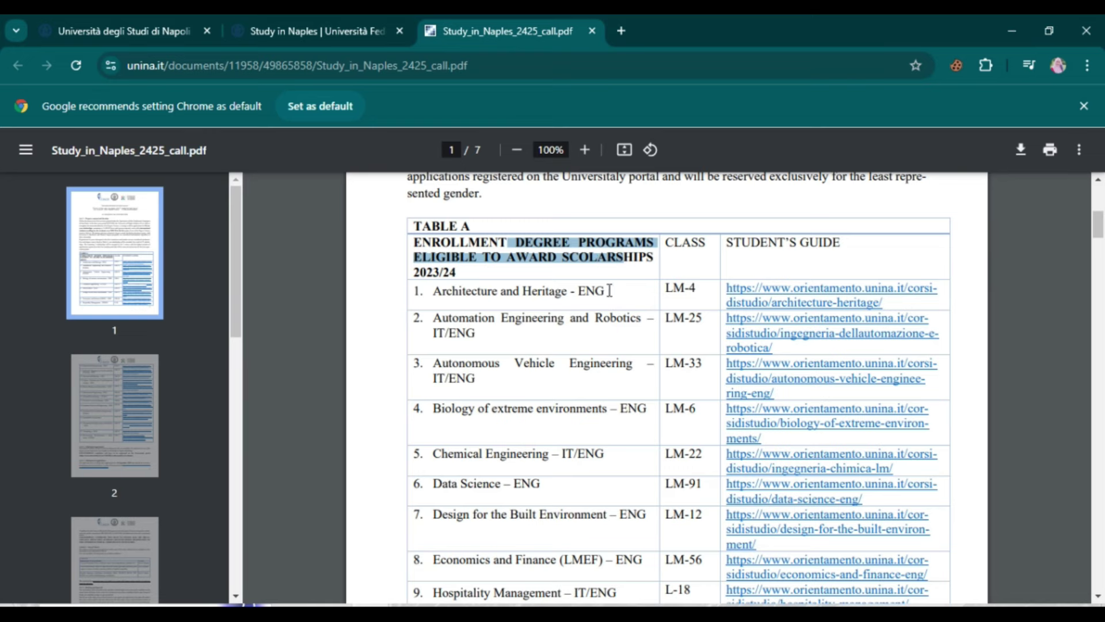
scroll(593, 325, down, 4)
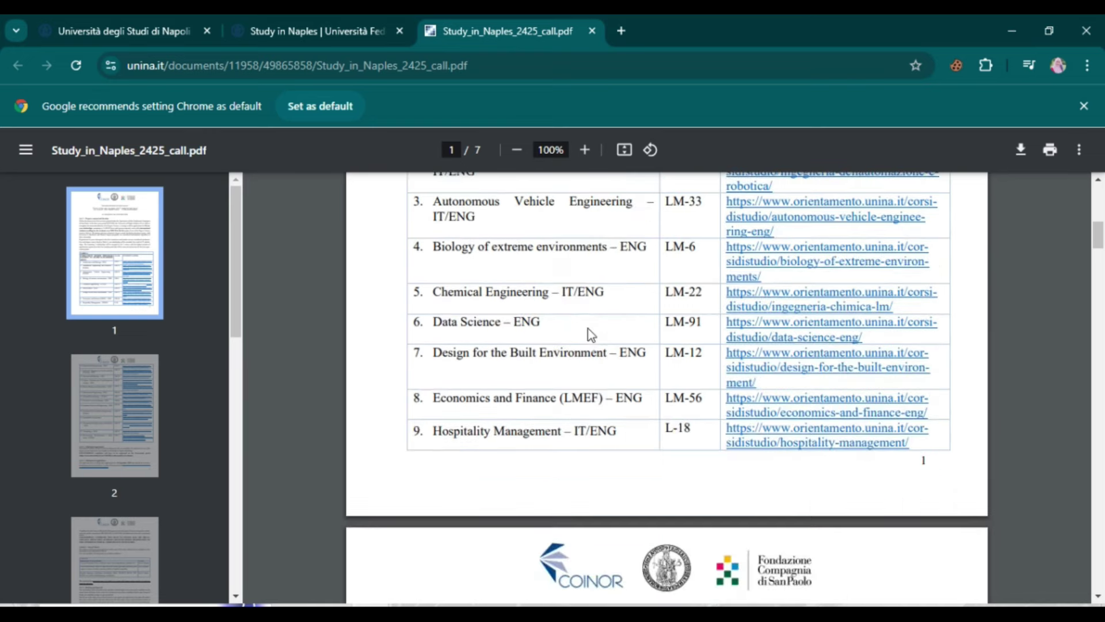
scroll(588, 329, down, 8)
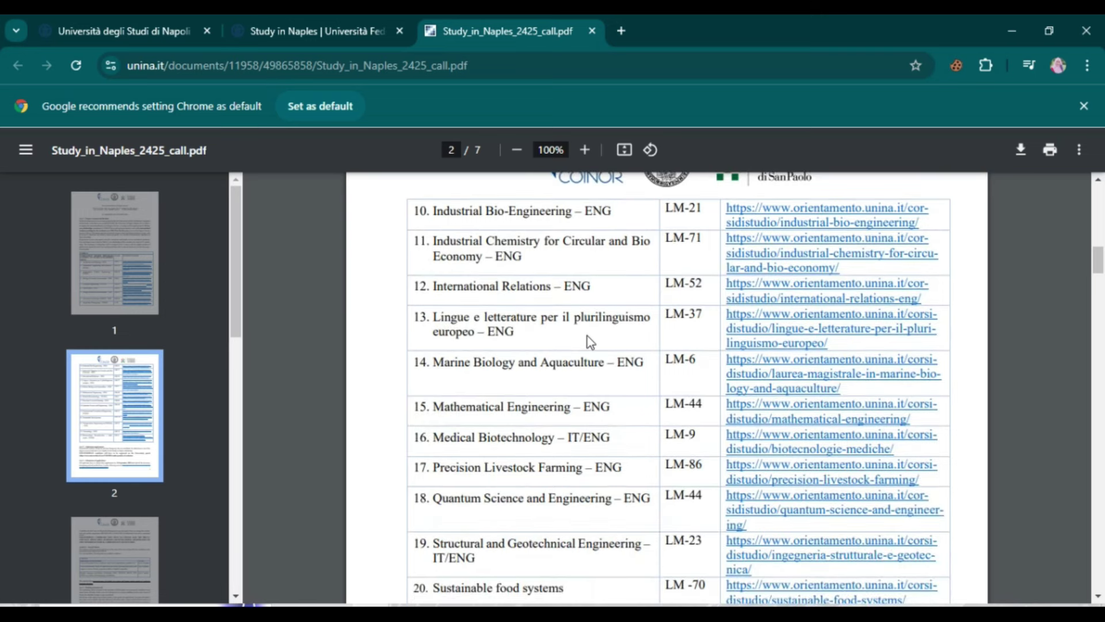
Scroll page 2's Table A rows through row 23, then back up to page 1's rows
scroll(590, 338, down, 6)
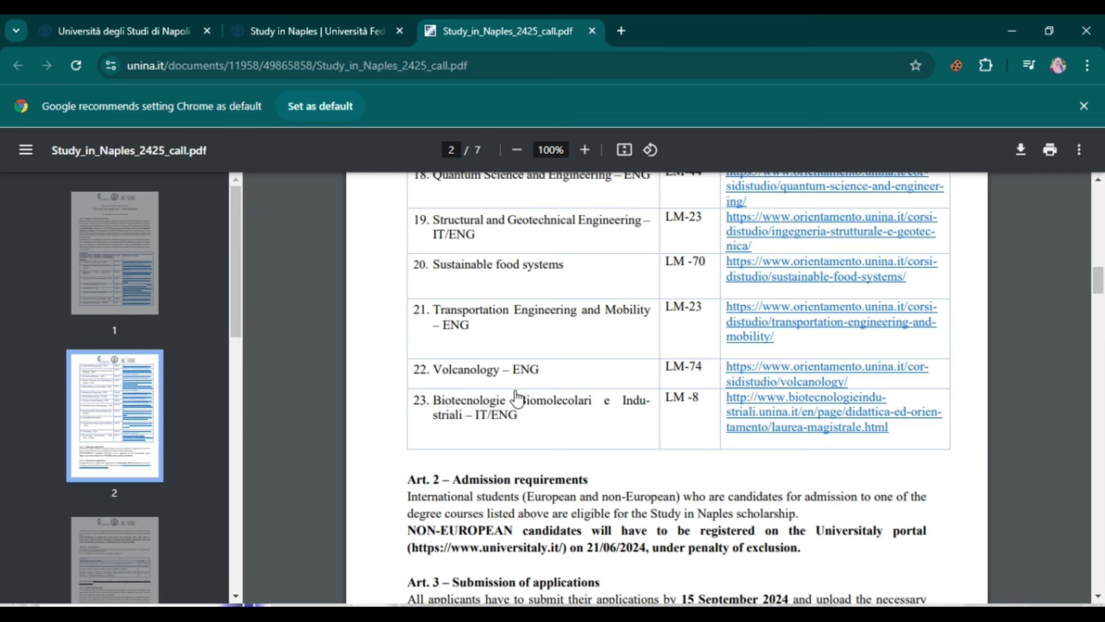
scroll(479, 343, up, 2)
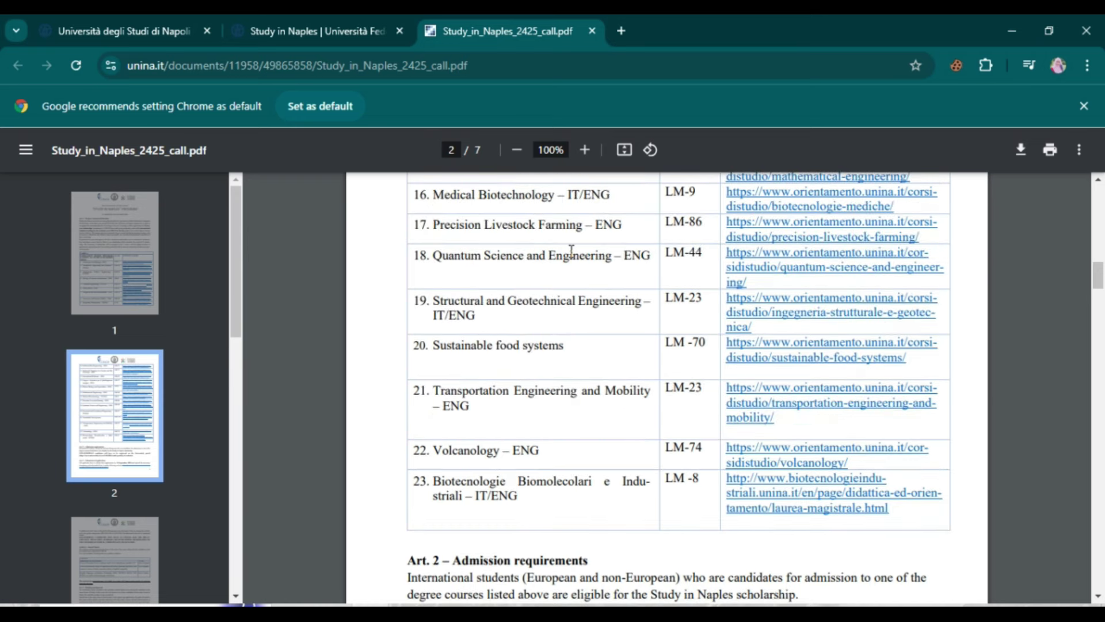
scroll(573, 256, up, 4)
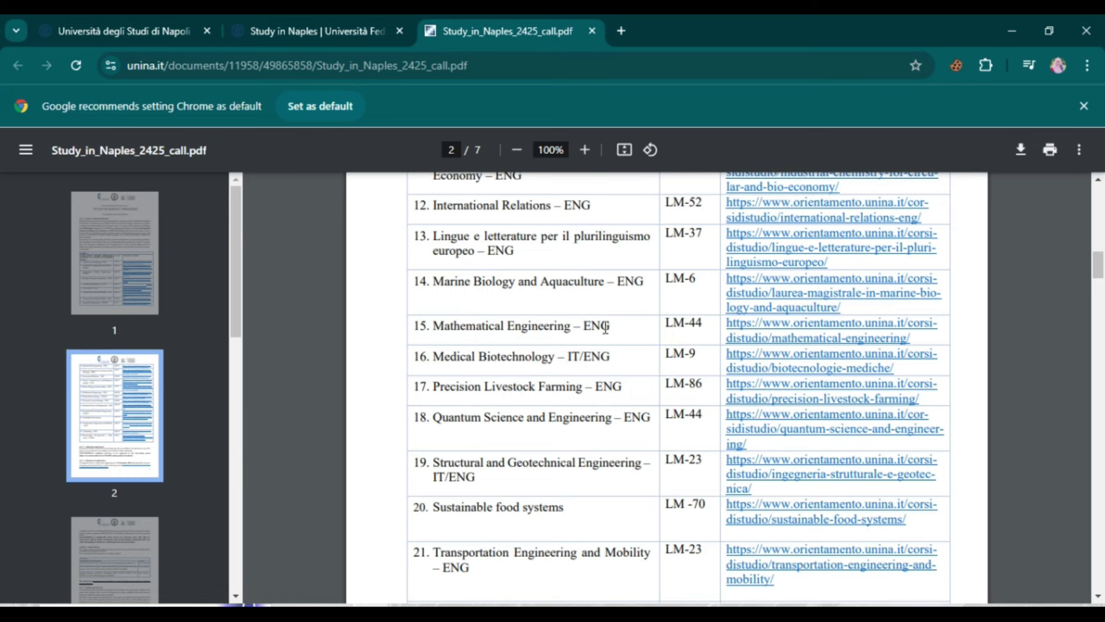
scroll(605, 326, up, 10)
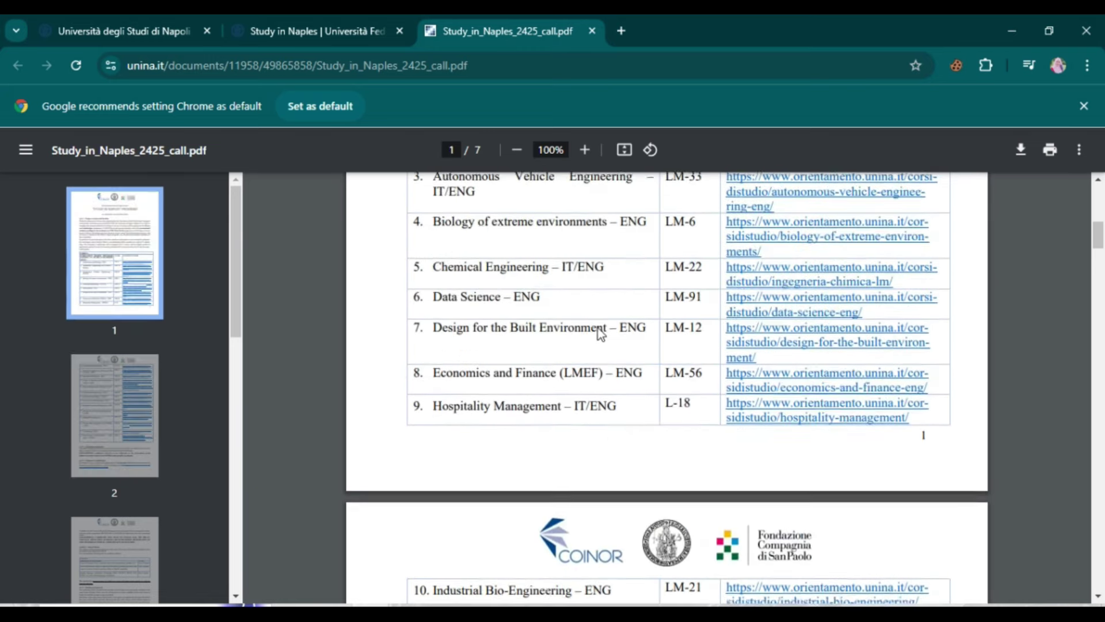
Highlight the Chemical Engineering programme, then move down to Art. 2's requirements
scroll(599, 328, up, 2)
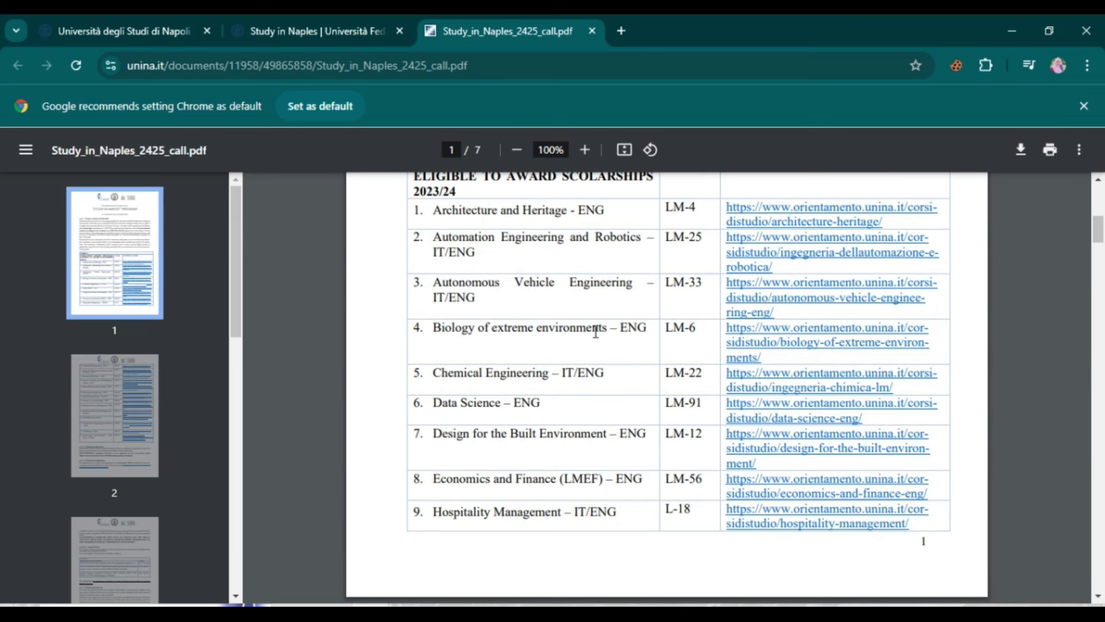
drag(436, 374, 552, 375)
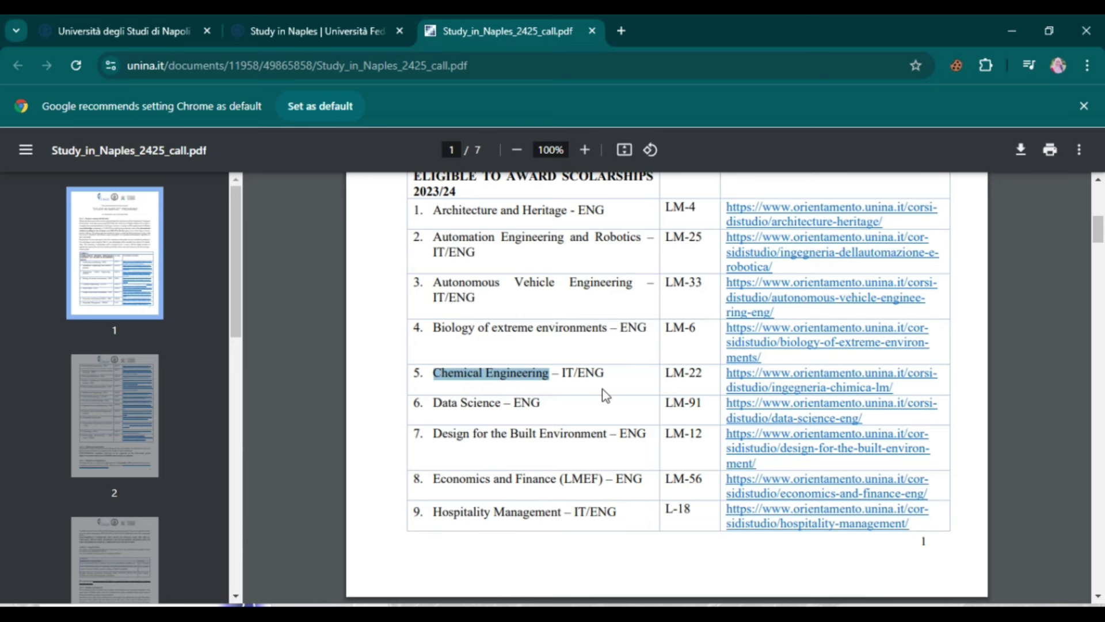
scroll(604, 395, down, 4)
scroll(606, 396, down, 10)
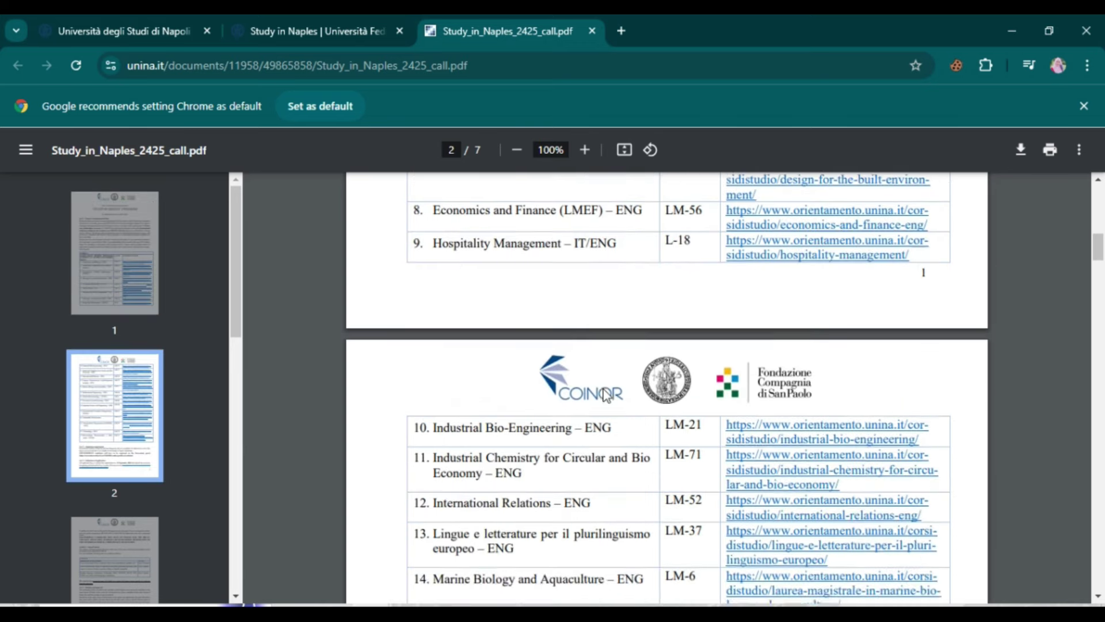
scroll(601, 397, down, 3)
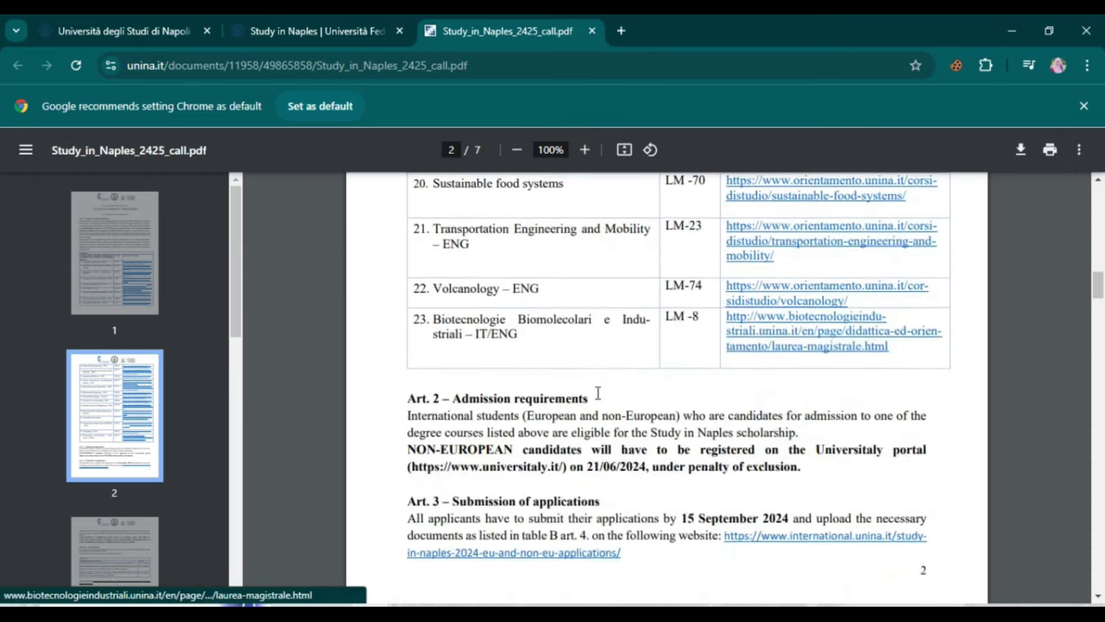
scroll(562, 334, down, 3)
scroll(563, 334, up, 1)
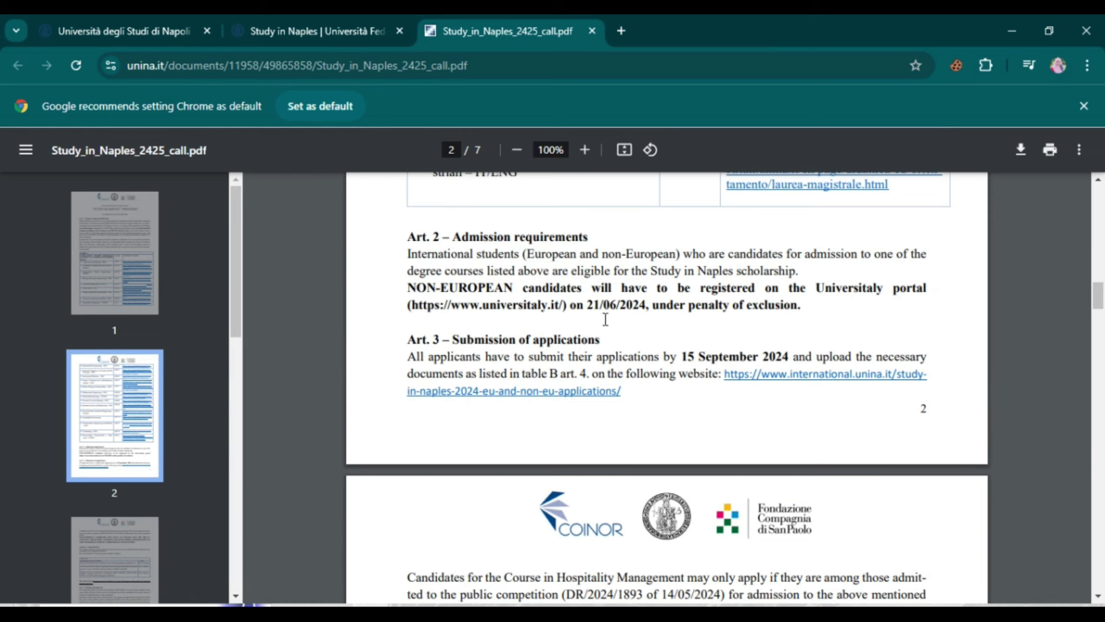
Mark the non-European Universitaly registration requirement and open universitaly.it in a new tab
drag(409, 289, 900, 294)
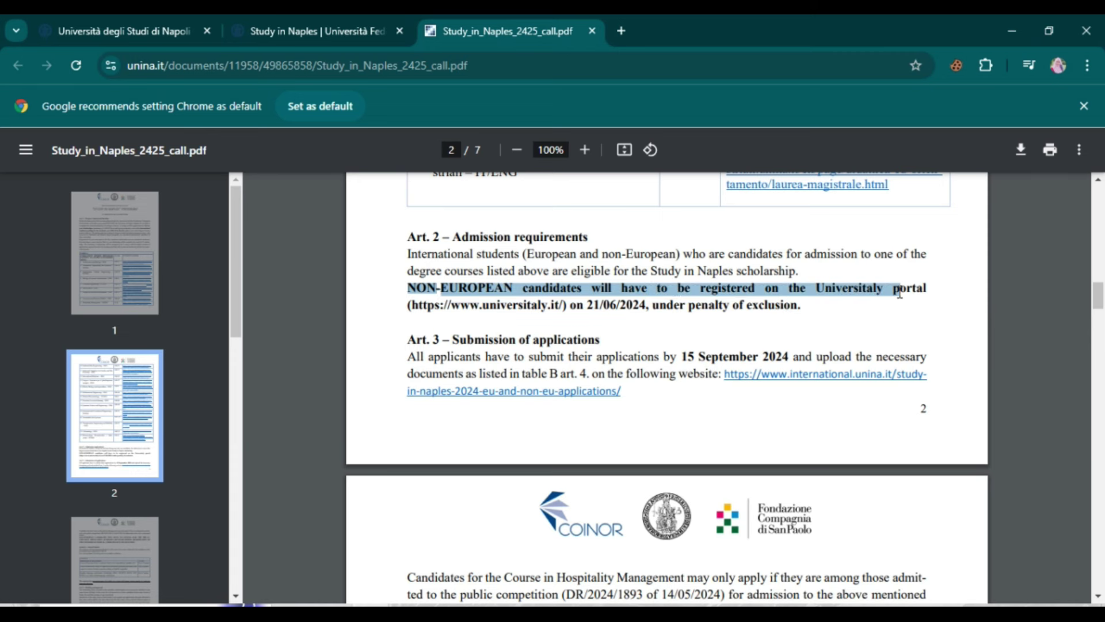
right_click(488, 313)
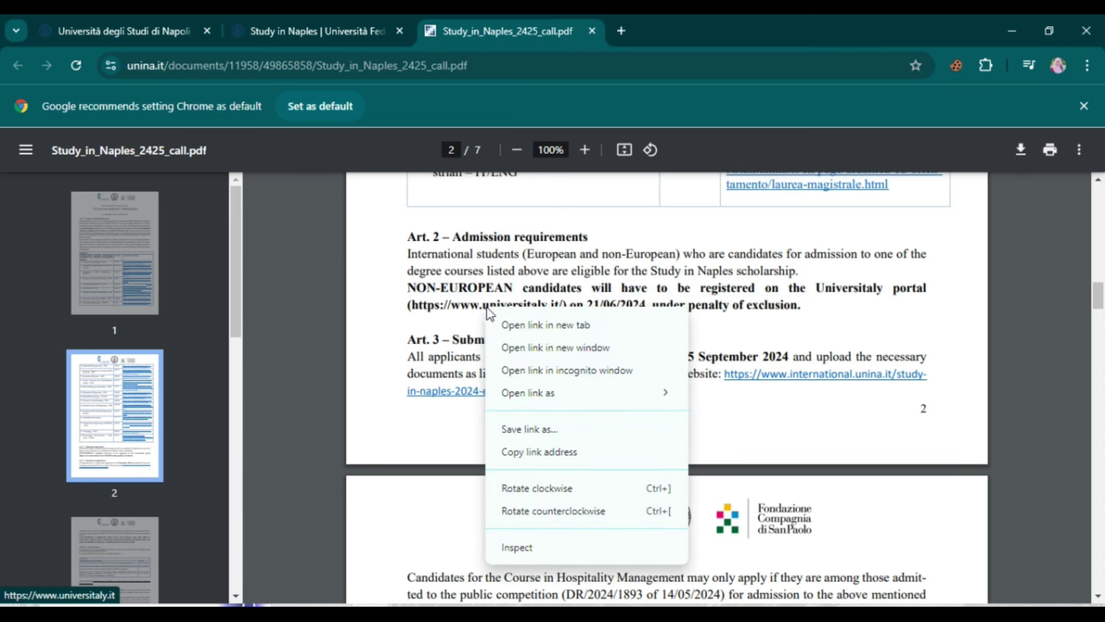
click(516, 324)
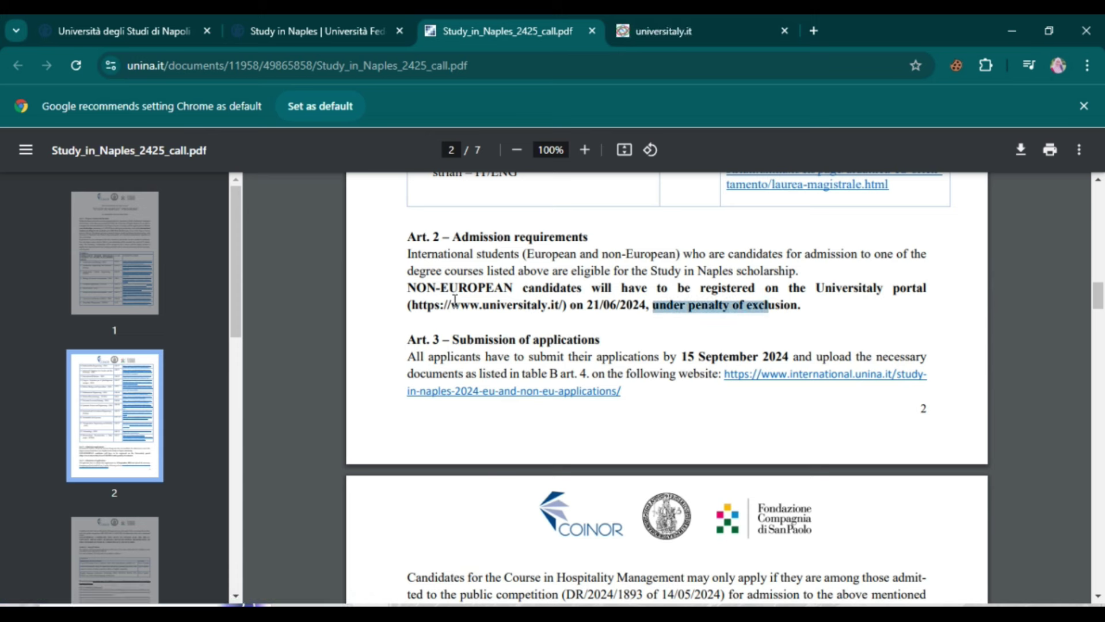
Mark Art. 3's heading and 15 September deadline, then open international.unina.it in a new tab
drag(453, 340, 602, 340)
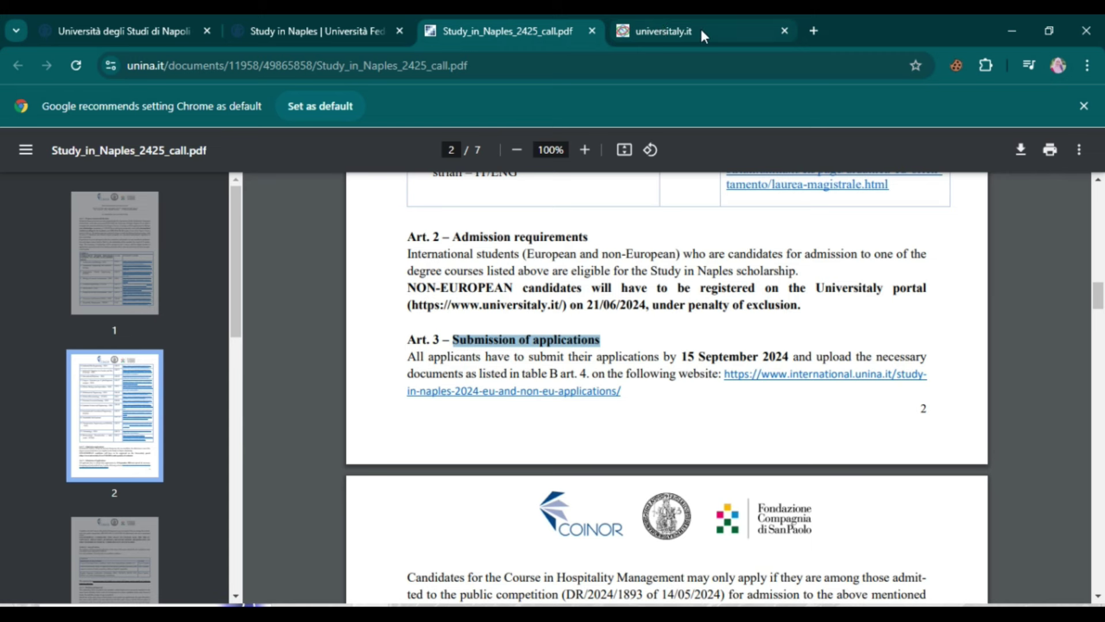
mouse_move(669, 39)
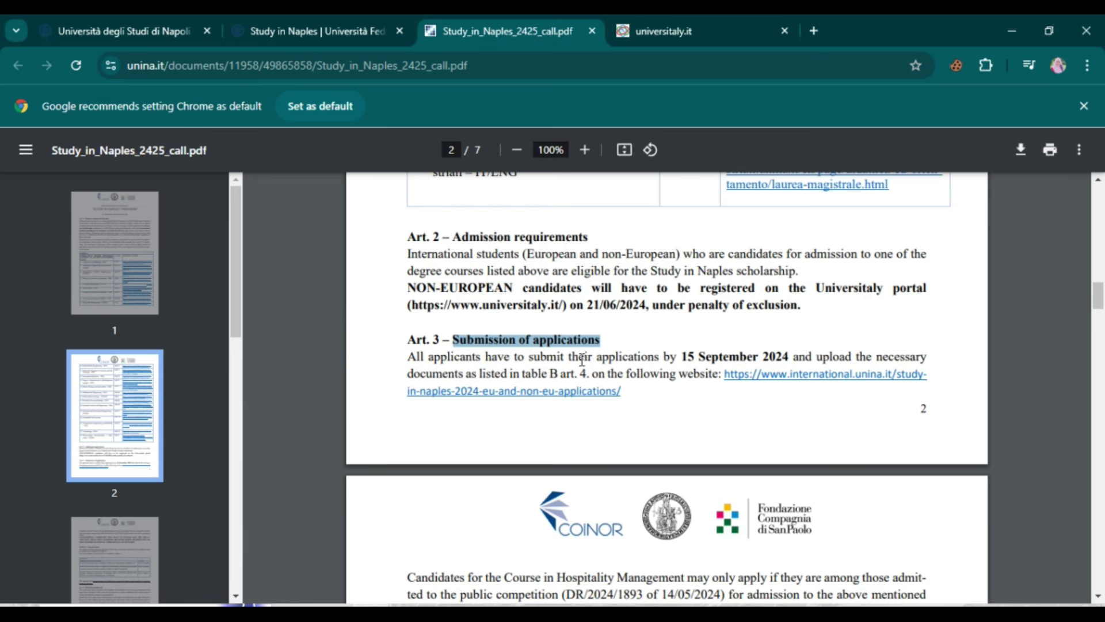
drag(681, 358, 754, 358)
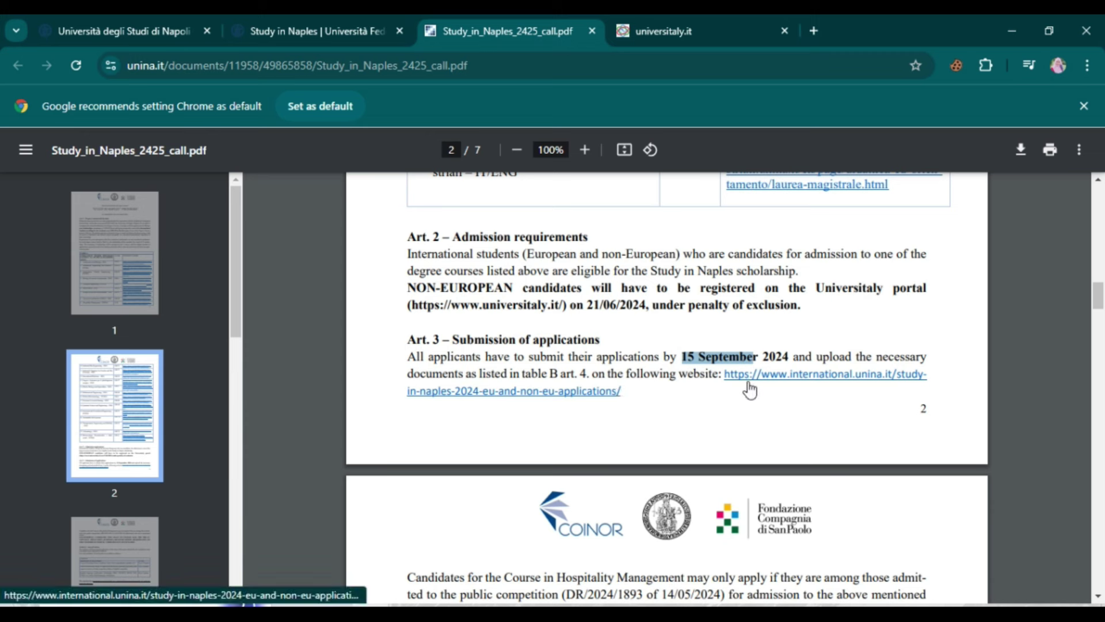
click(770, 384)
right_click(770, 385)
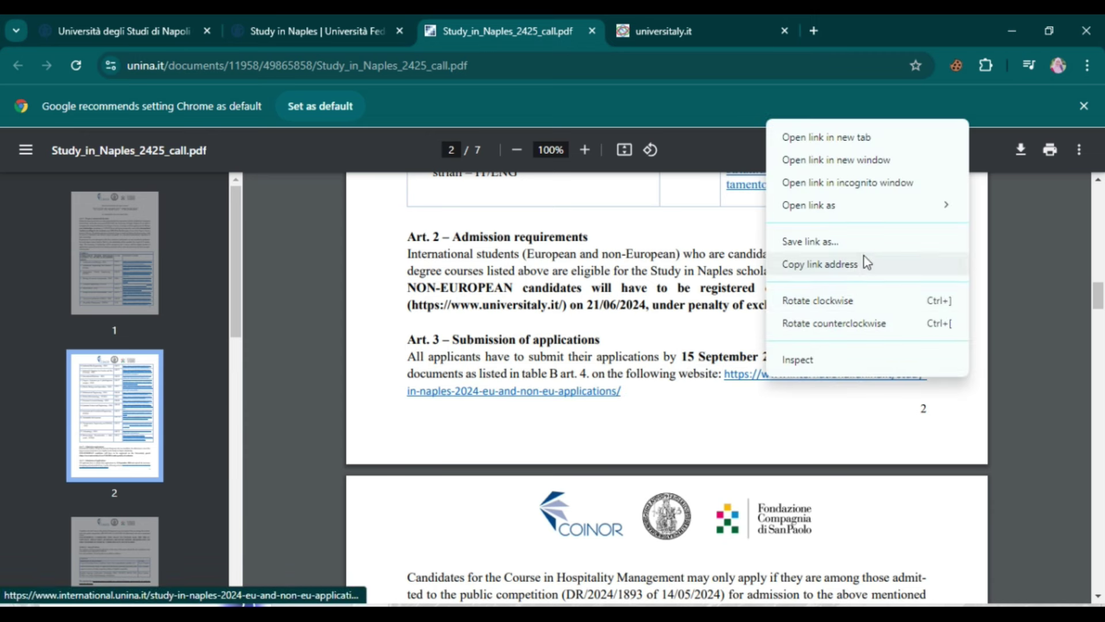
click(845, 132)
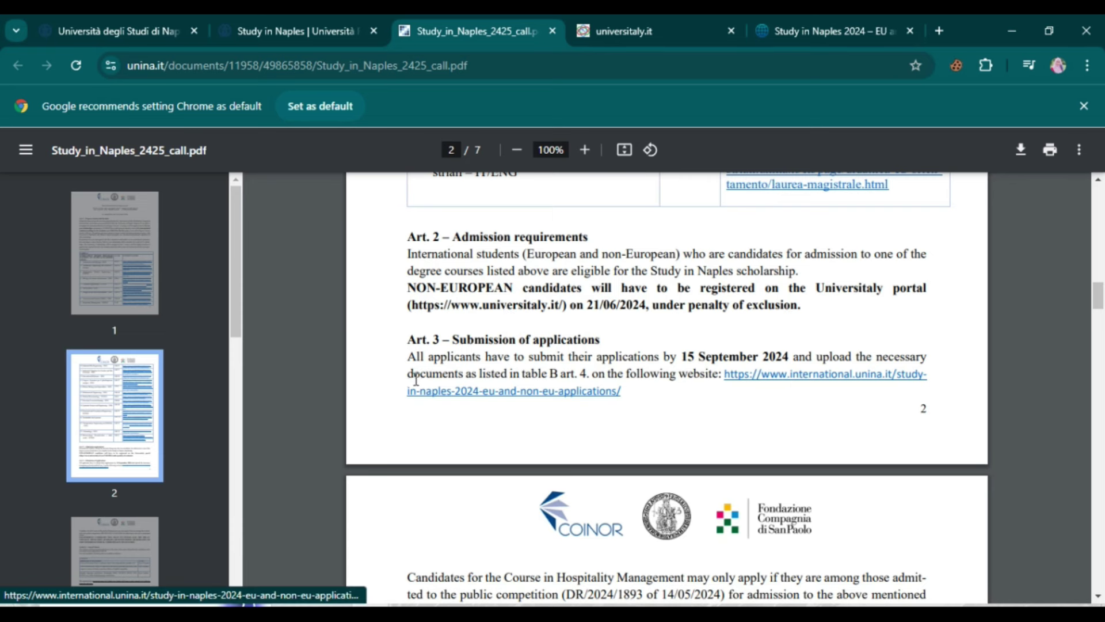
Mark the non-European pre-acceptance upload notice, then move to page 3's Art. 4 Table B
scroll(465, 331, down, 5)
drag(408, 305, 793, 348)
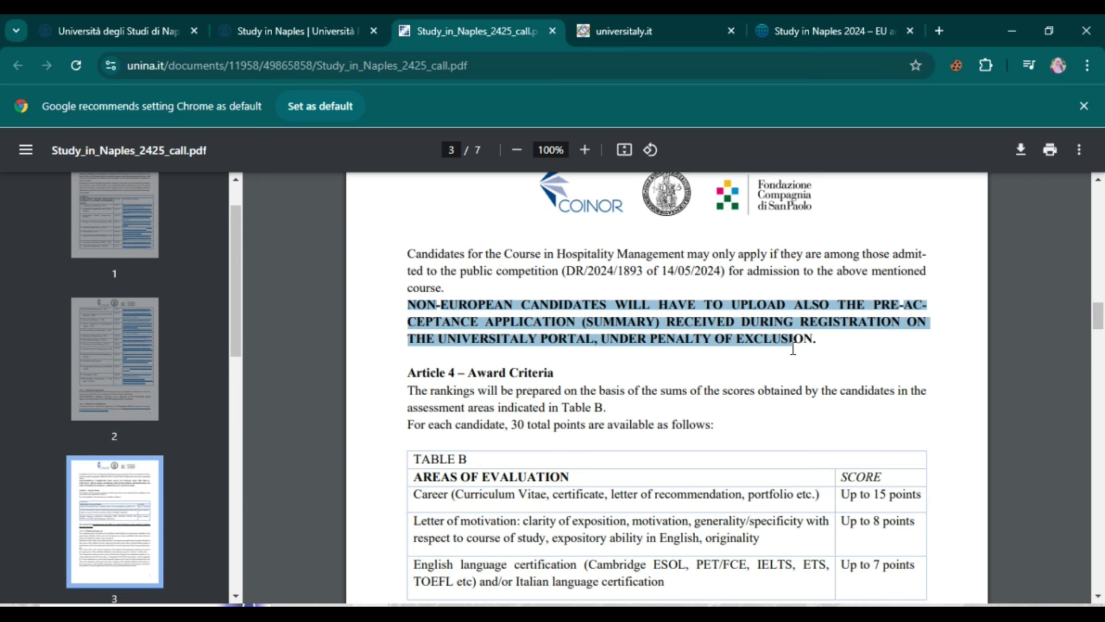
scroll(748, 354, down, 1)
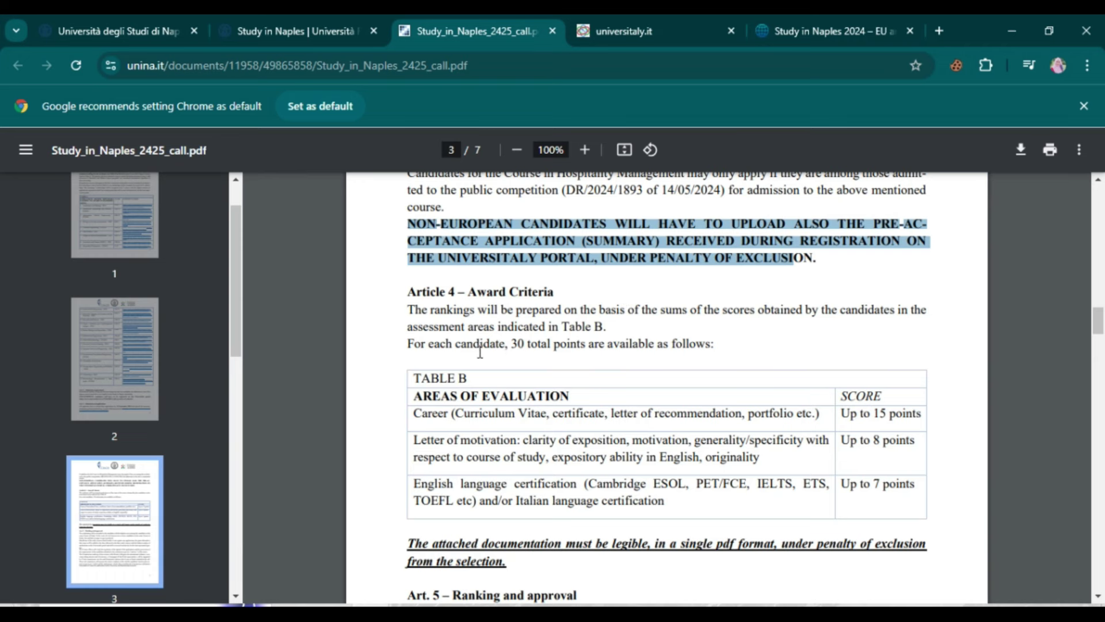
scroll(486, 336, down, 1)
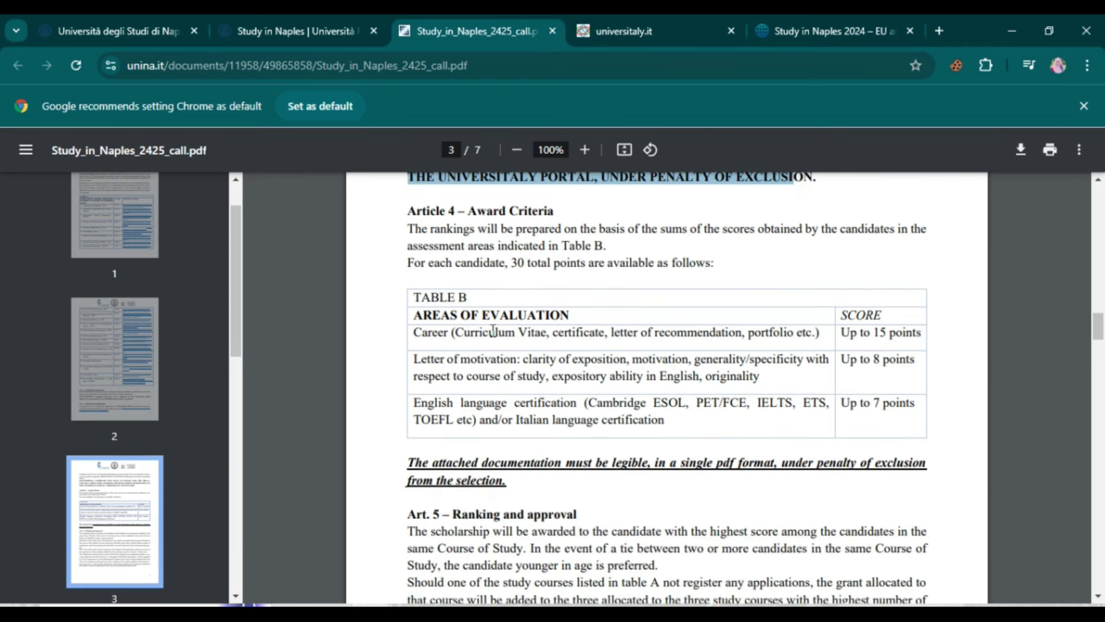
scroll(493, 330, up, 1)
click(411, 389)
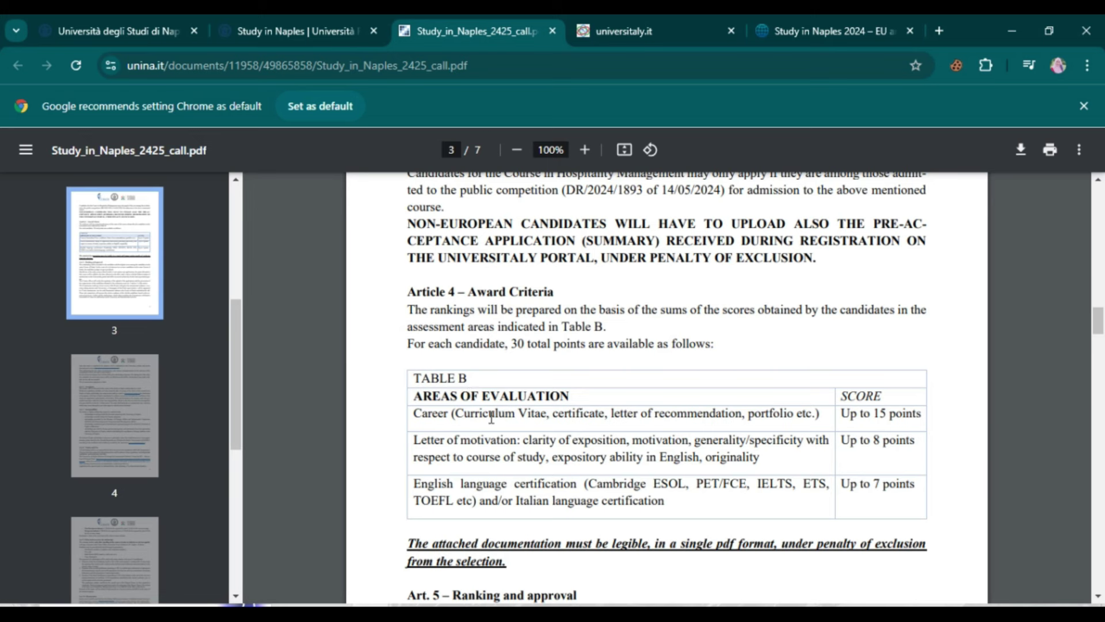
drag(412, 416, 731, 415)
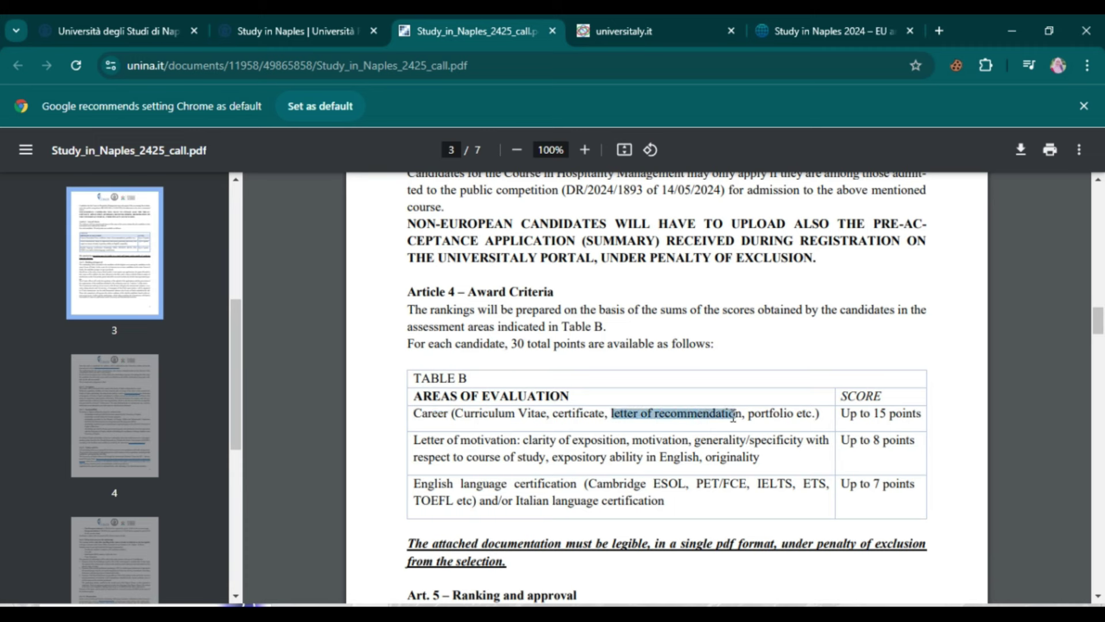
click(757, 415)
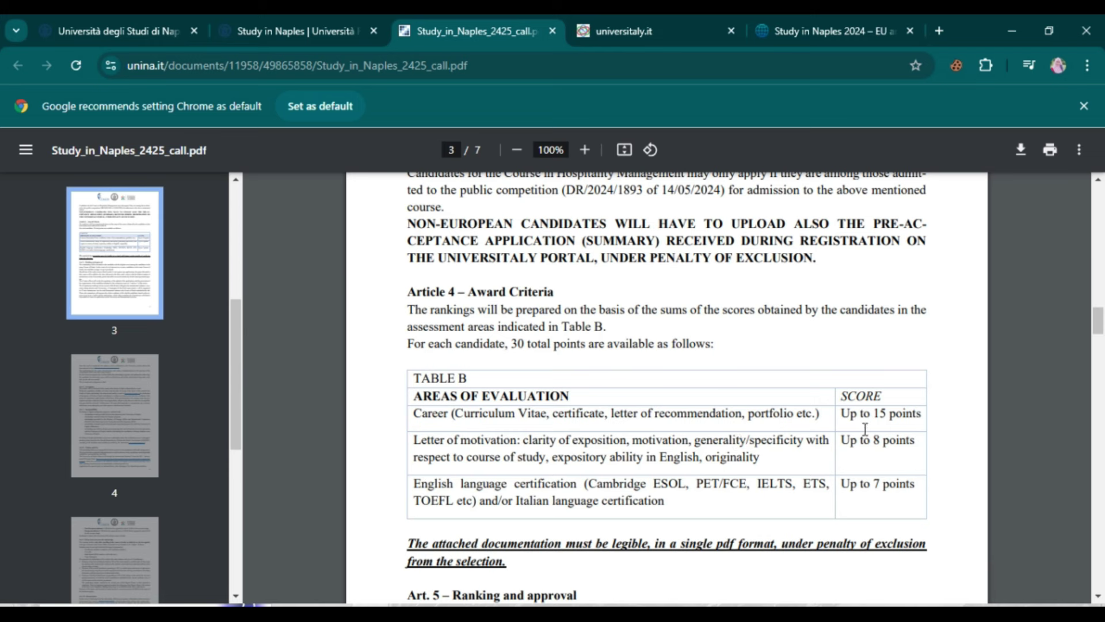
drag(908, 419, 916, 419)
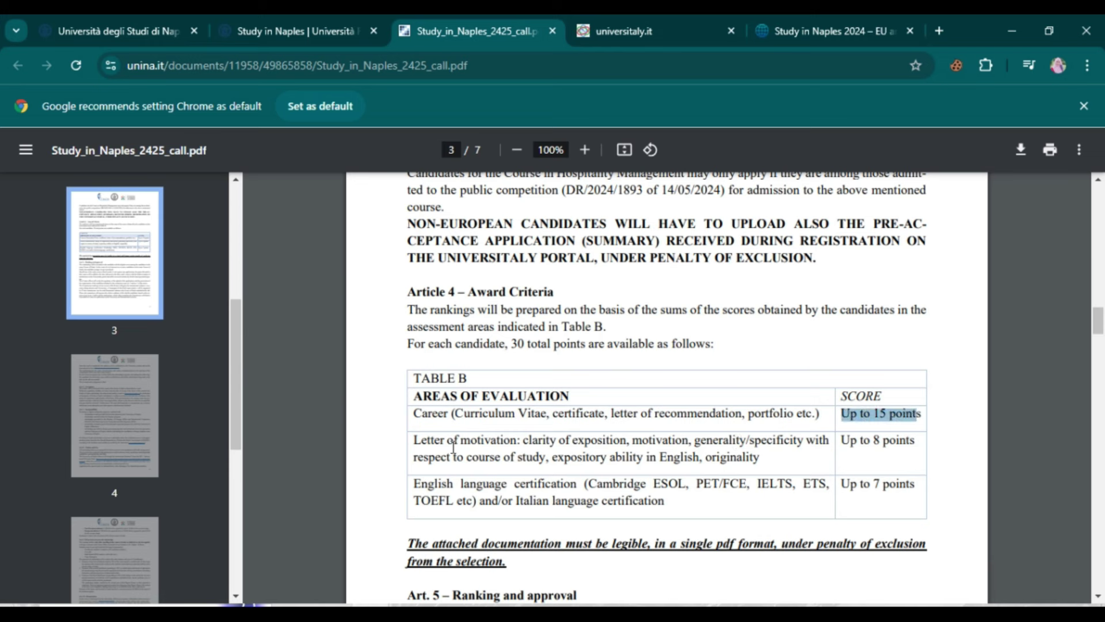
click(414, 439)
drag(414, 438, 701, 443)
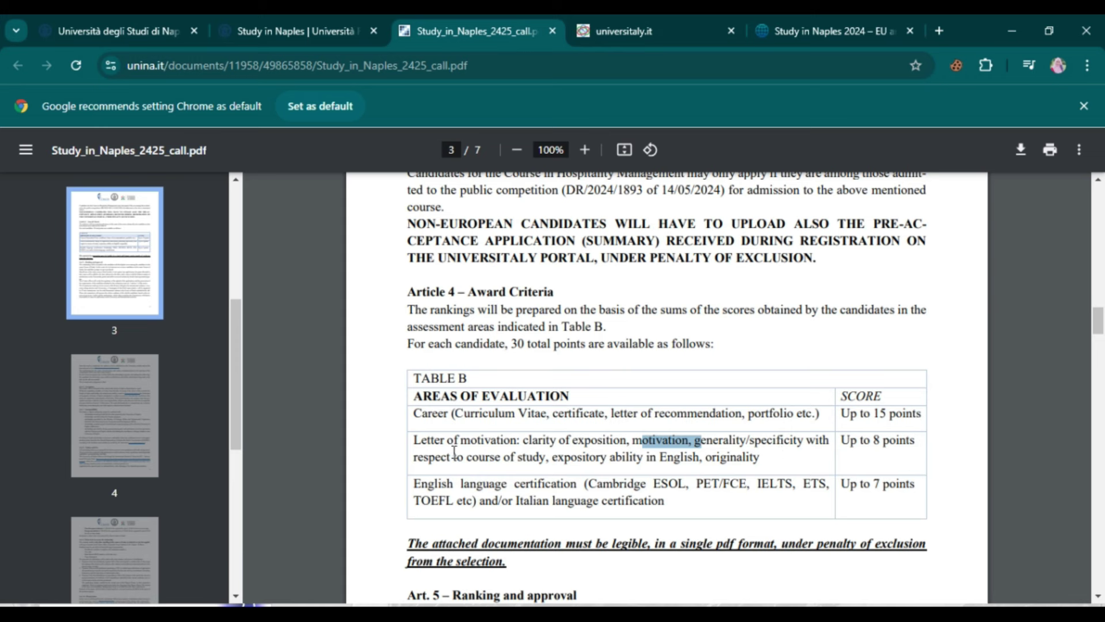
drag(472, 459, 545, 459)
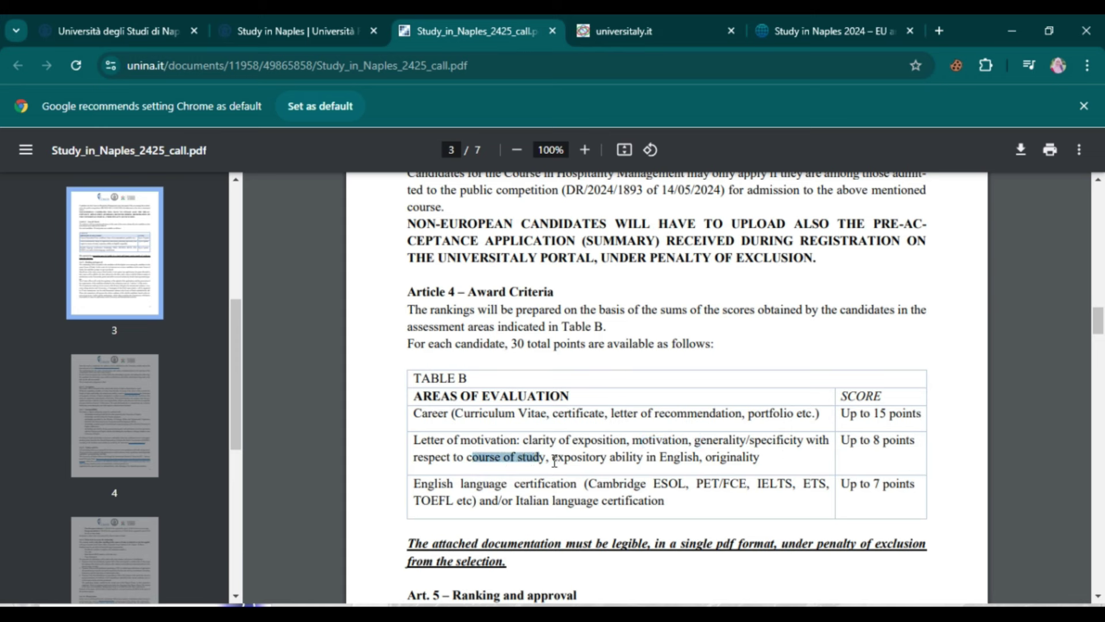
drag(633, 458, 700, 457)
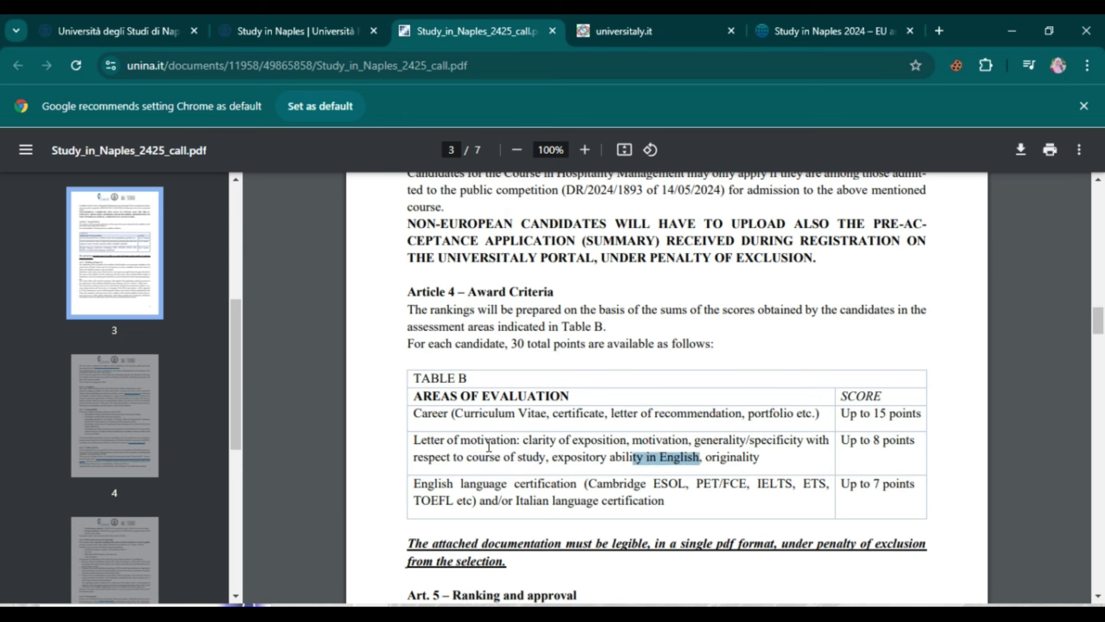
click(515, 443)
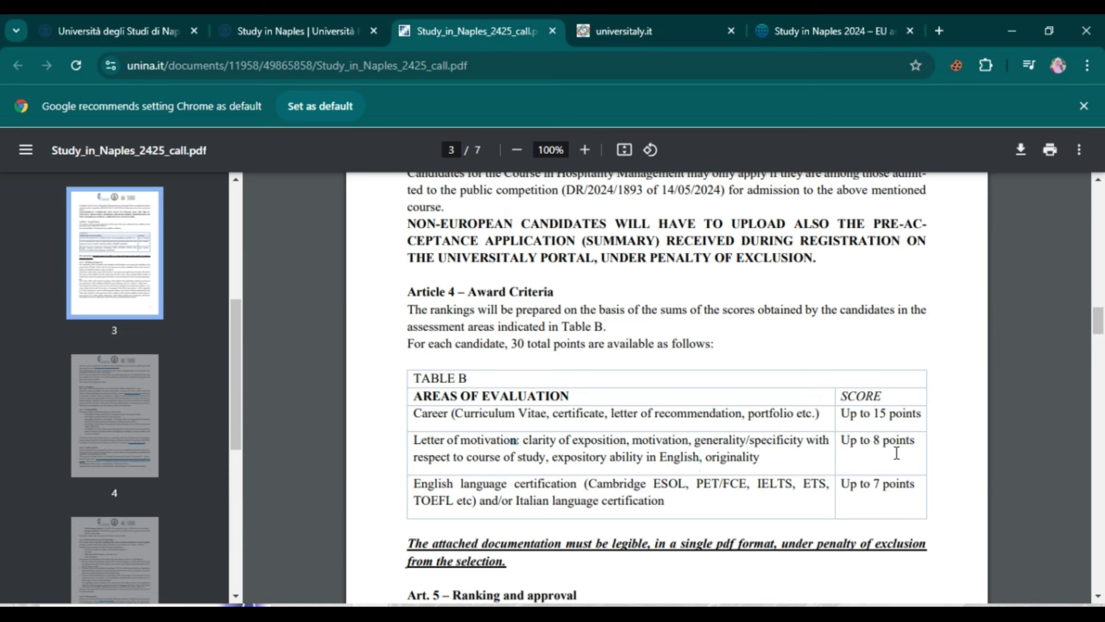
drag(853, 449, 873, 451)
drag(413, 485, 565, 487)
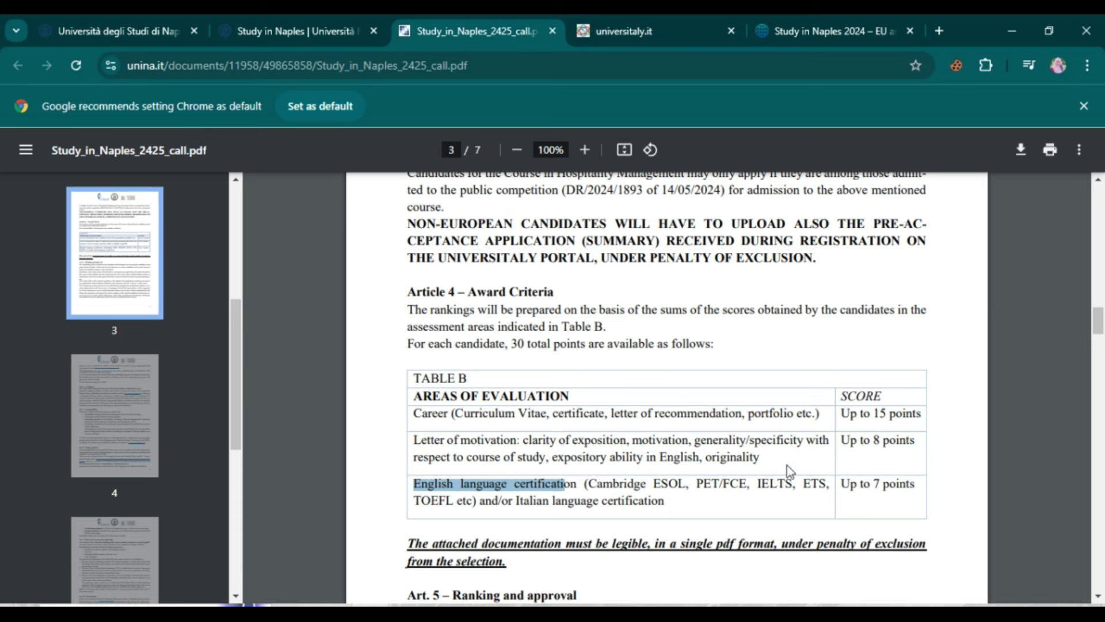
Highlight the legible single-PDF documentation rule and scroll to Art. 5 Ranking and approval
scroll(514, 424, down, 2)
drag(408, 462, 821, 471)
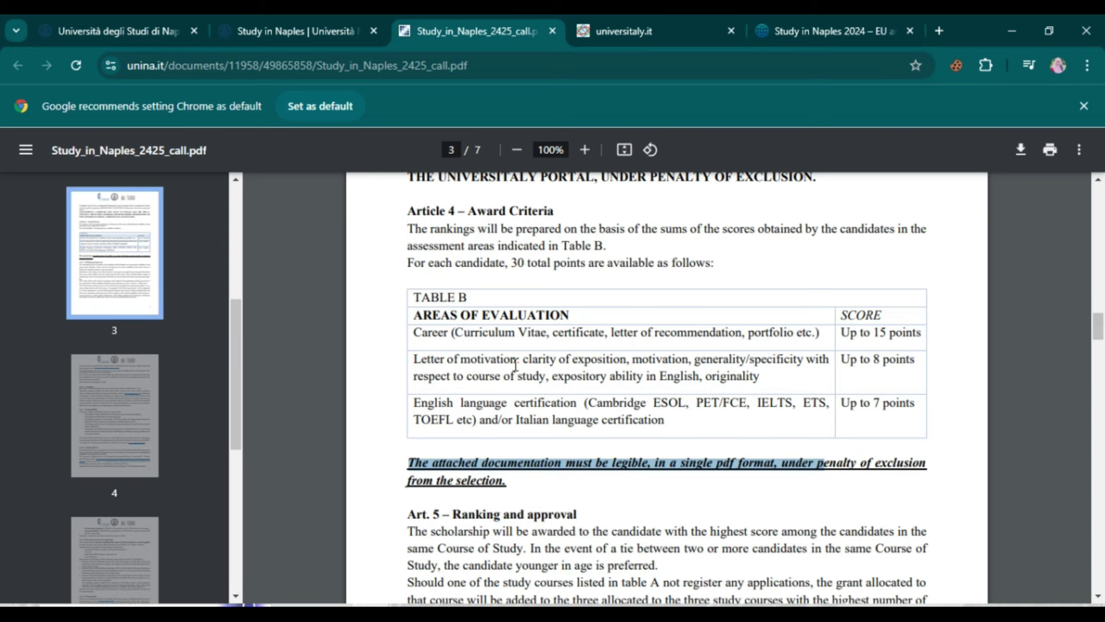
scroll(515, 366, down, 2)
scroll(514, 371, down, 2)
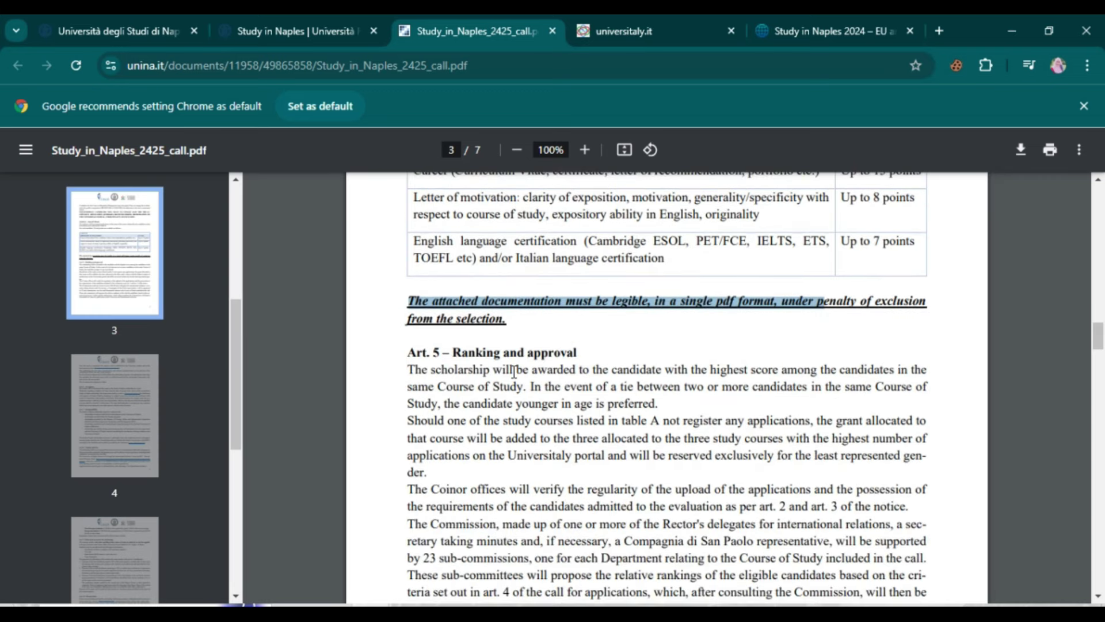
scroll(513, 373, down, 2)
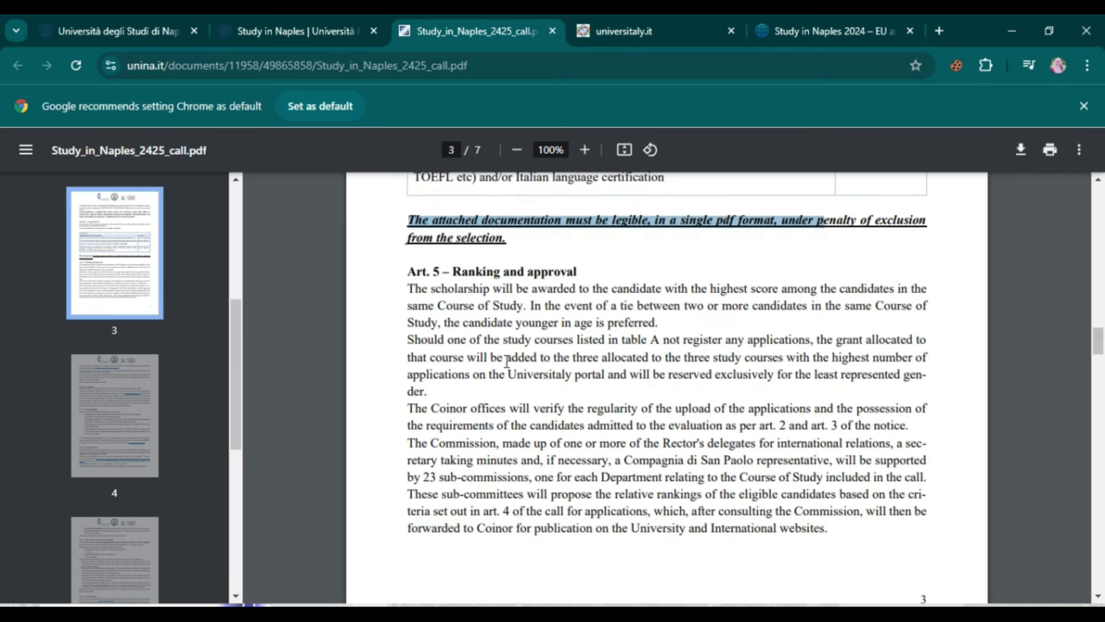
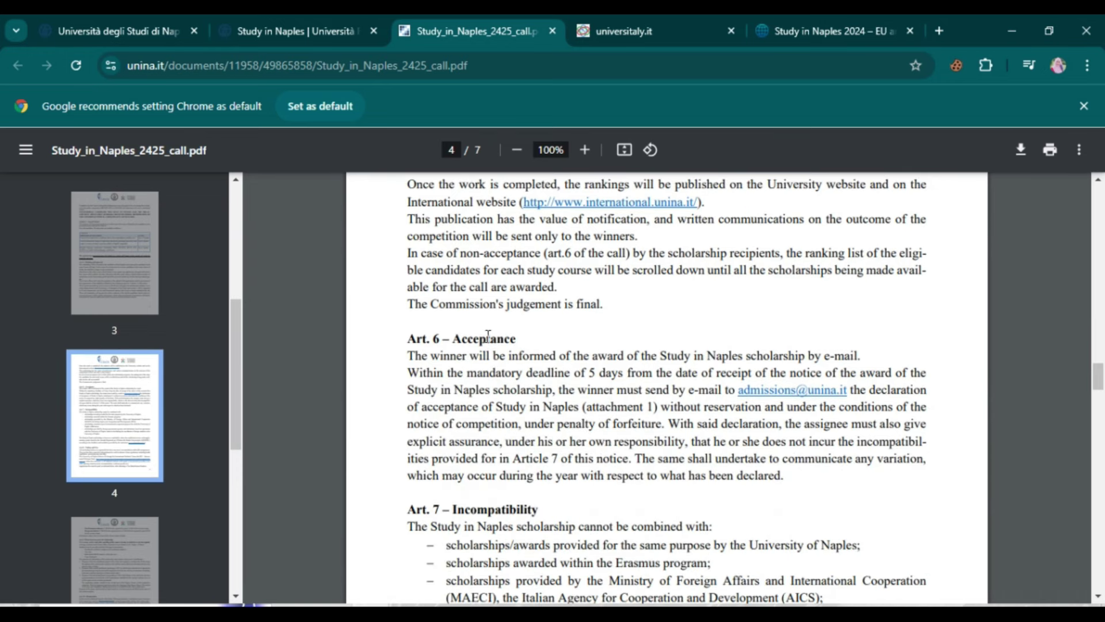
Highlight the first sentence of Art. 6 Acceptance and read on through the call
drag(407, 355, 827, 355)
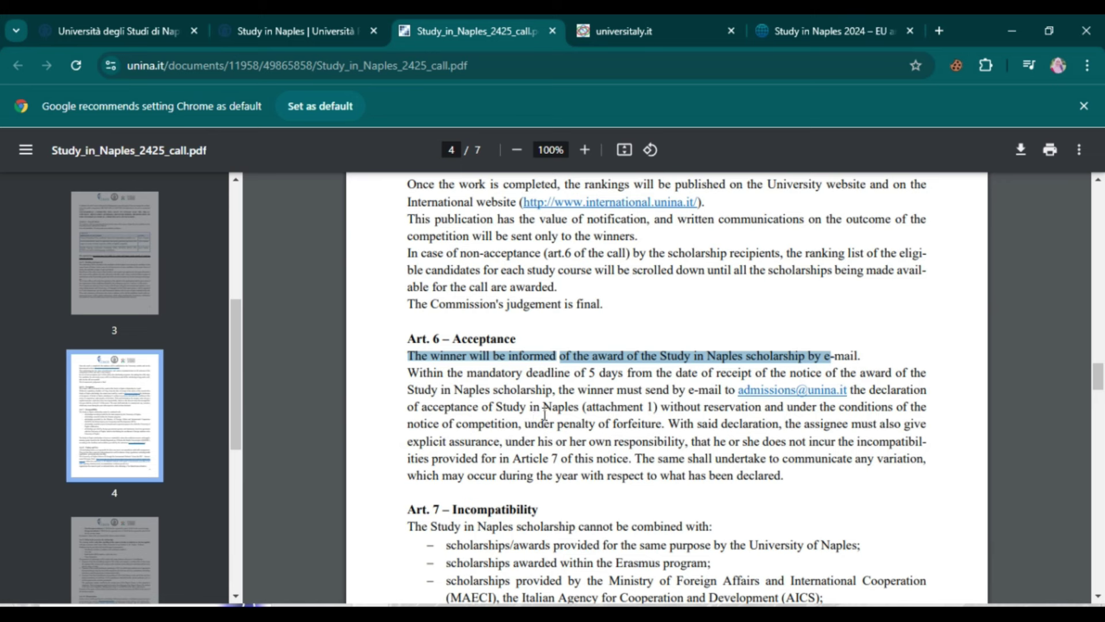
scroll(640, 440, down, 3)
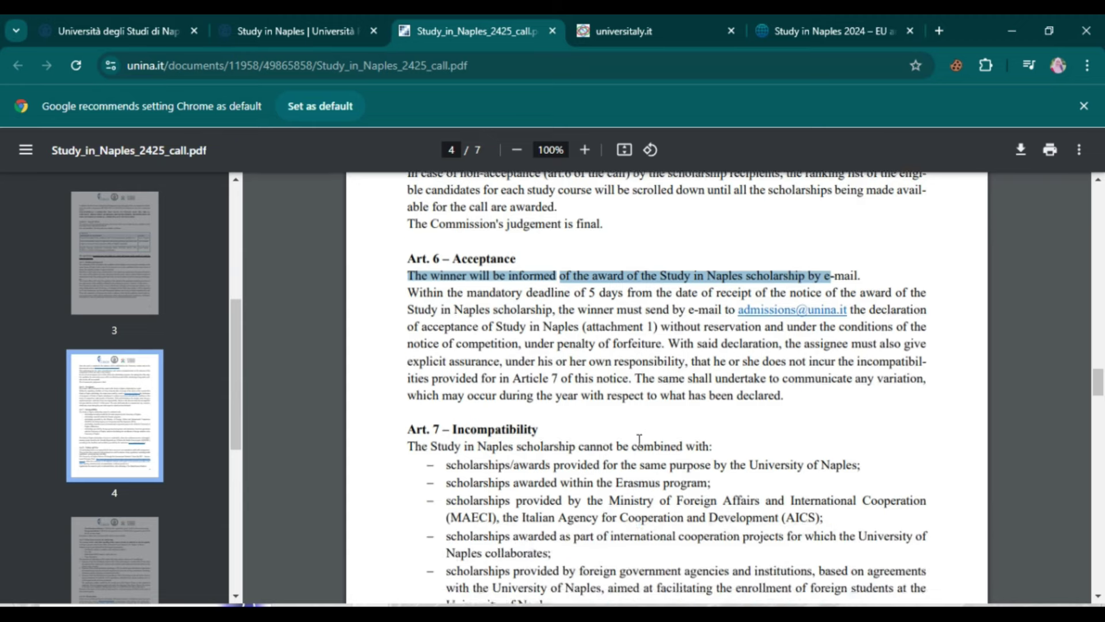
scroll(633, 430, down, 7)
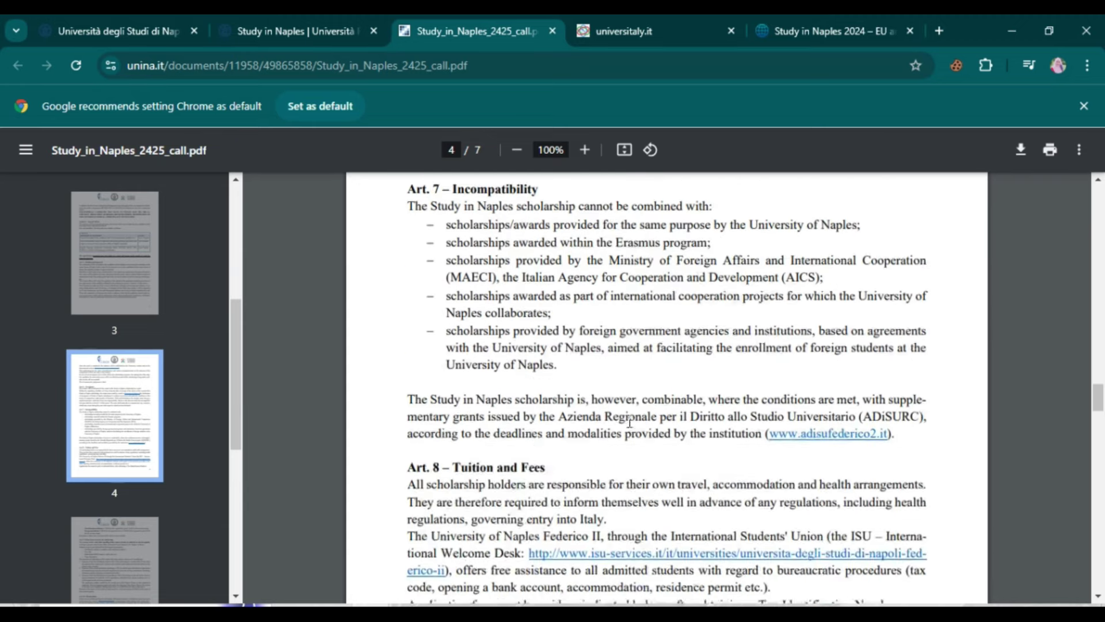
scroll(613, 397, down, 6)
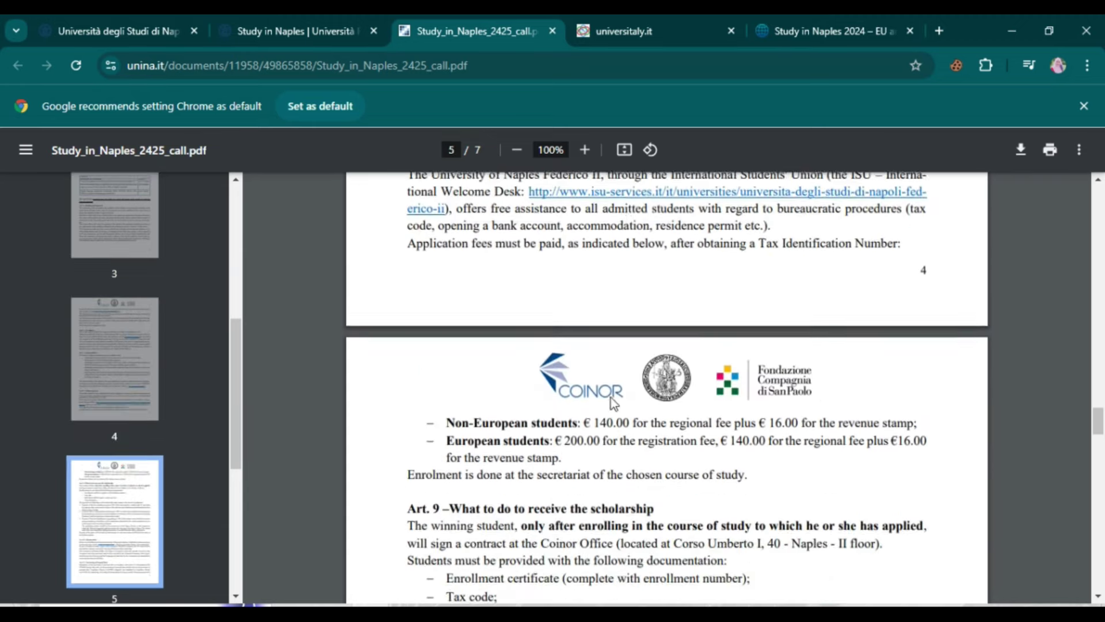
scroll(612, 393, down, 2)
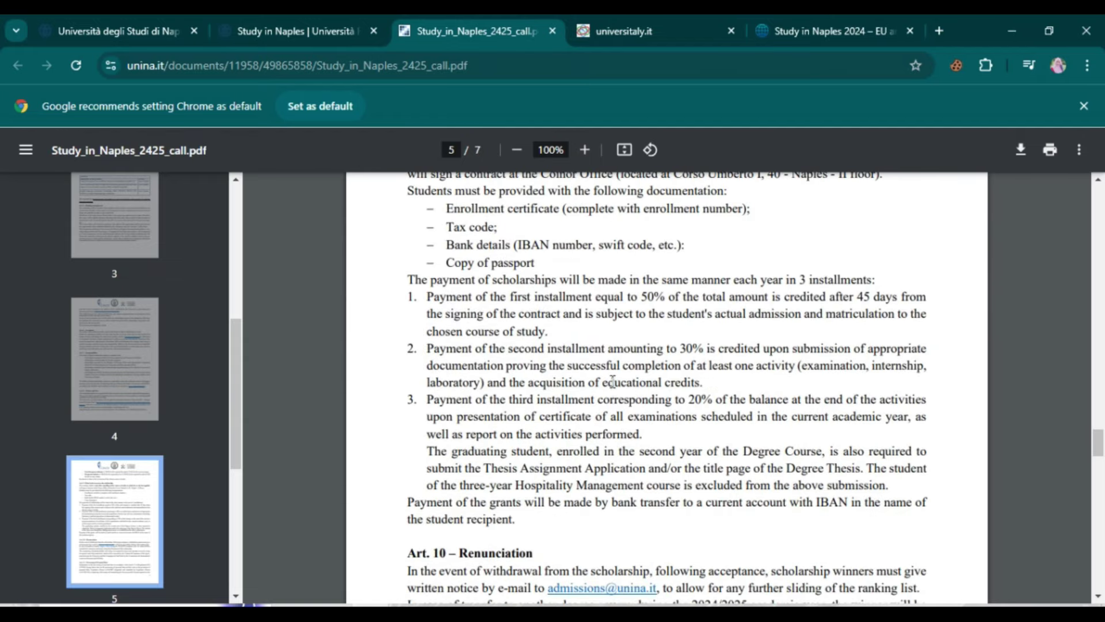
scroll(612, 375, up, 1)
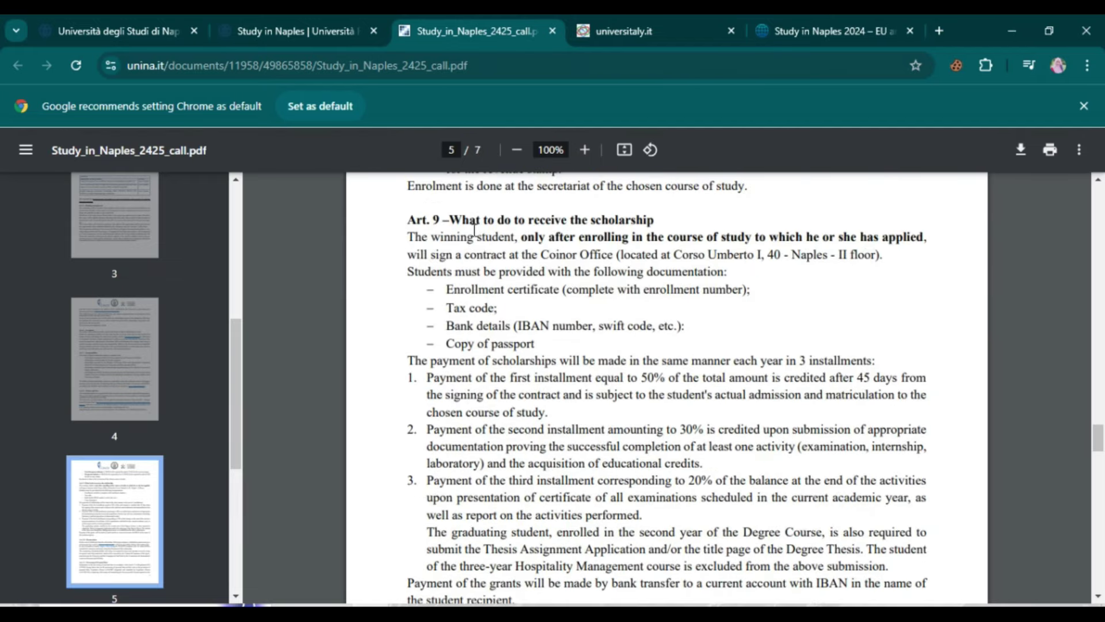
Highlight Art. 9's enrollment certificate, tax code and bank details requirements, then return to universitaly.it
drag(450, 221, 652, 222)
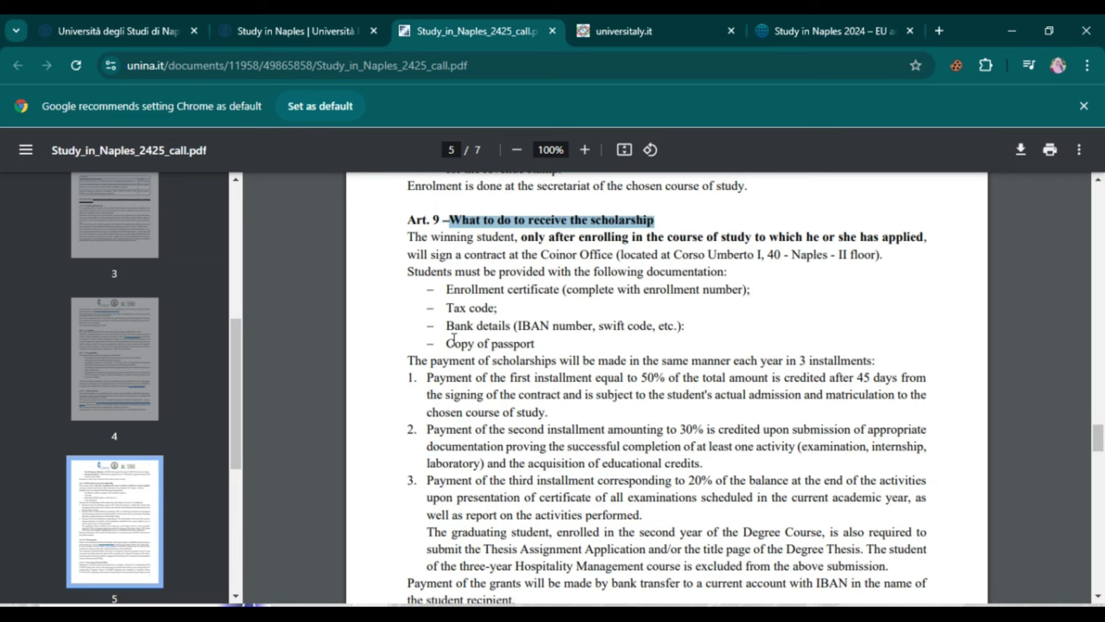
drag(451, 288, 530, 299)
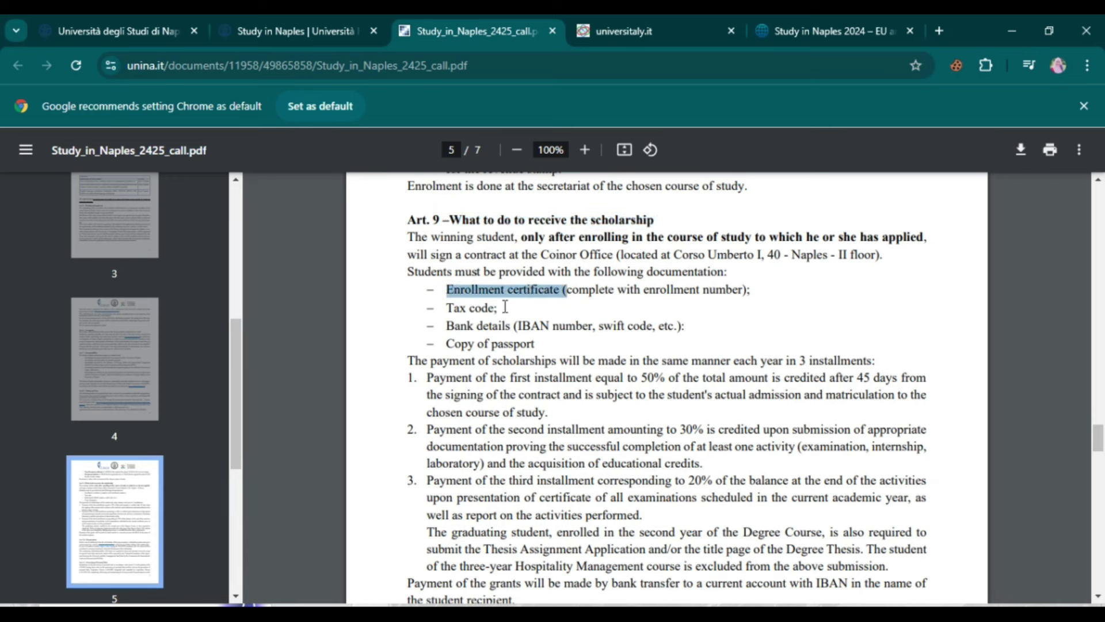
drag(447, 309, 541, 326)
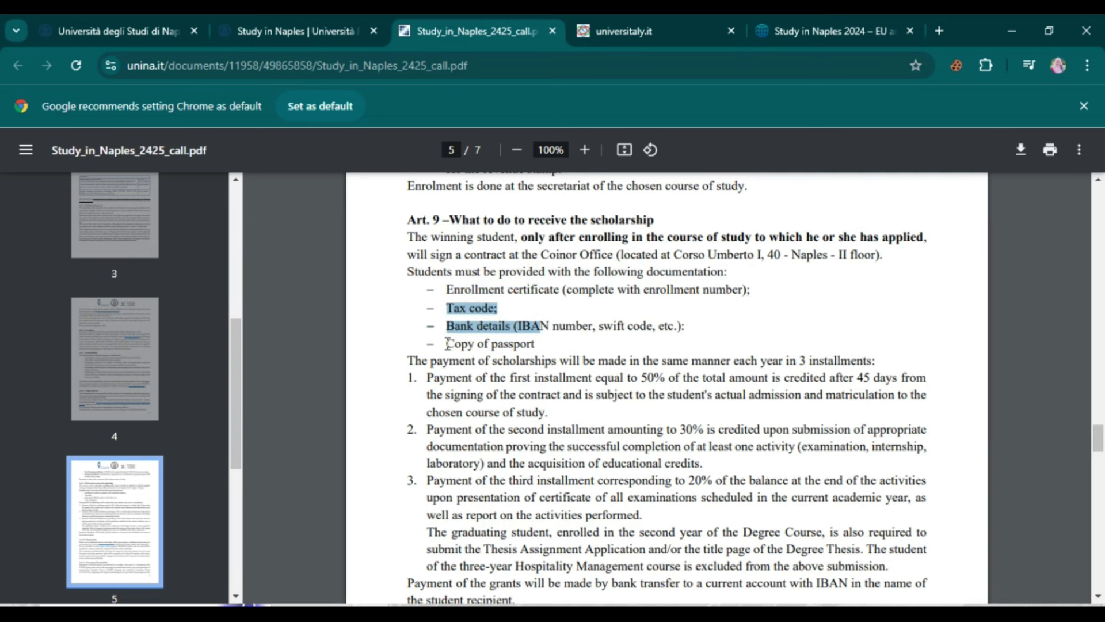
drag(450, 344, 544, 342)
scroll(545, 341, down, 3)
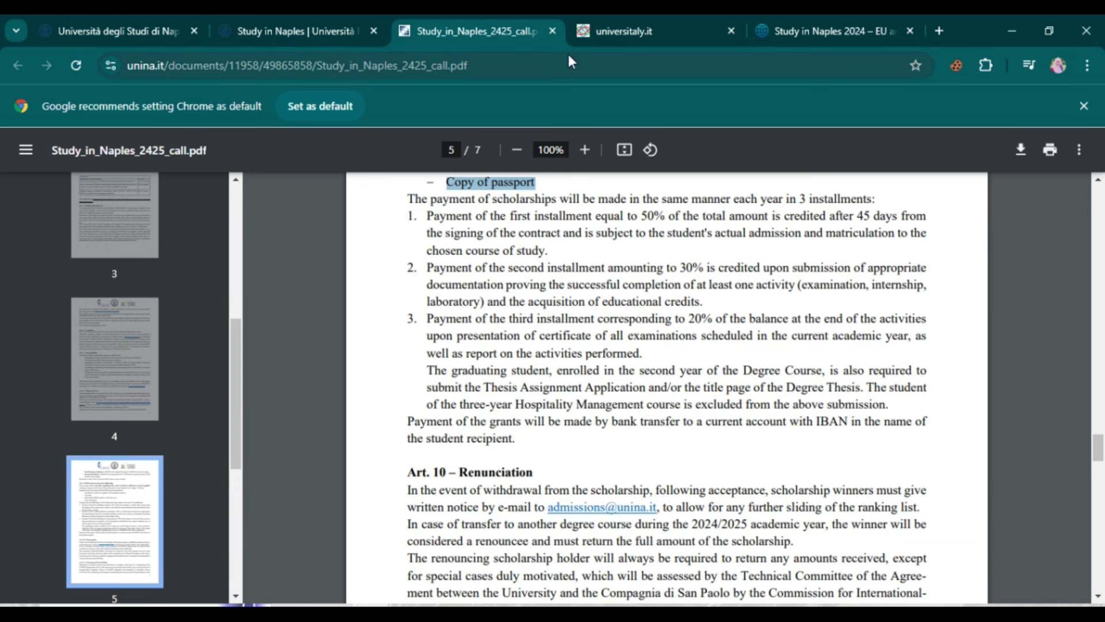
click(681, 26)
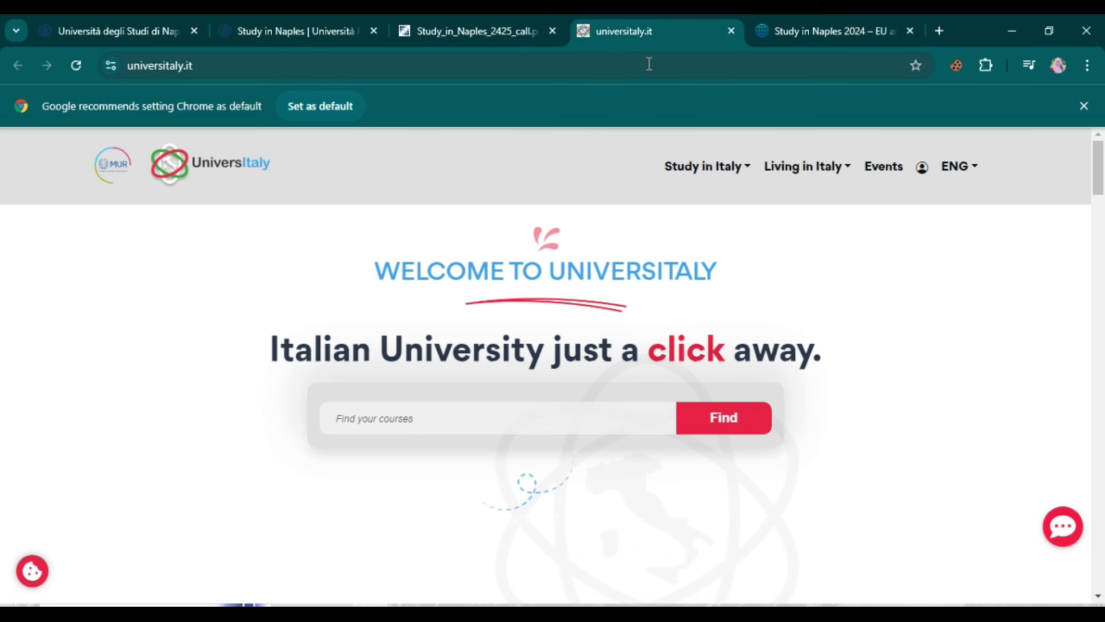
Go through the Universitaly sign-in page to its Register link for a new account
click(938, 171)
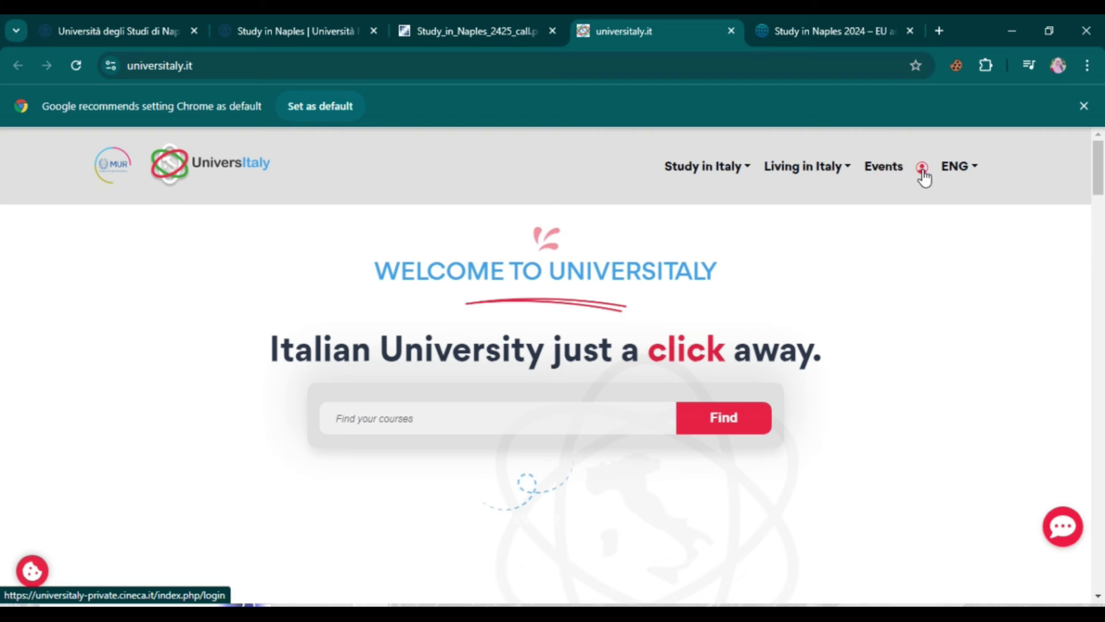
click(922, 172)
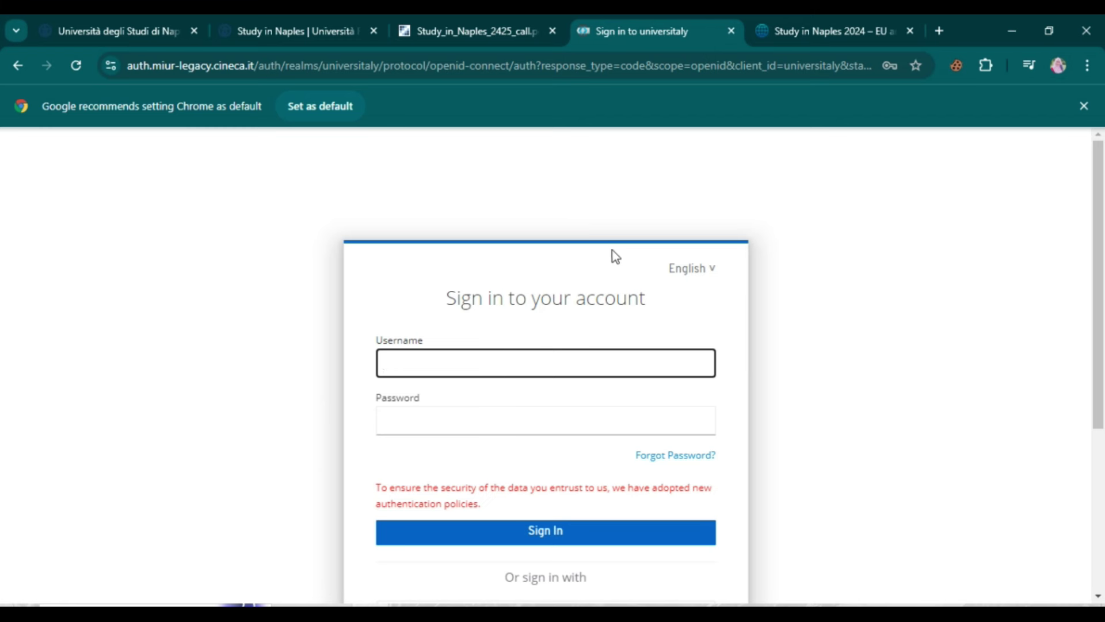
scroll(592, 257, down, 2)
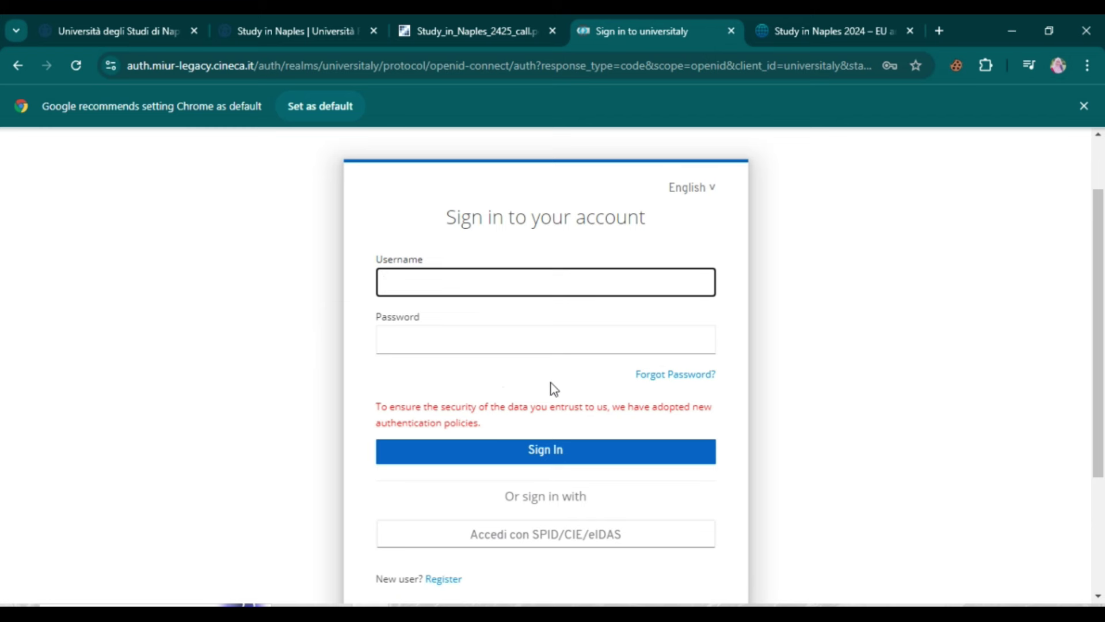
scroll(579, 397, down, 2)
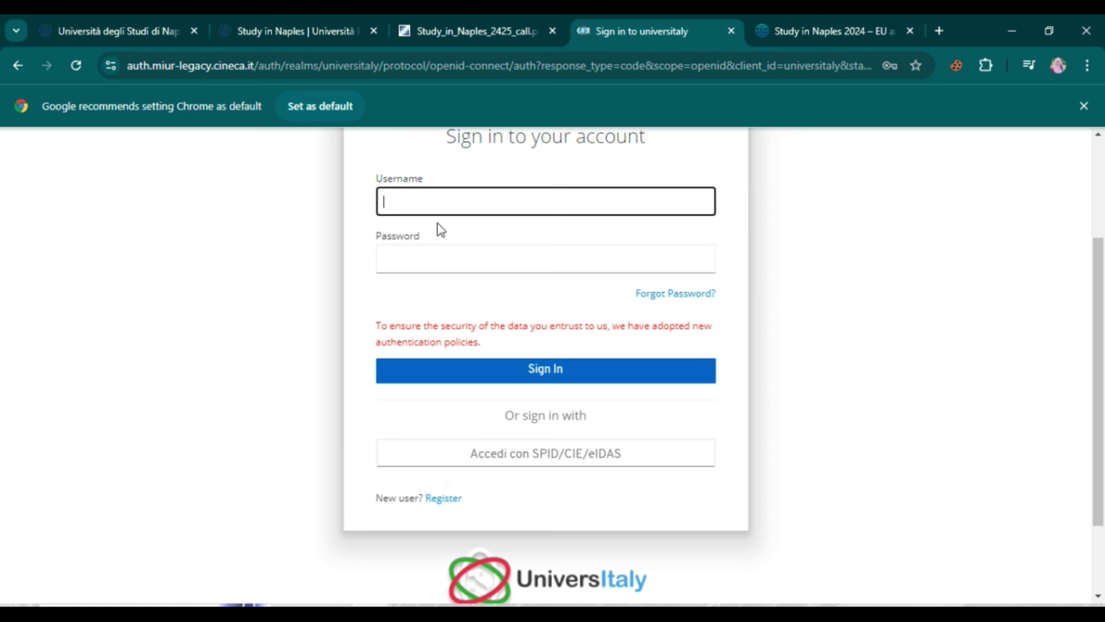
click(444, 499)
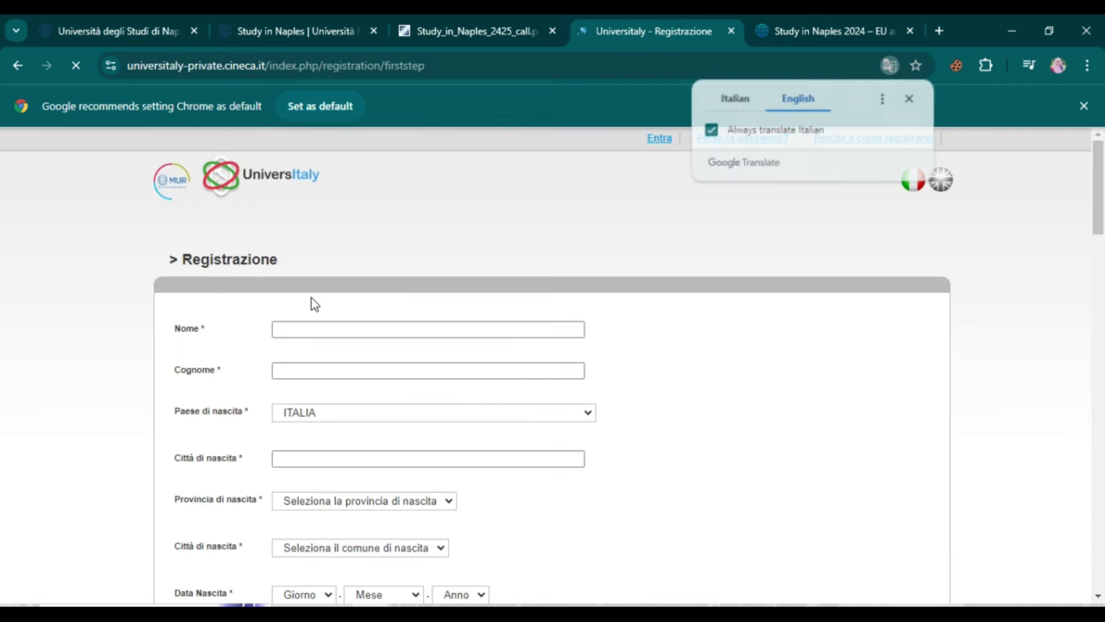
Autofill name, surname and birthplace, set the birth date, PAKISTAN citizenship and the tax ID
click(341, 332)
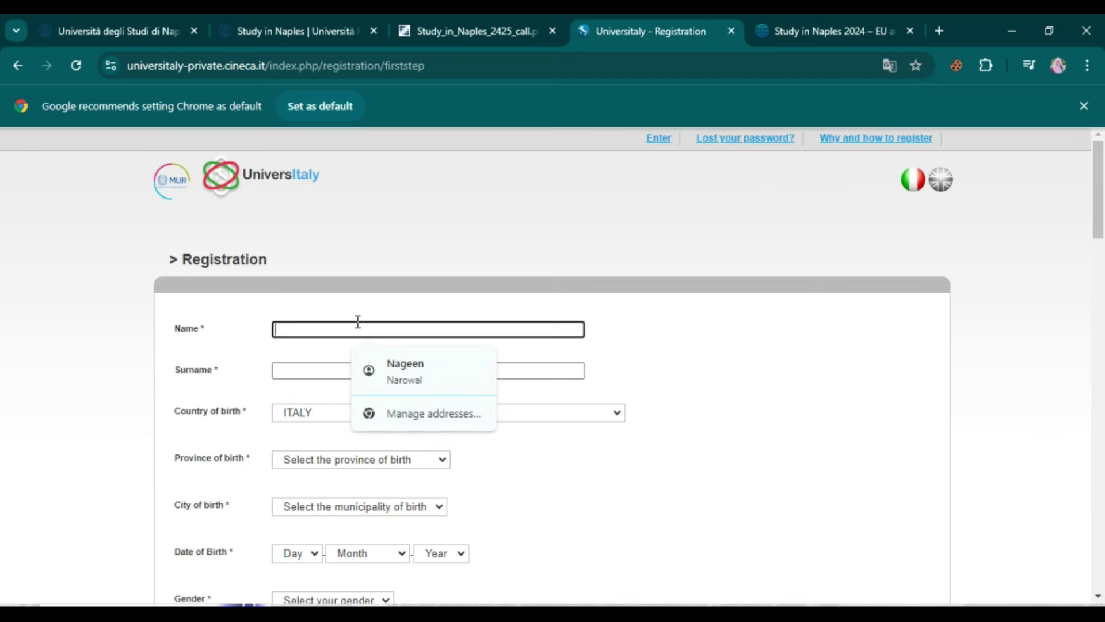
click(358, 369)
scroll(346, 386, down, 3)
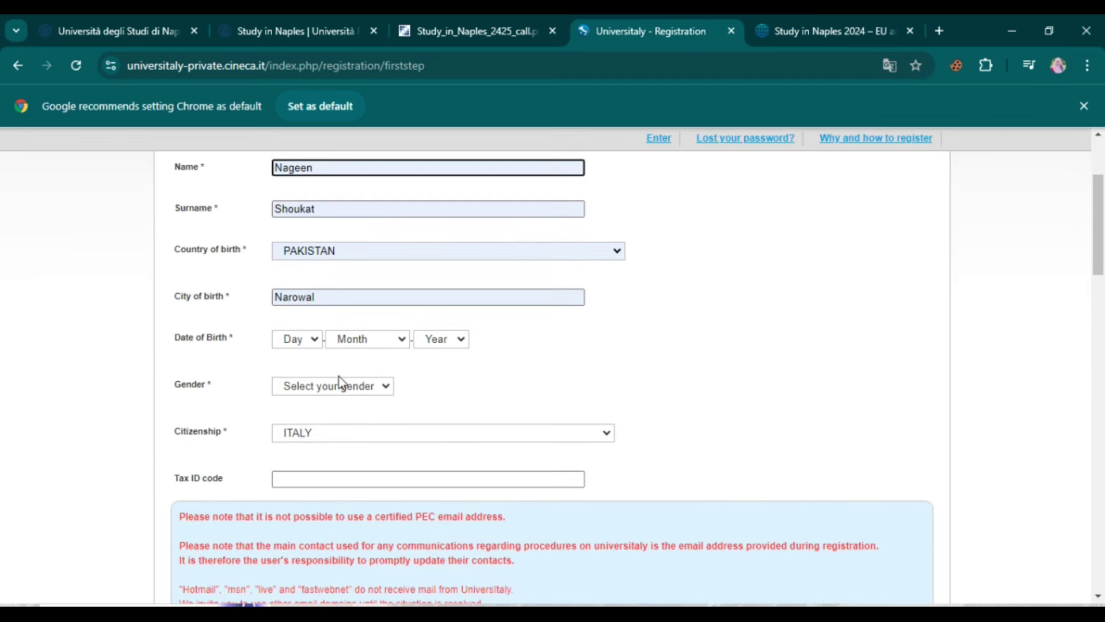
click(296, 343)
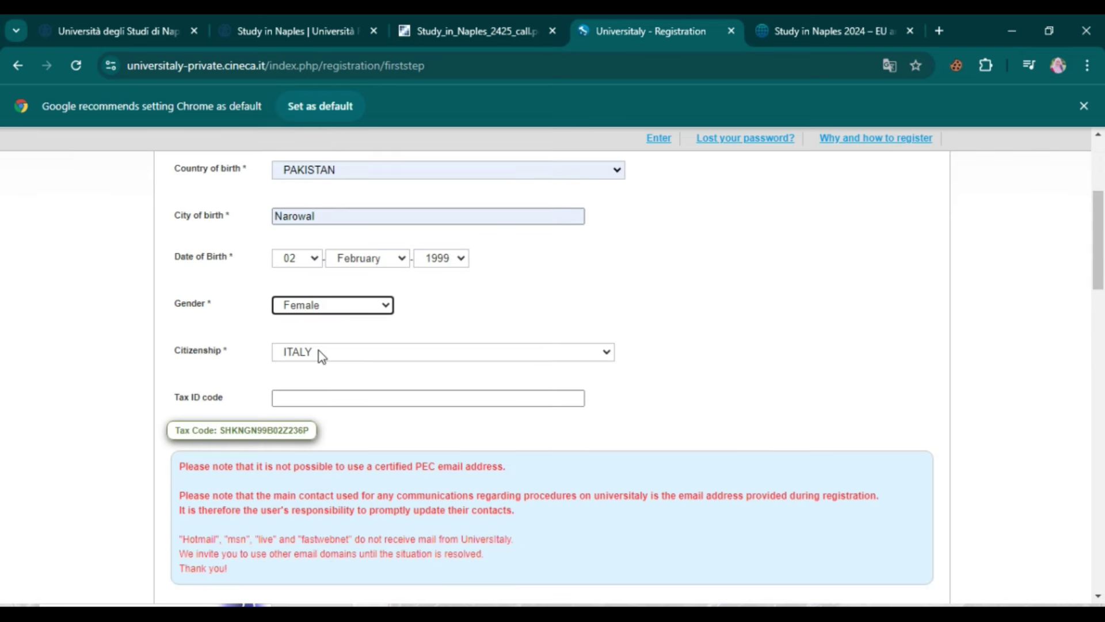
click(322, 355)
text(pak)
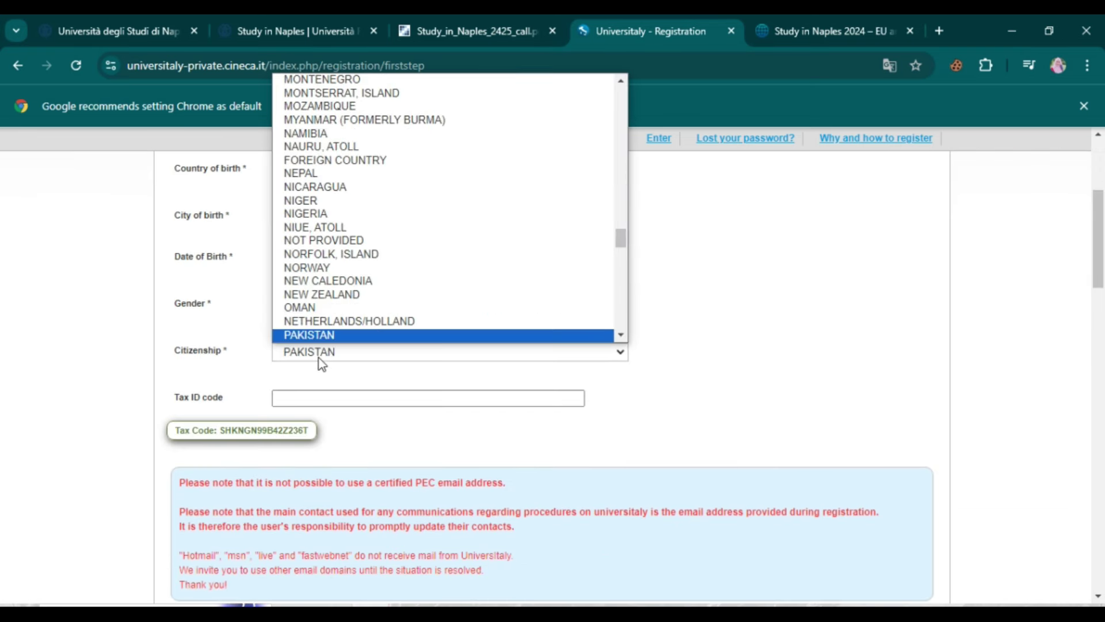
key(Return)
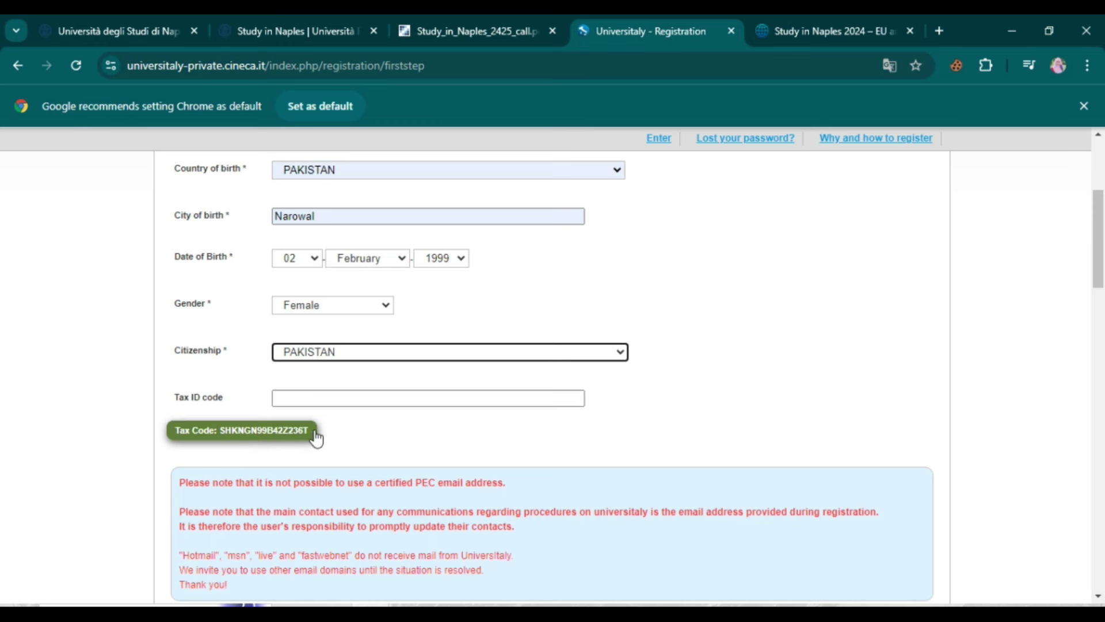
click(244, 432)
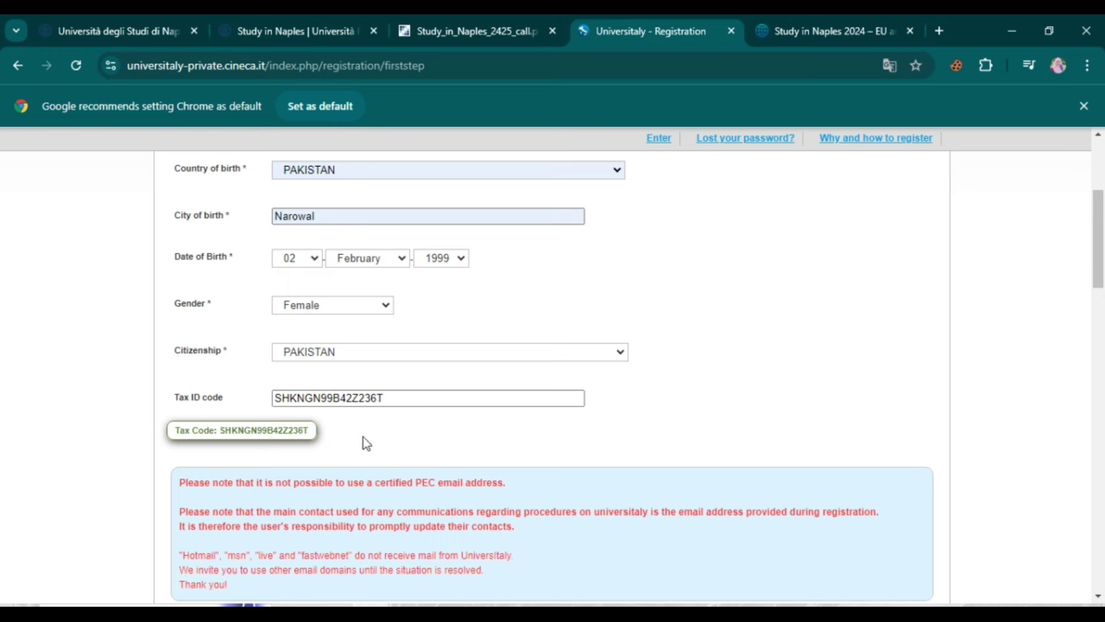
Enter and confirm the email address, then move to the phone number field
scroll(365, 443, down, 3)
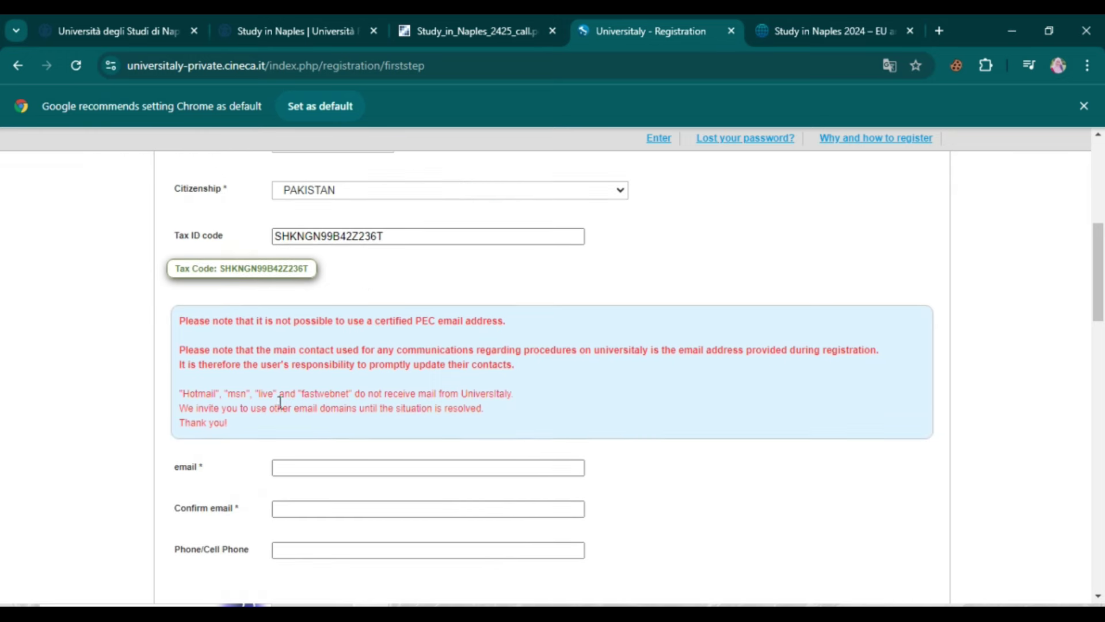
scroll(284, 405, down, 4)
click(286, 225)
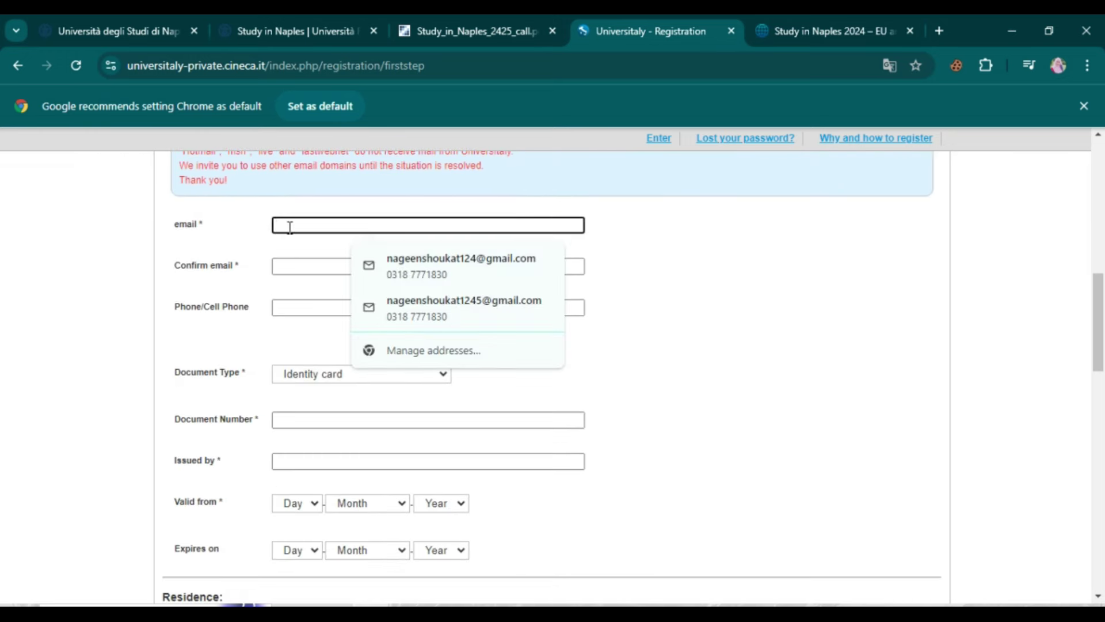
key(ctrl+v)
key(ctrl+a)
key(ctrl+c)
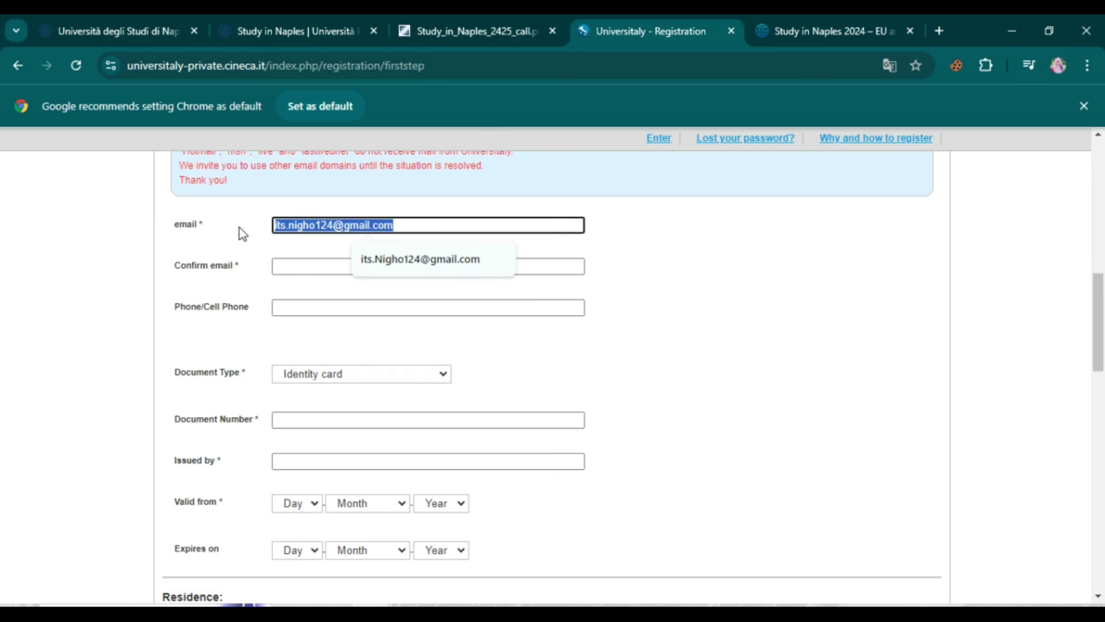
click(320, 266)
key(ctrl+v)
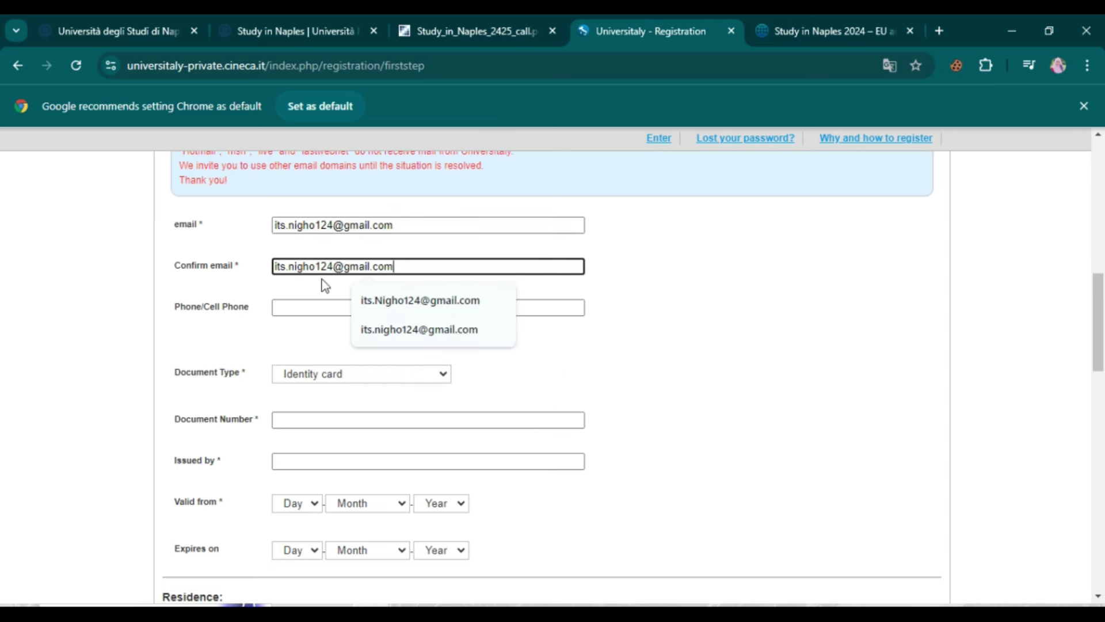
click(322, 306)
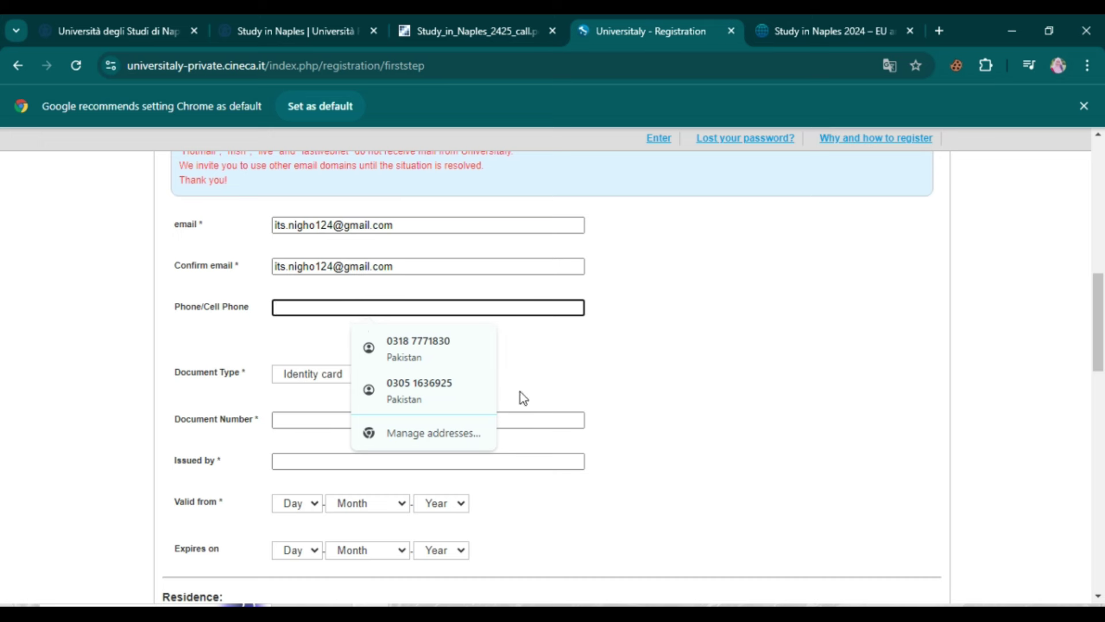
Choose Passport as document type, enter the passport number, issuer Republic of Pakistan and validity date
click(387, 375)
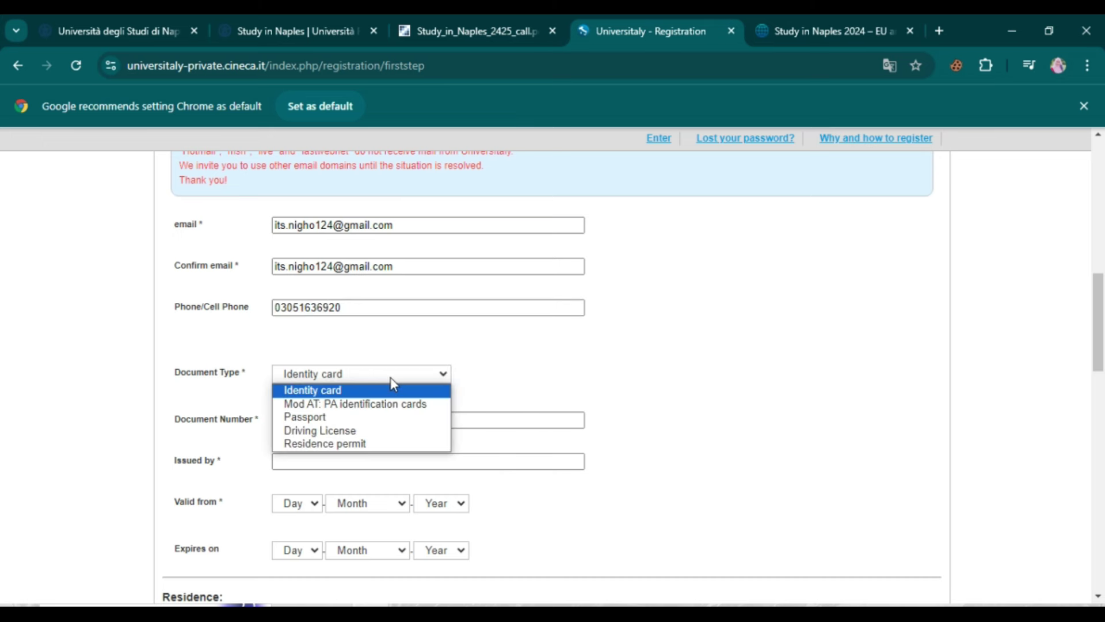
click(327, 417)
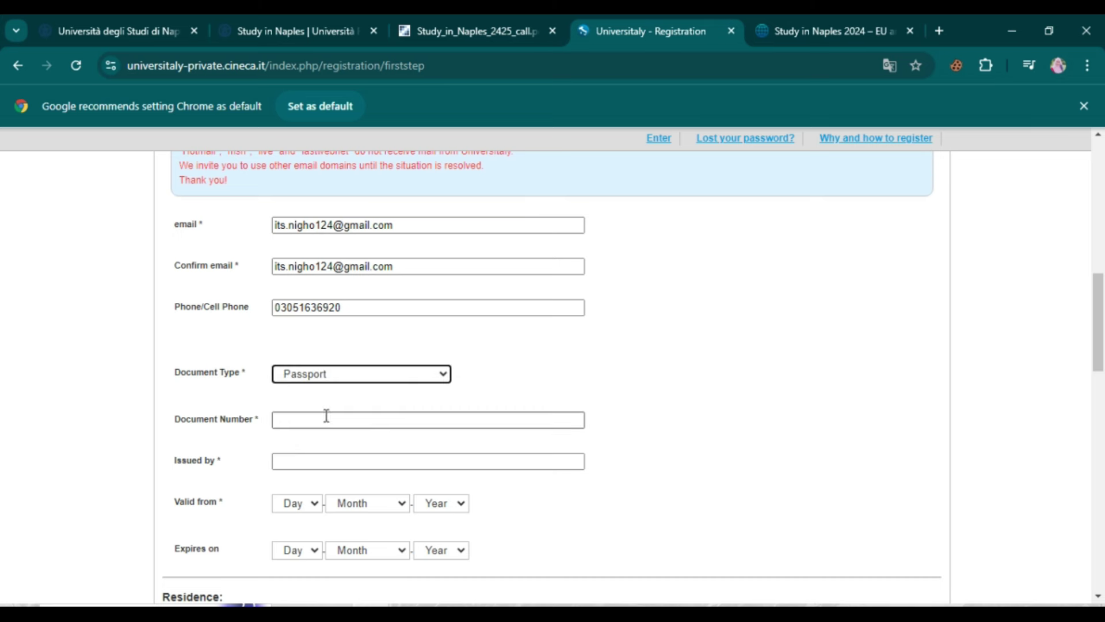
click(320, 420)
click(326, 462)
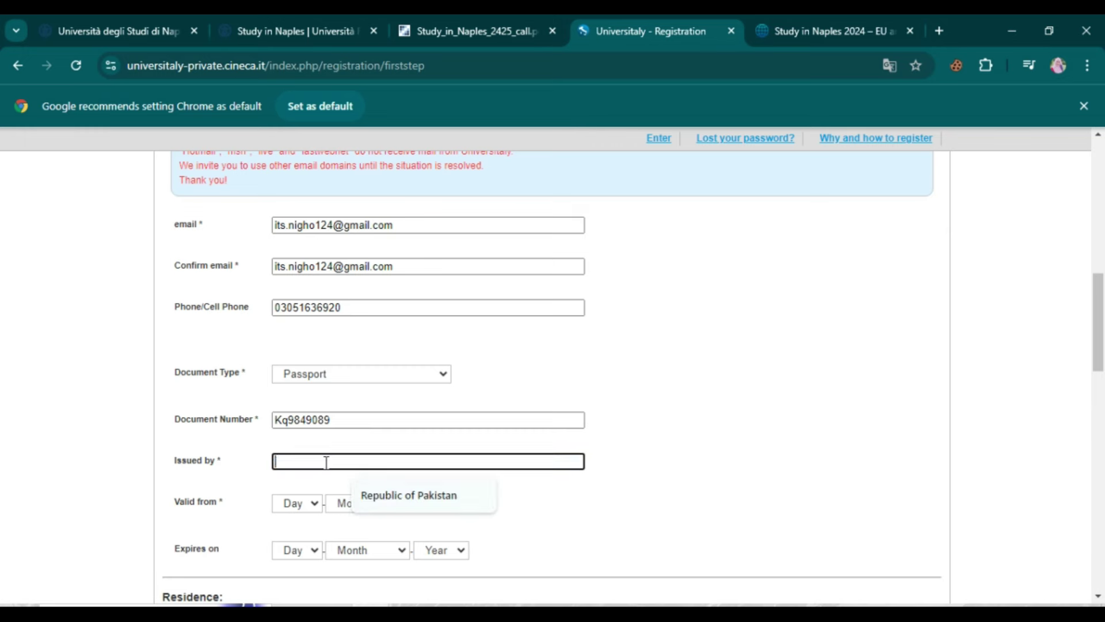
click(385, 496)
scroll(357, 420, down, 4)
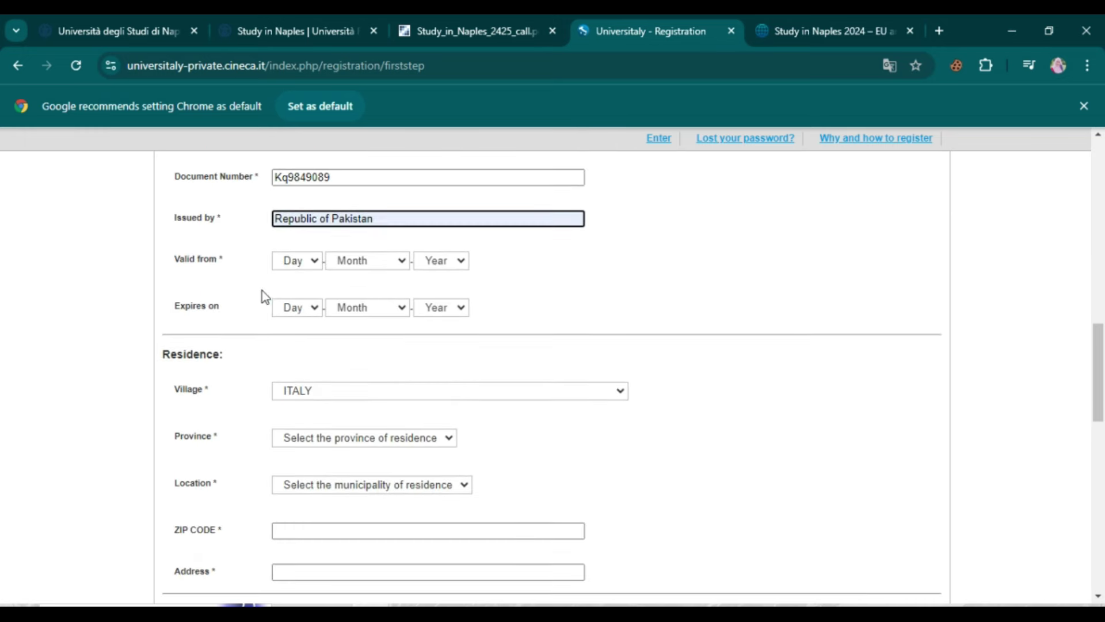
click(310, 269)
Set the residence country to PAKISTAN, autofill location, ZIP and address, and save the registration
scroll(274, 377, down, 3)
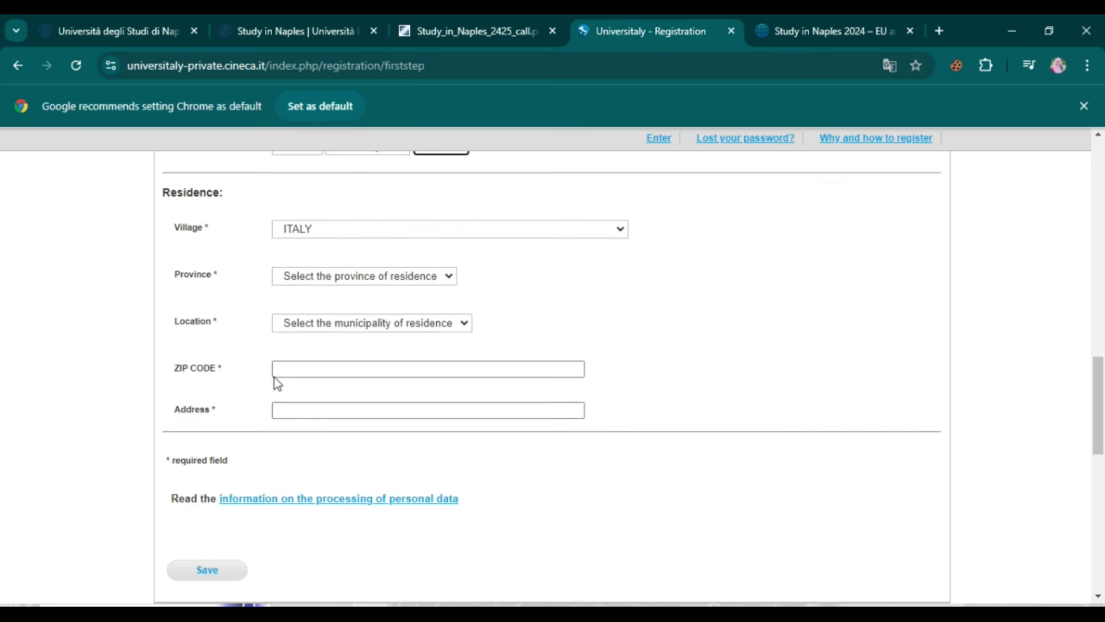
click(327, 230)
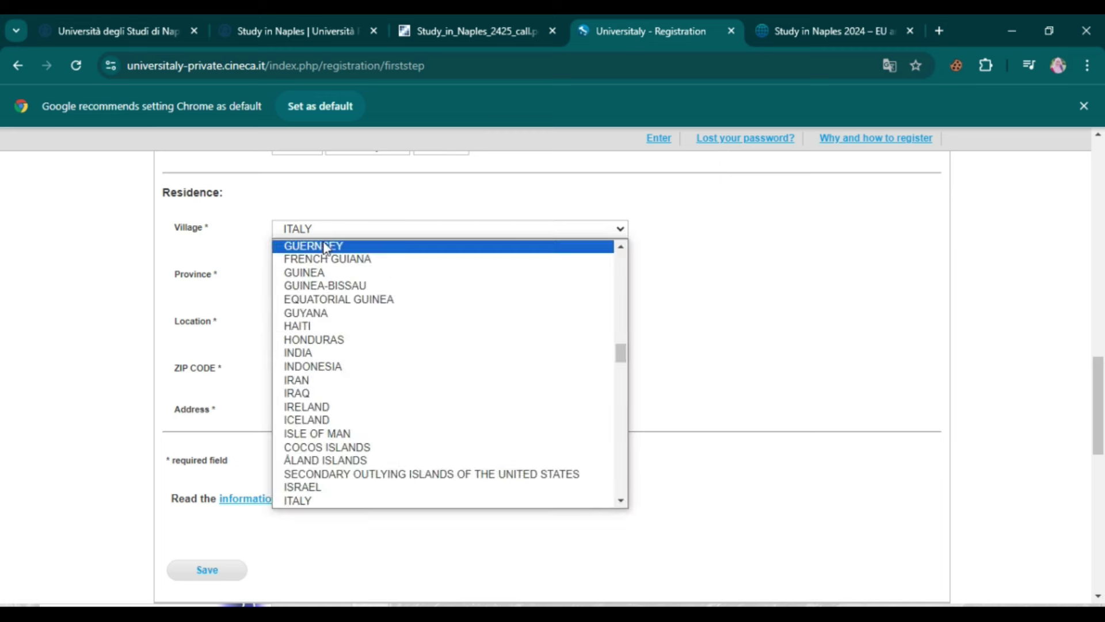
key(Down)
key(Down)
key(Down)
key(Down)
key(Down)
key(Down)
key(Down)
key(Down)
key(Down)
key(Down)
key(Down)
key(Down)
key(Down)
key(Down)
key(Down)
key(Down)
key(Down)
key(Down)
key(Down)
key(Down)
key(Return)
click(316, 275)
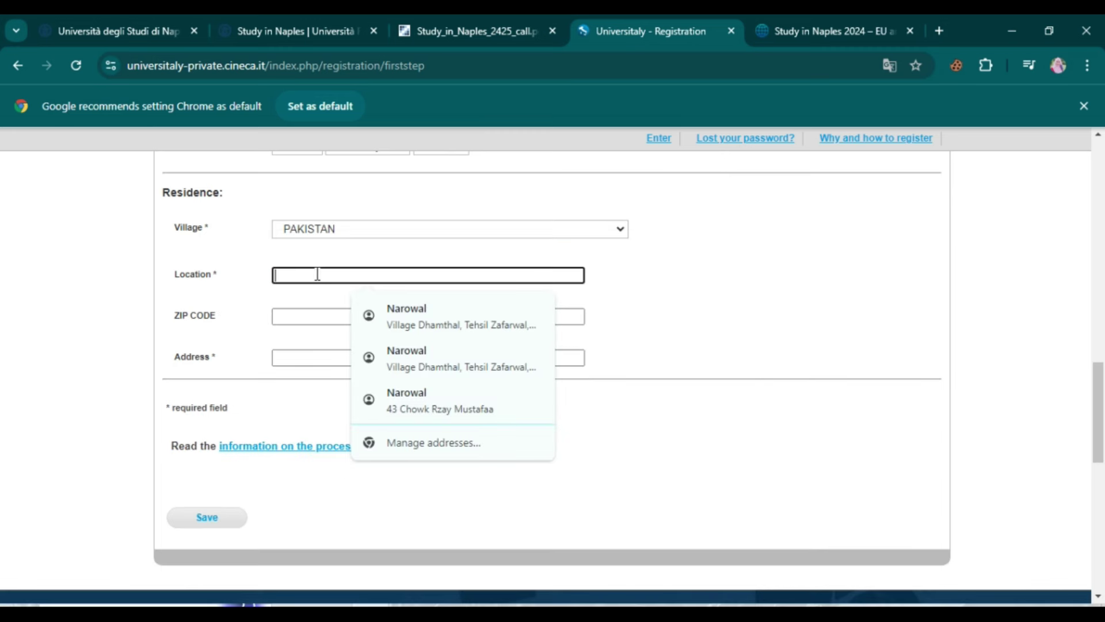
click(444, 402)
click(207, 521)
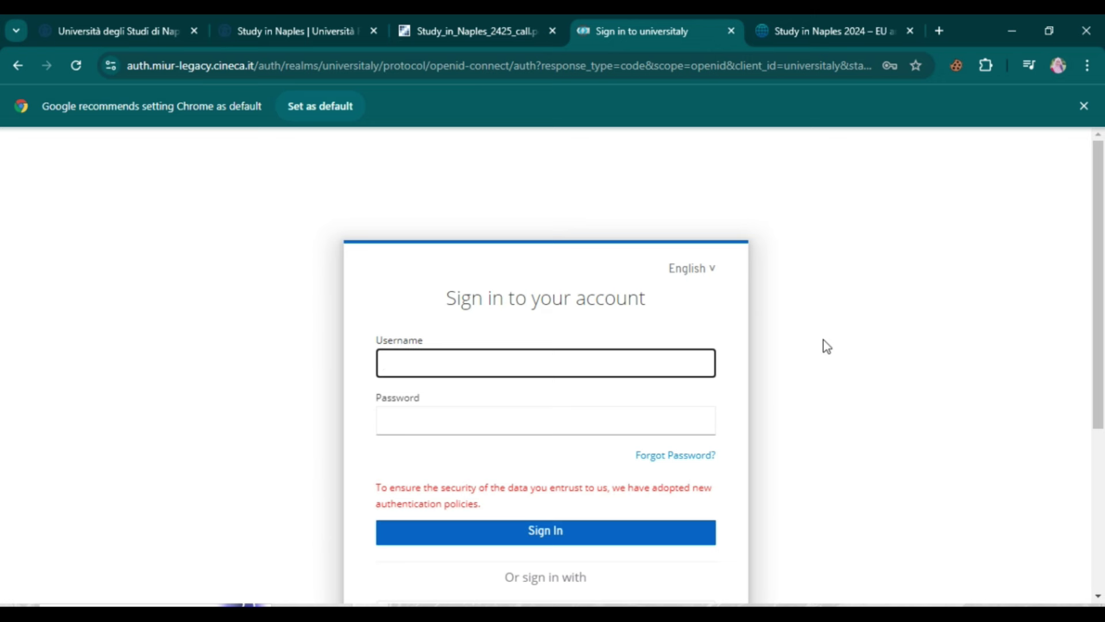
Sign in with the saved Chrome login and dismiss the Google Translate prompt
scroll(581, 346, down, 3)
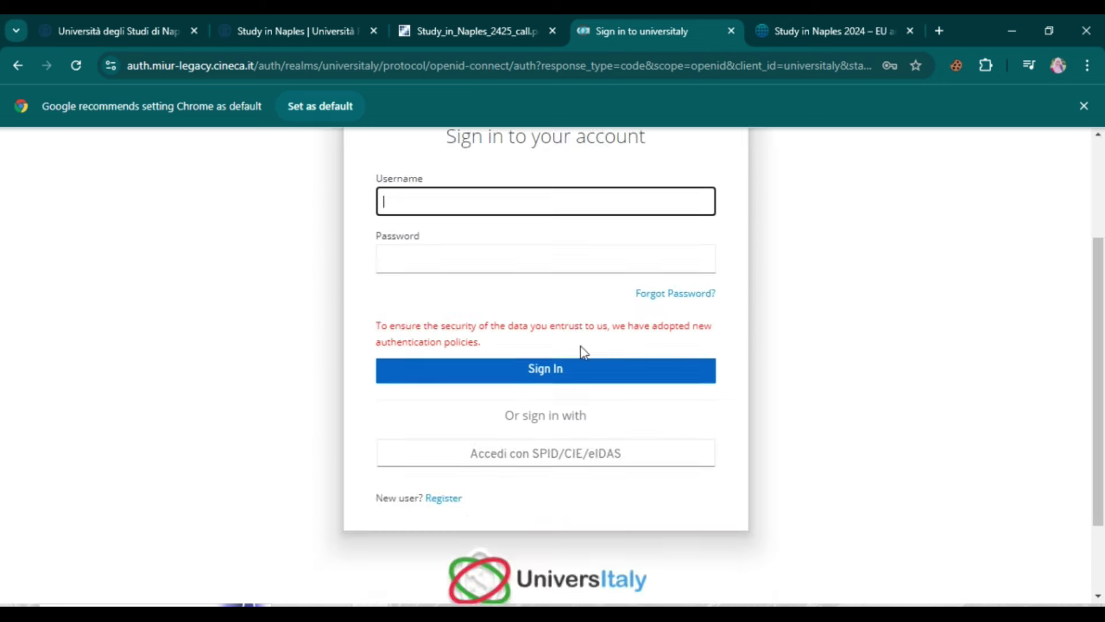
scroll(580, 348, up, 3)
click(477, 354)
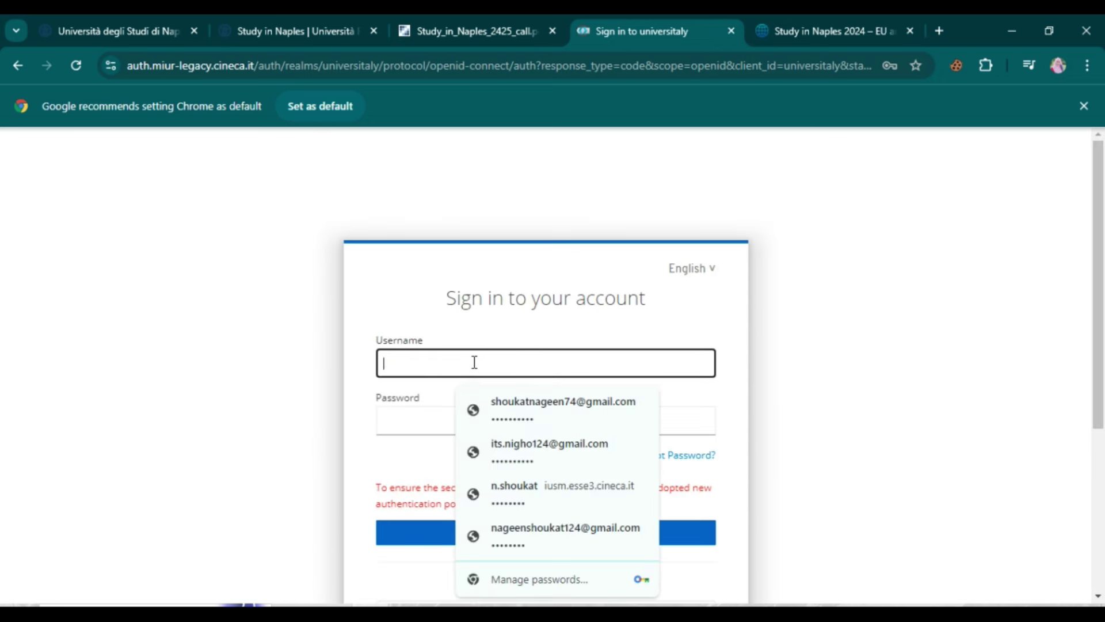
click(586, 405)
key(Return)
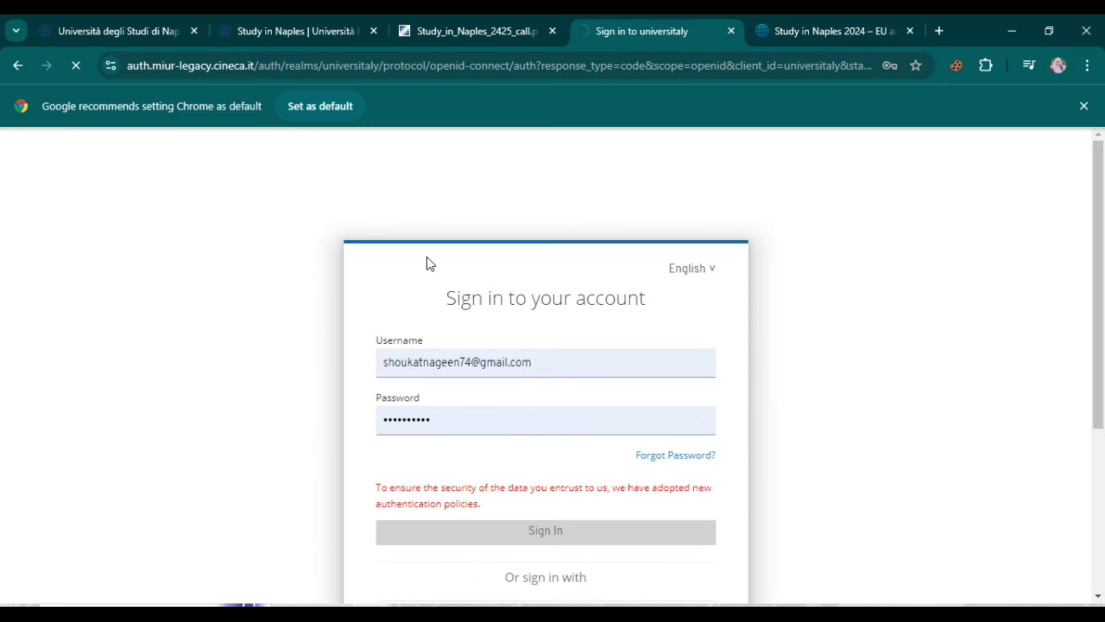
scroll(459, 305, down, 10)
scroll(459, 305, up, 9)
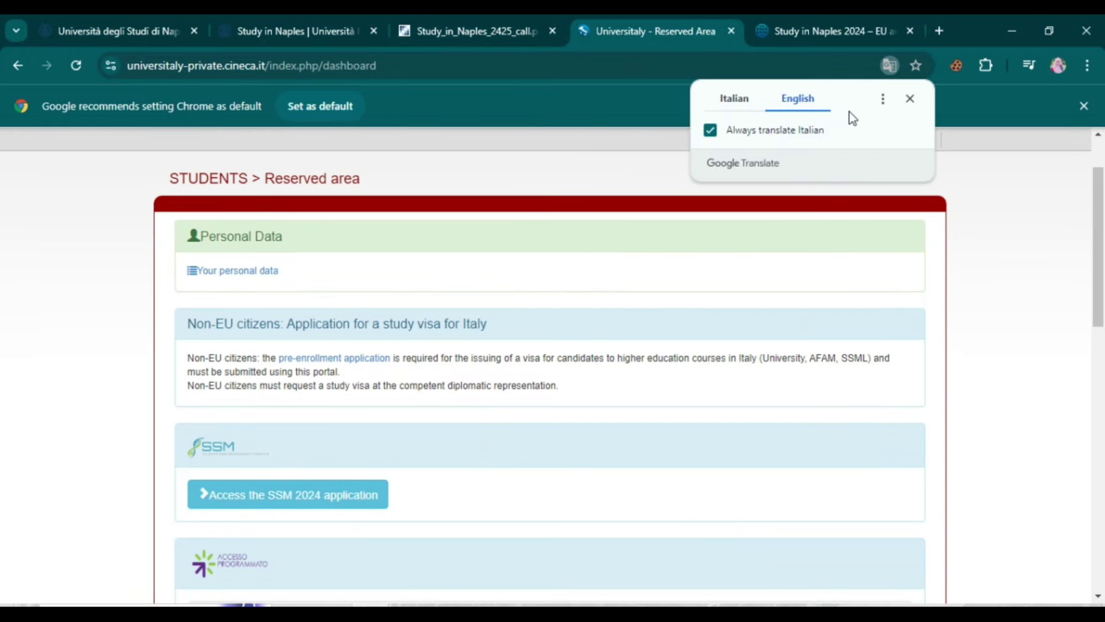
click(909, 99)
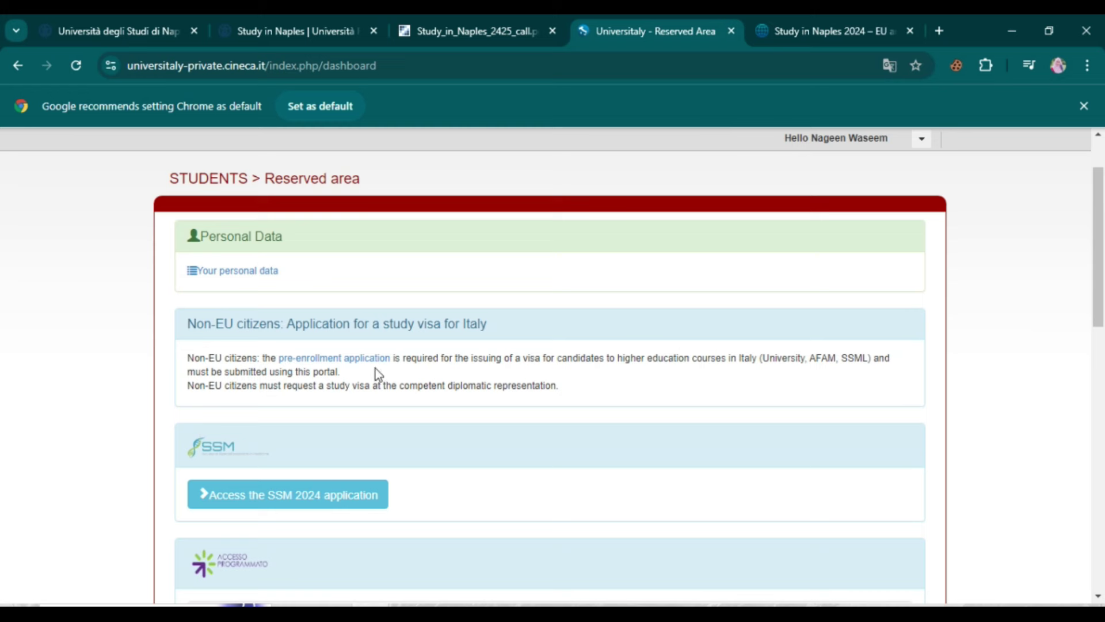
Open the pre-enrollment application section and start a new pre-registration application
click(345, 360)
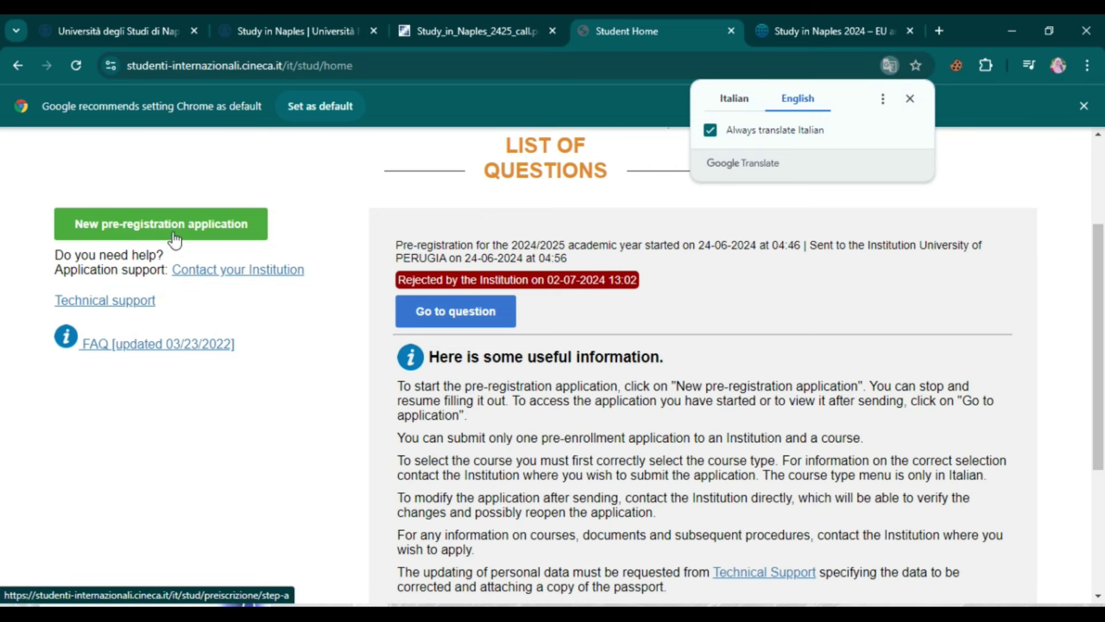
click(152, 234)
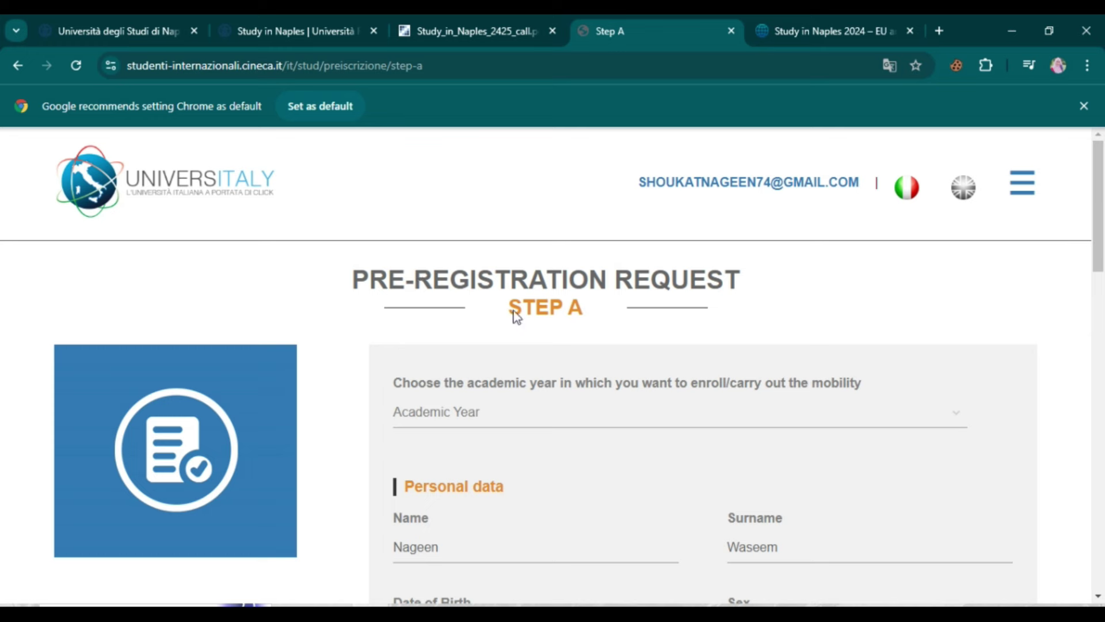
Fill the house number from the autofill suggestion and attempt to go to Step B
scroll(682, 361, down, 3)
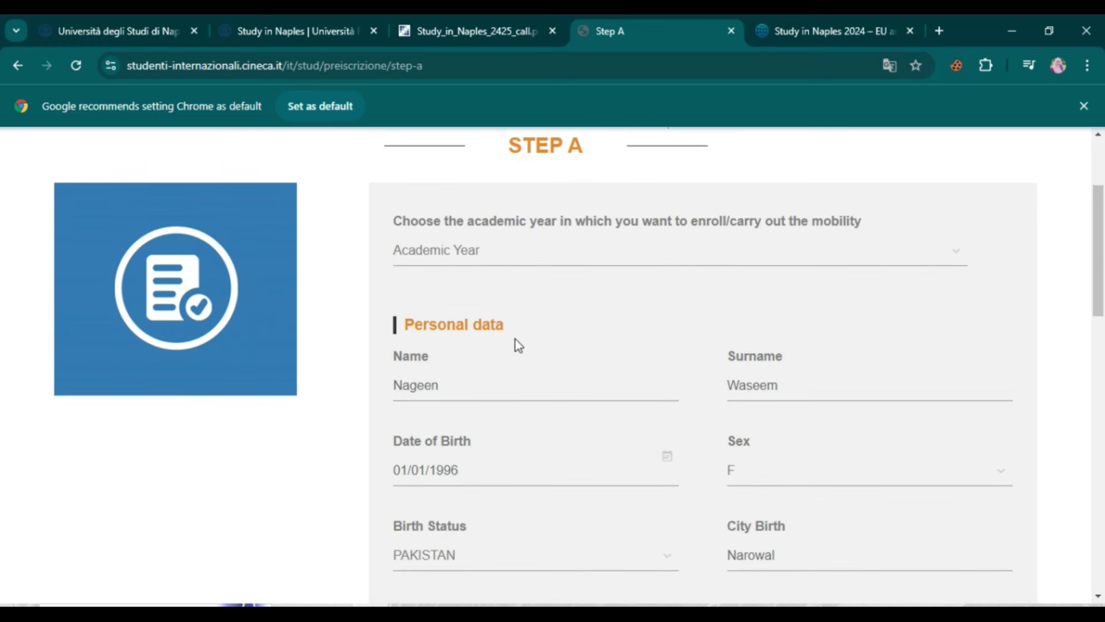
scroll(502, 411, down, 4)
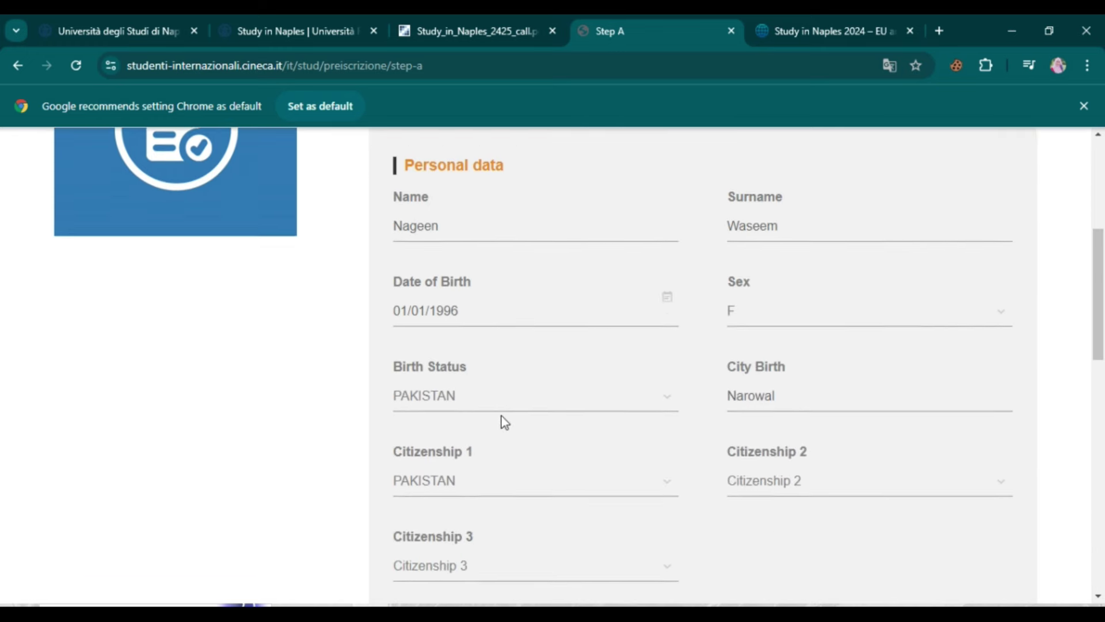
scroll(493, 279, down, 1)
scroll(702, 276, down, 2)
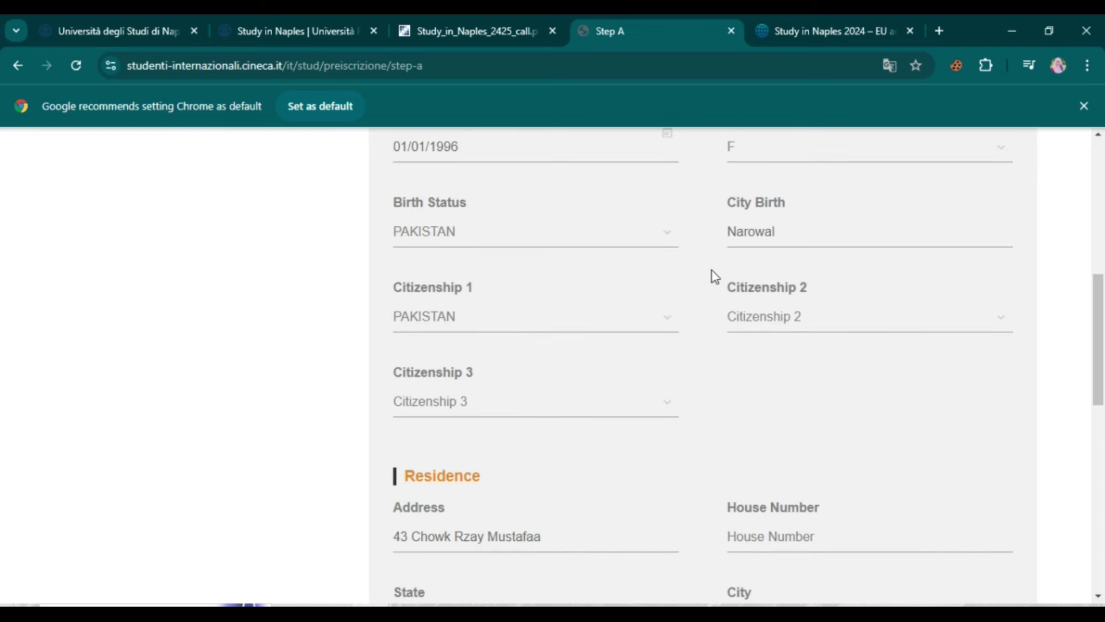
scroll(486, 320, down, 3)
click(861, 339)
scroll(686, 405, down, 4)
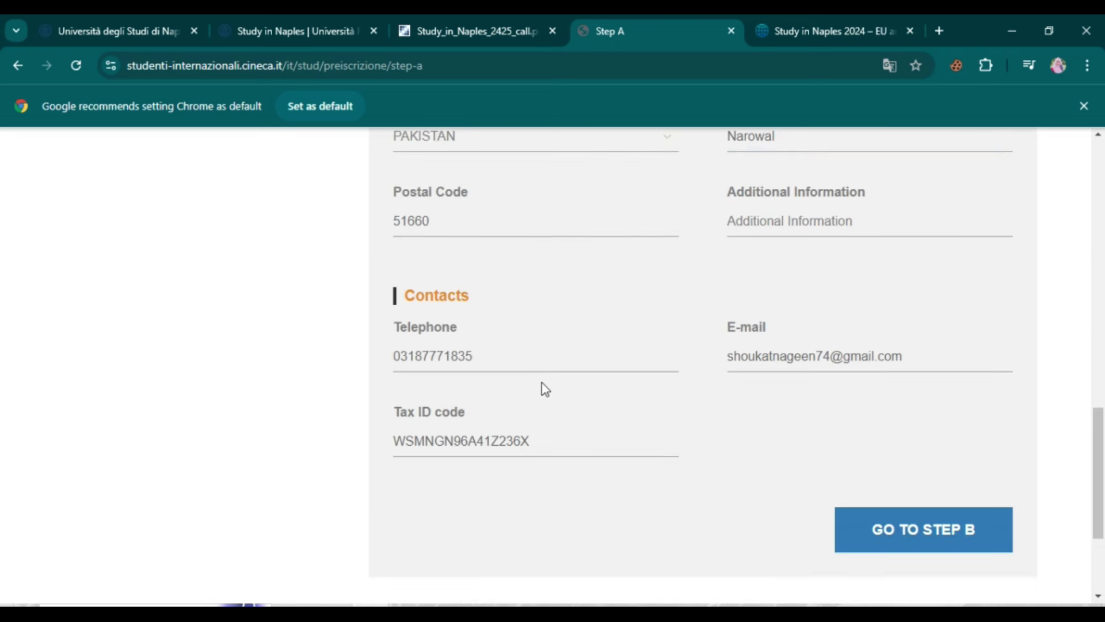
click(893, 541)
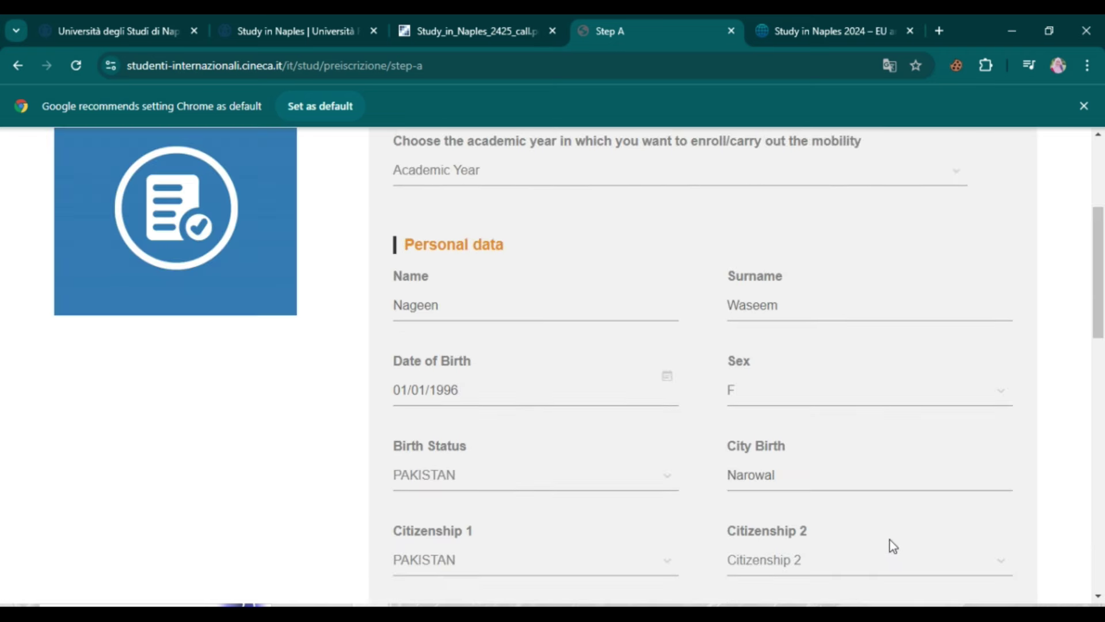
Choose the 2024/2025 academic year and continue to Step B
scroll(560, 425, up, 3)
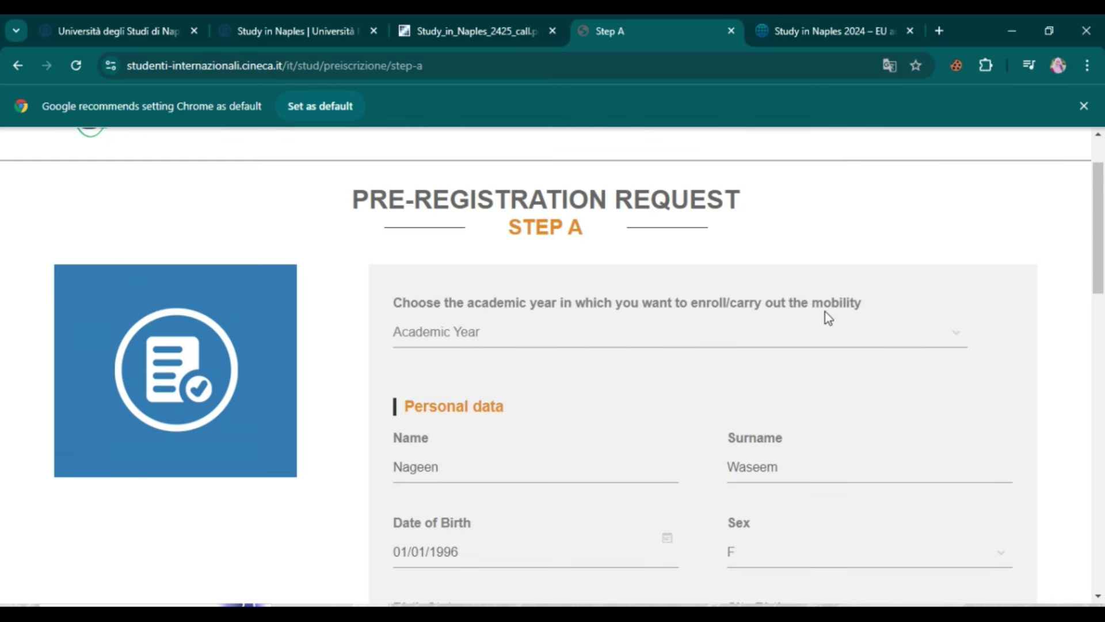
click(451, 340)
click(429, 386)
scroll(656, 306, down, 10)
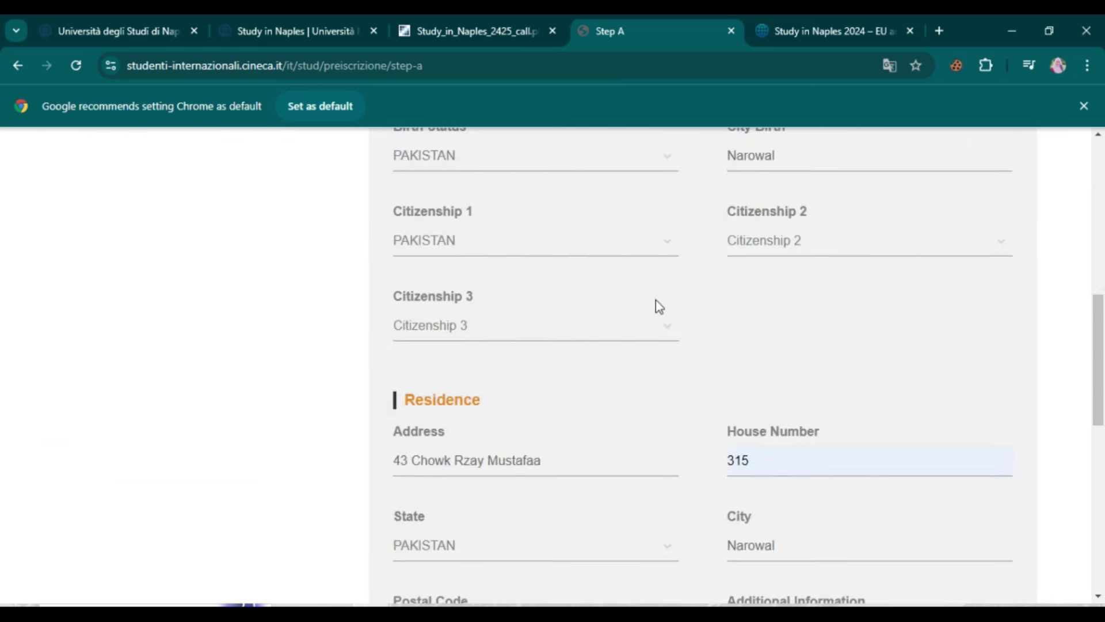
click(919, 369)
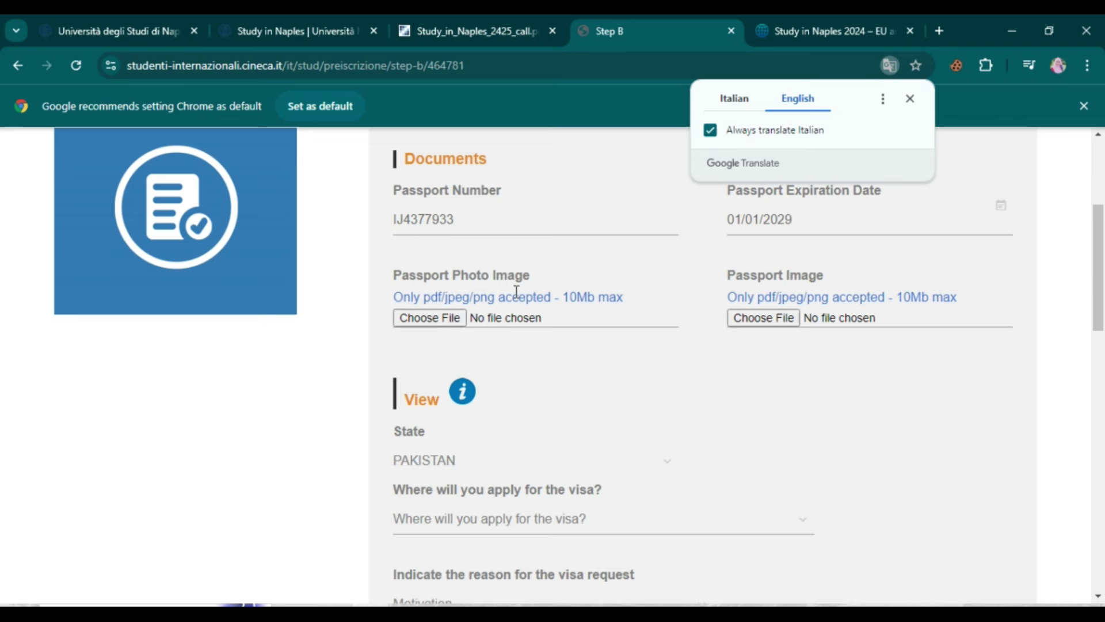
Attach the Passport Scanned PDF as both the passport photo and passport image
click(428, 317)
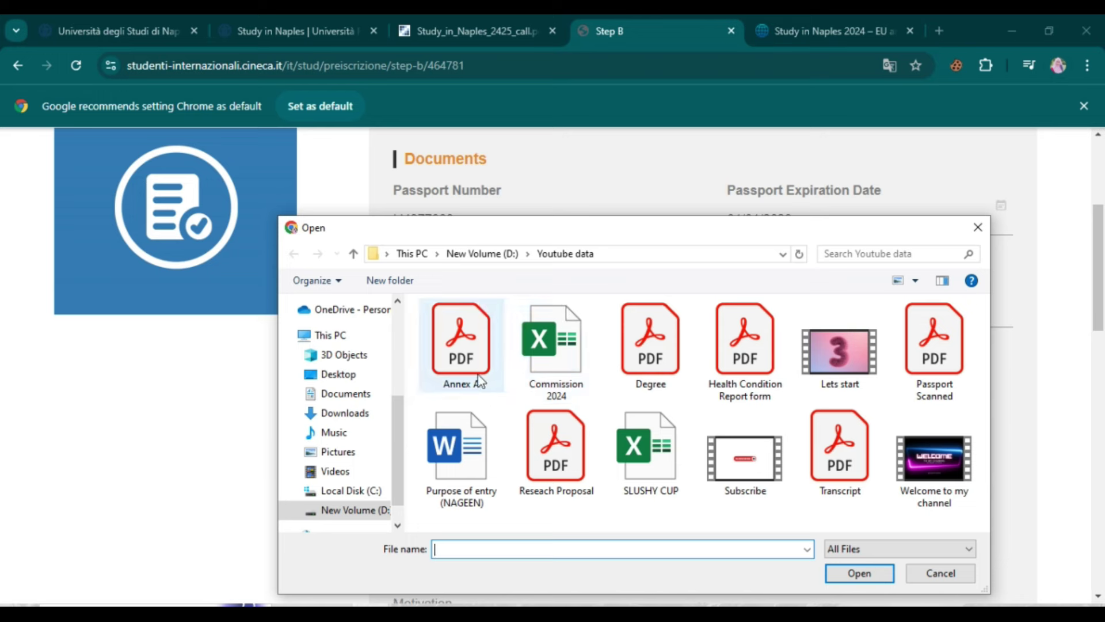
double_click(933, 339)
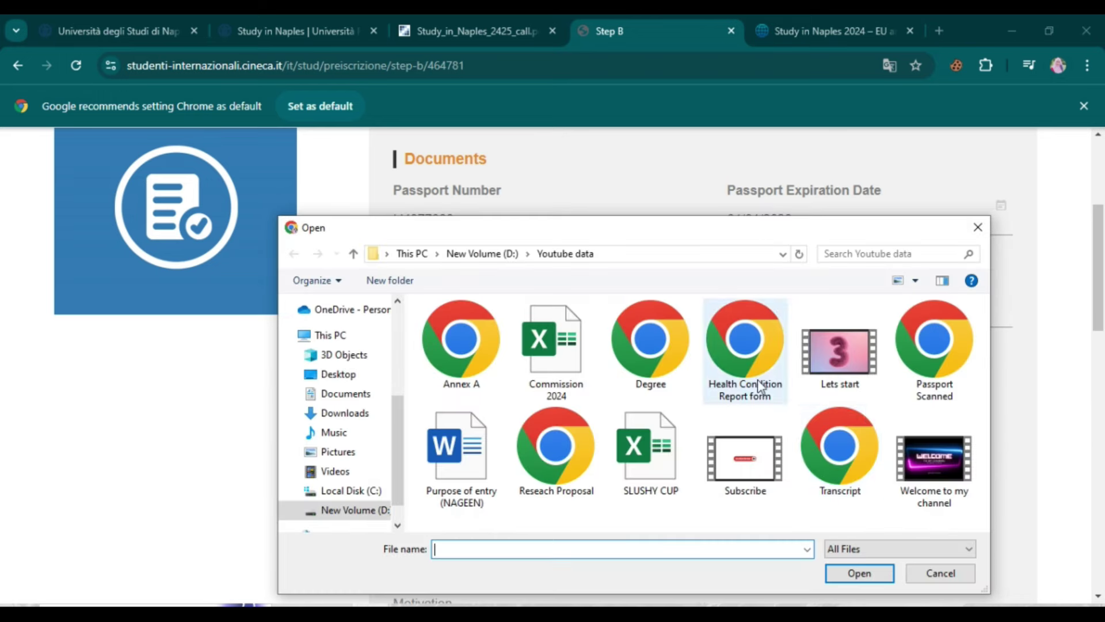
double_click(932, 346)
scroll(501, 386, down, 4)
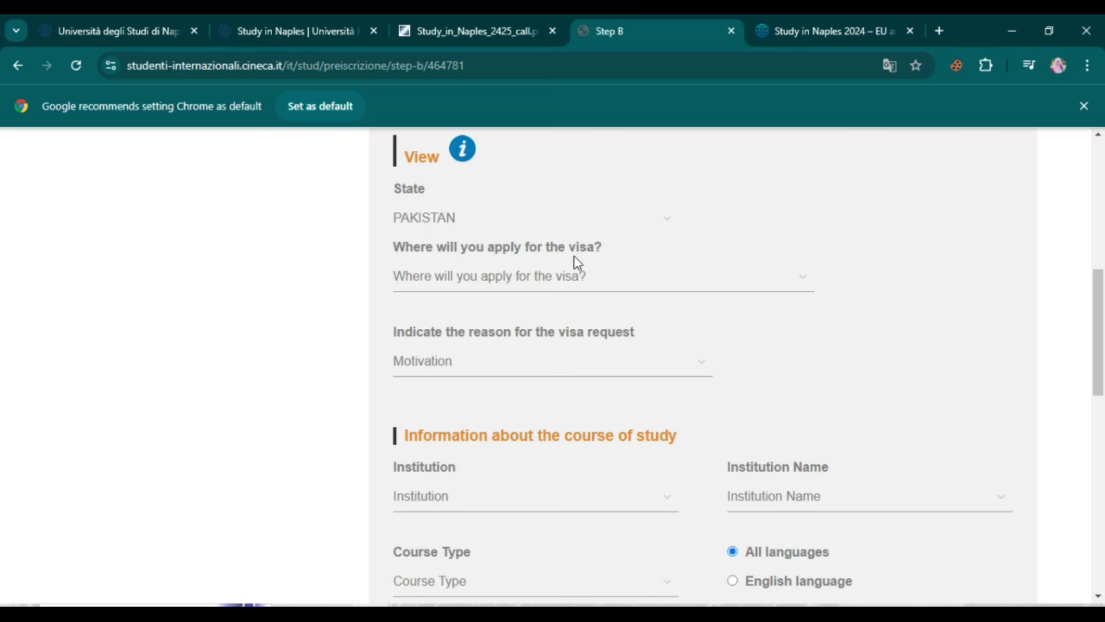
Request the visa at EMBASSY ISLAMABAD with 'I want to enroll in a course of study' as reason
click(518, 287)
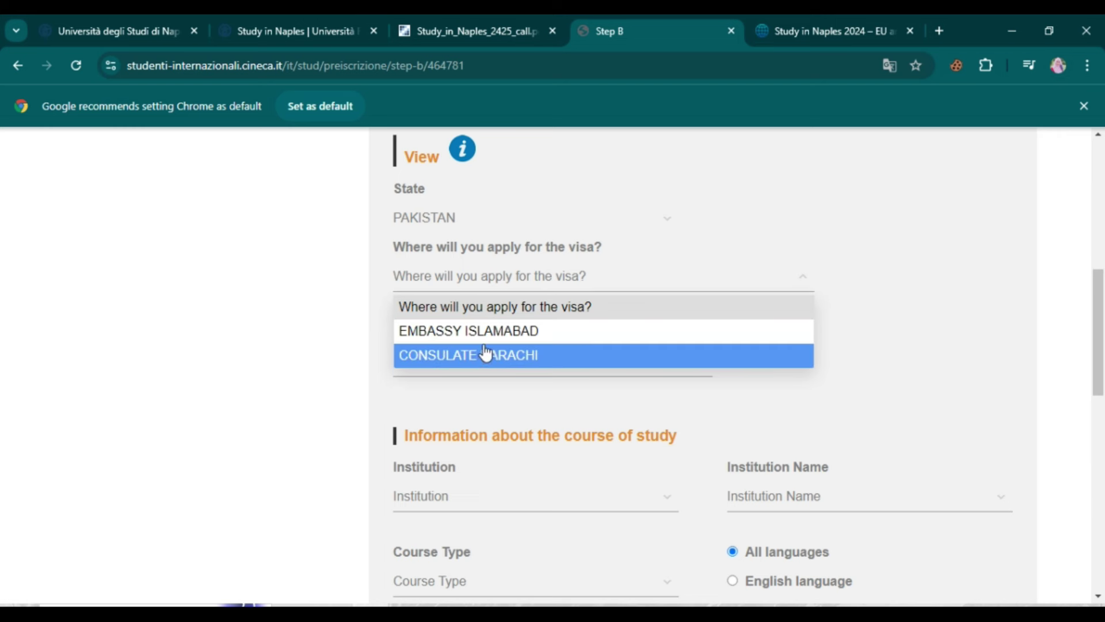
click(449, 339)
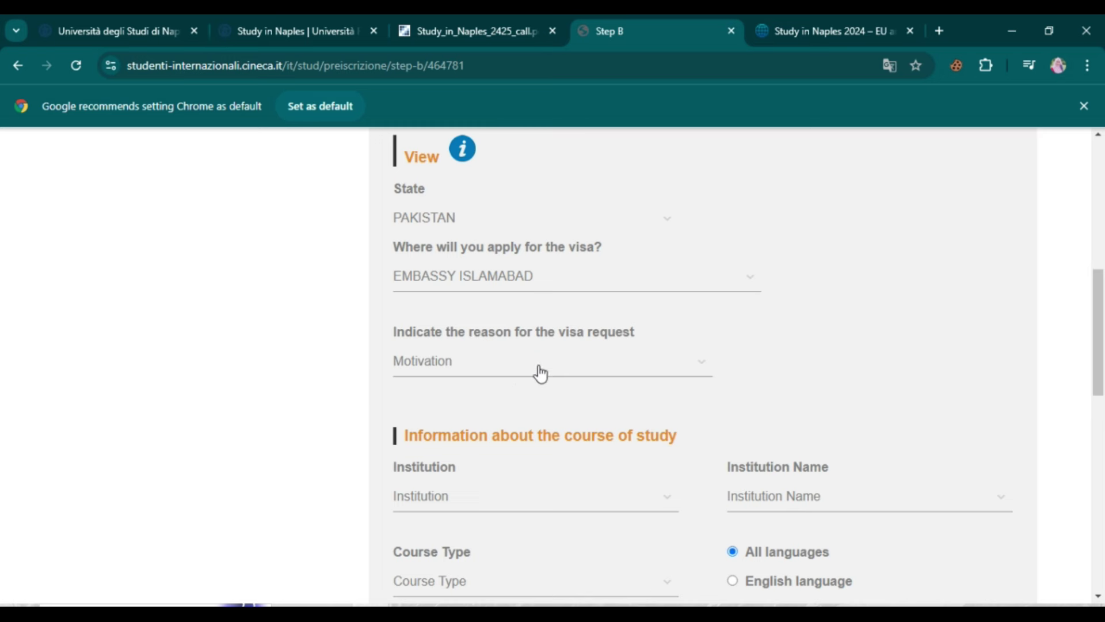
click(513, 377)
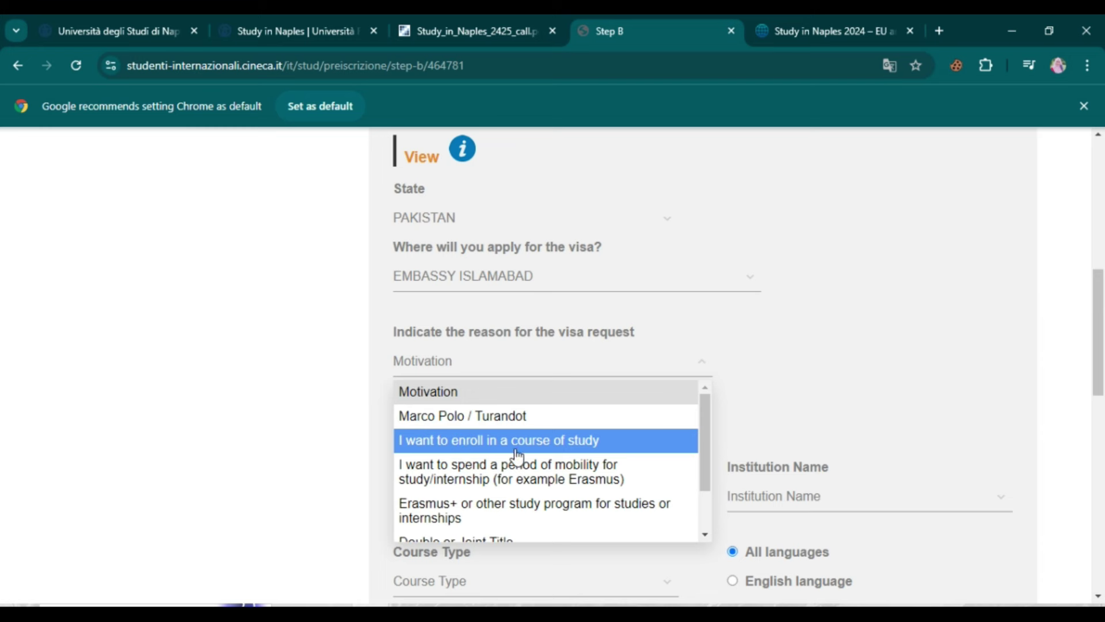
click(560, 449)
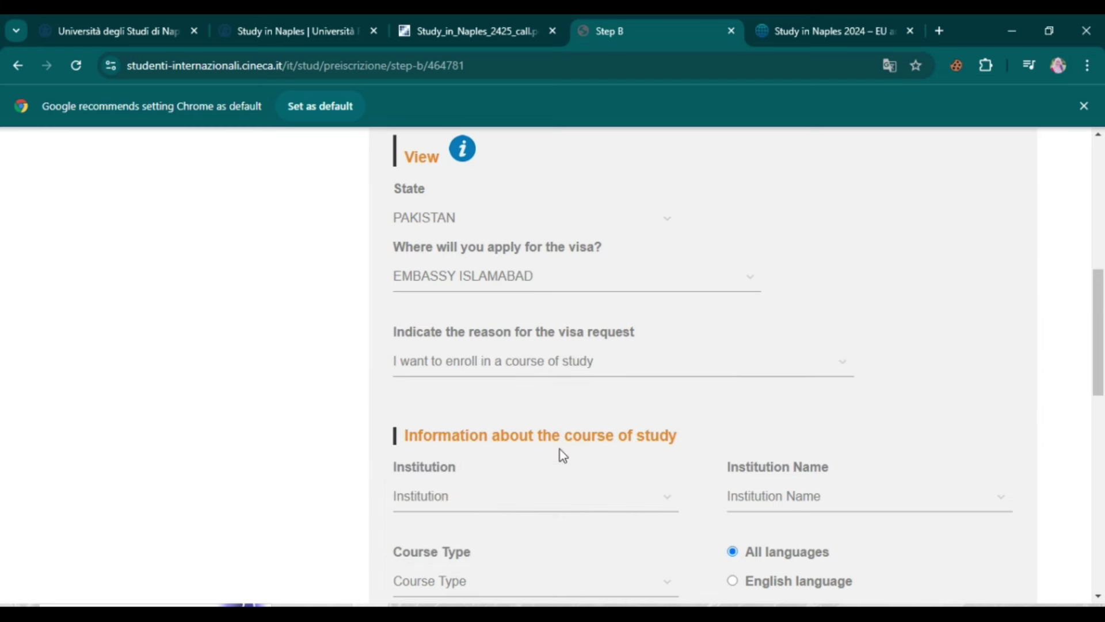
scroll(547, 391, down, 3)
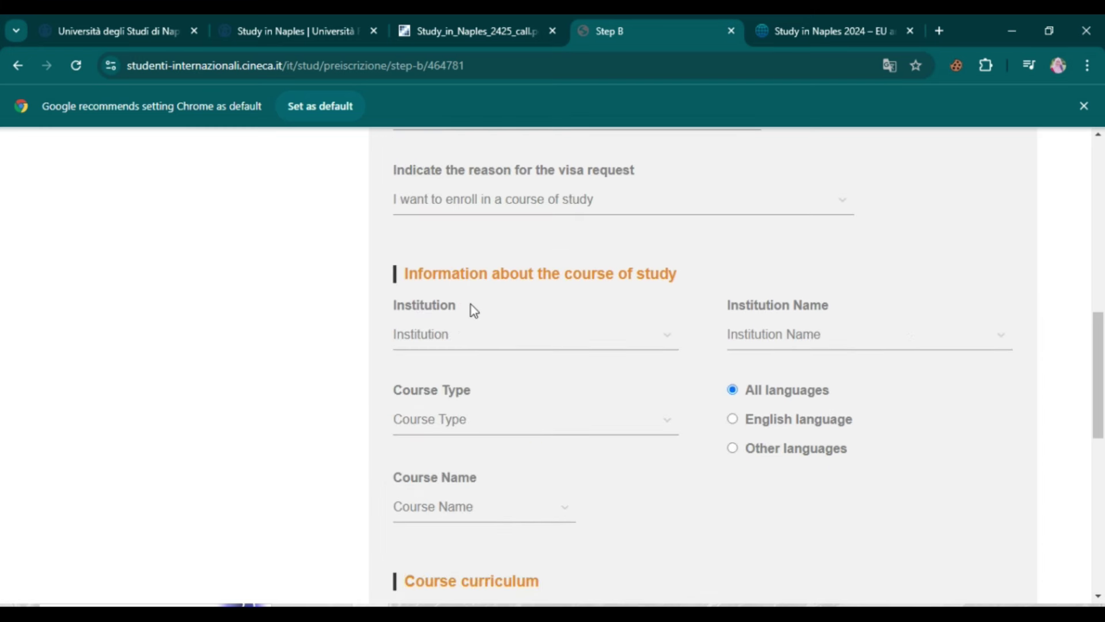
Set the institution type to University and pick University of Naples "Federico II" via 'nap'
scroll(585, 294, down, 2)
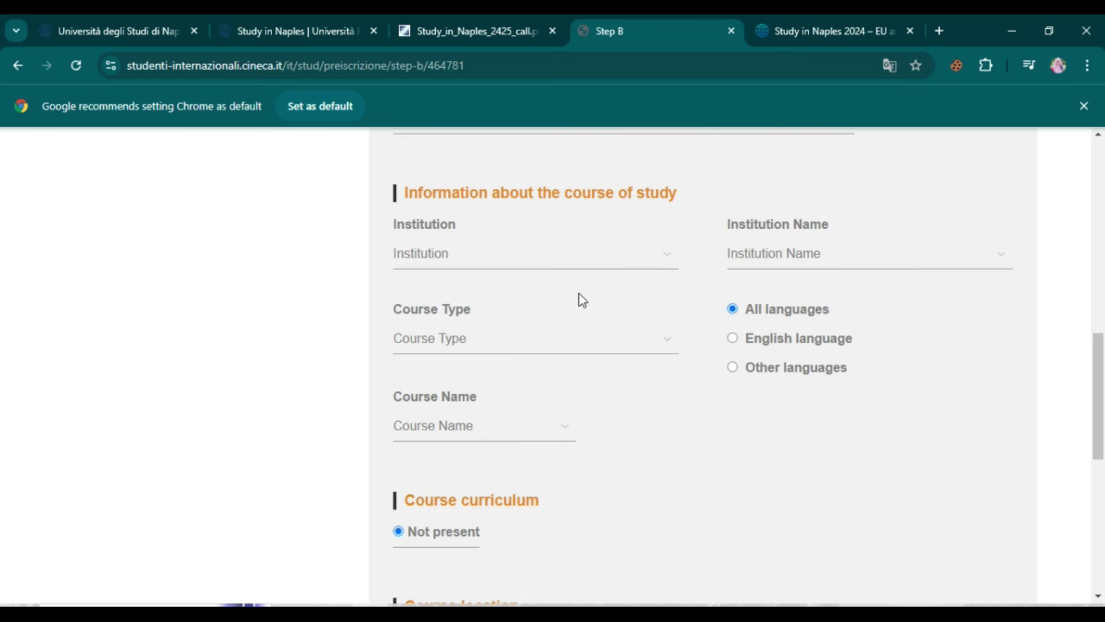
click(463, 266)
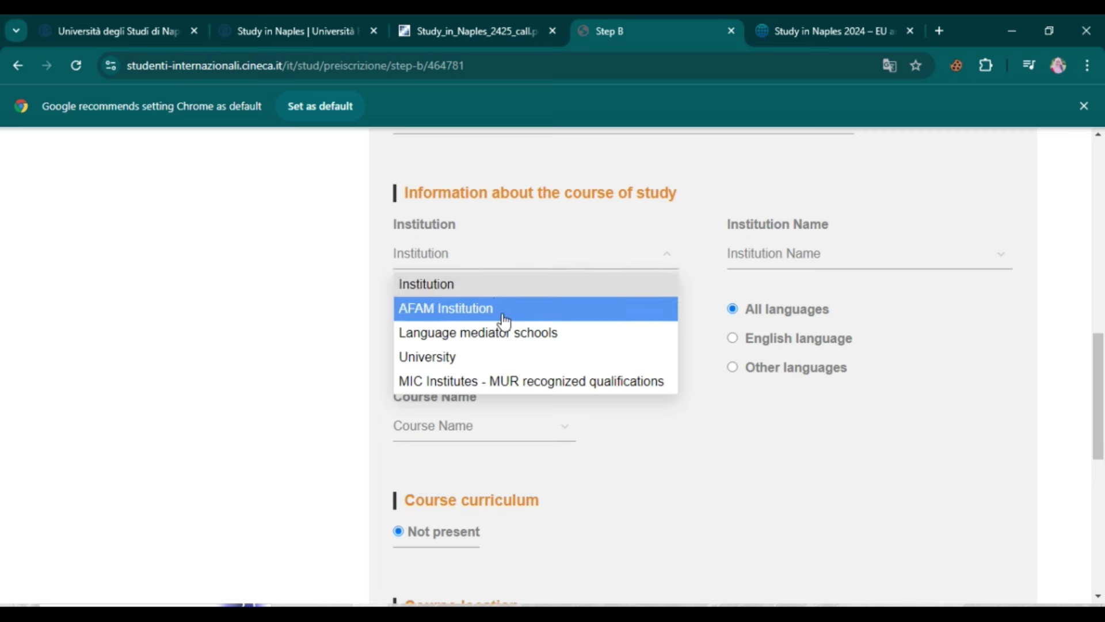
click(467, 360)
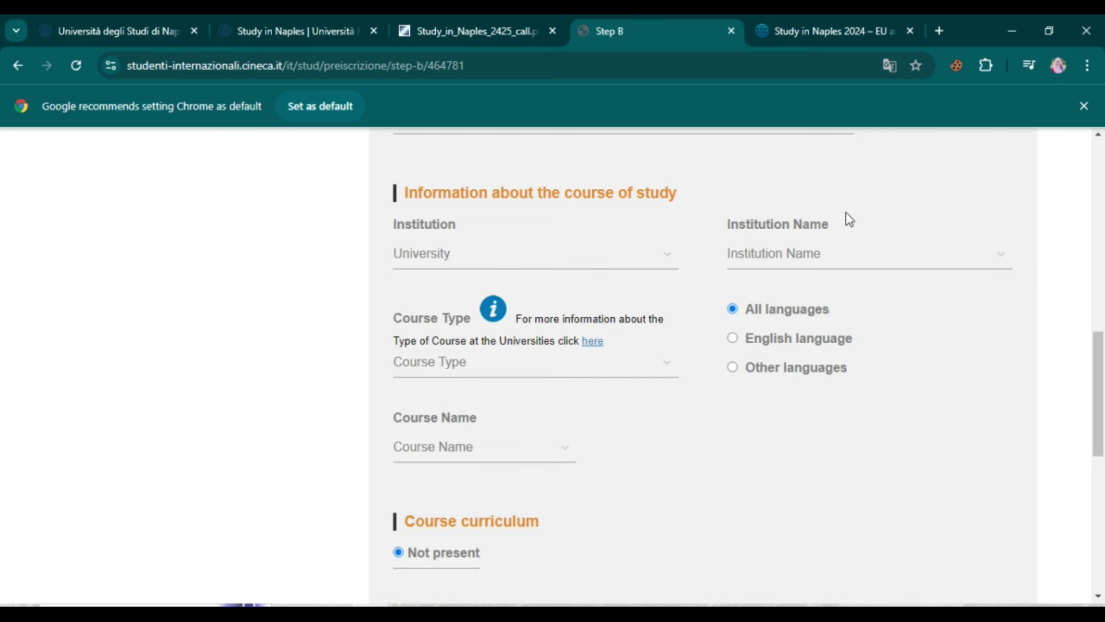
click(777, 264)
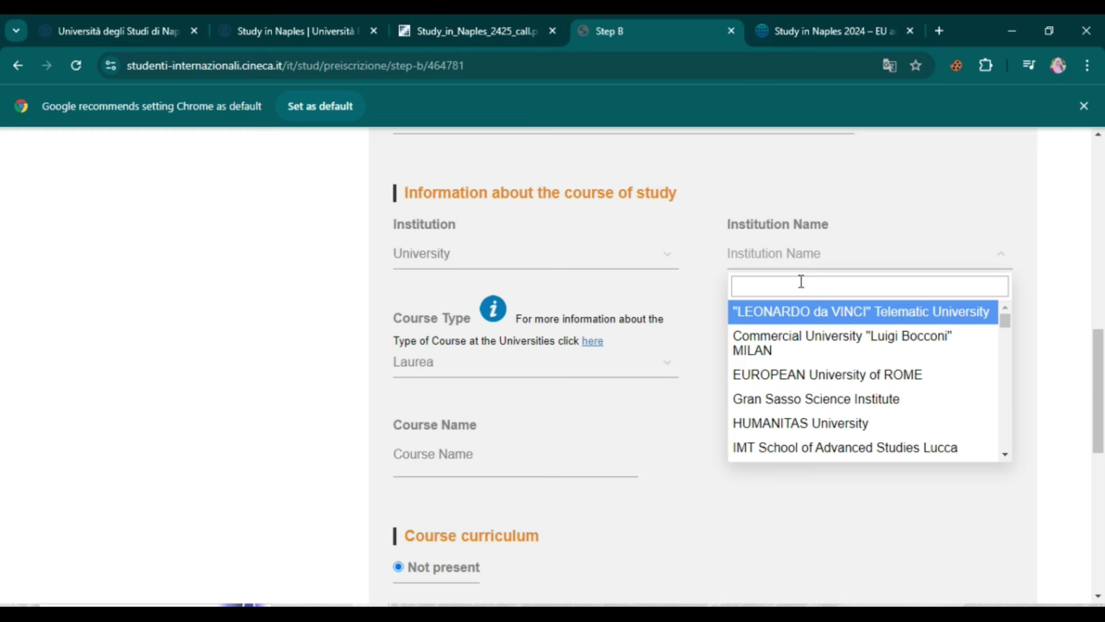
text(nap)
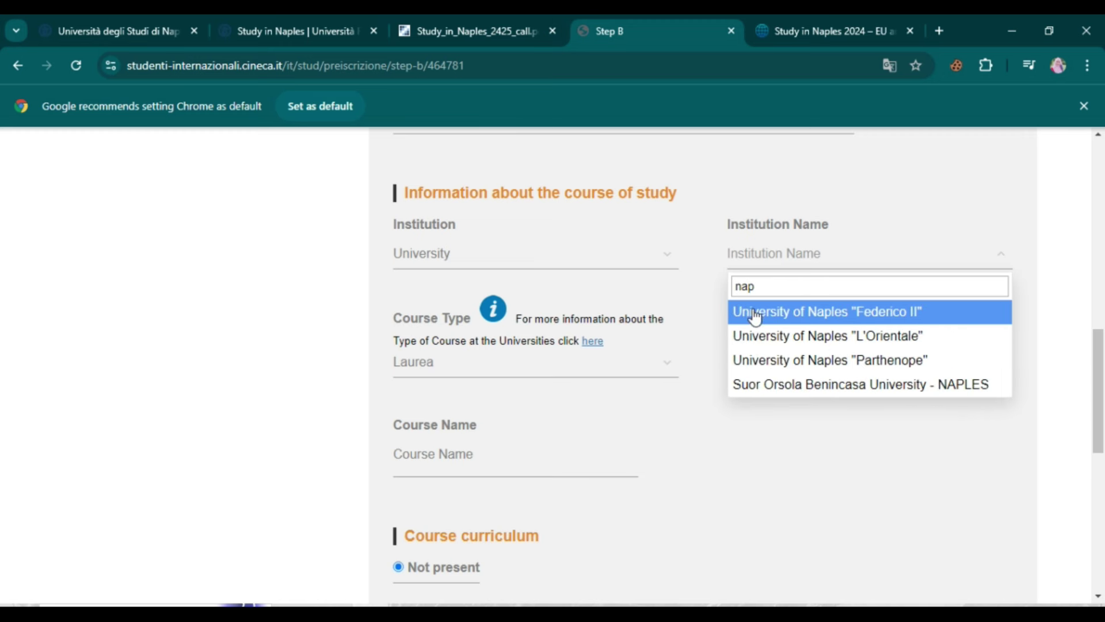
click(838, 324)
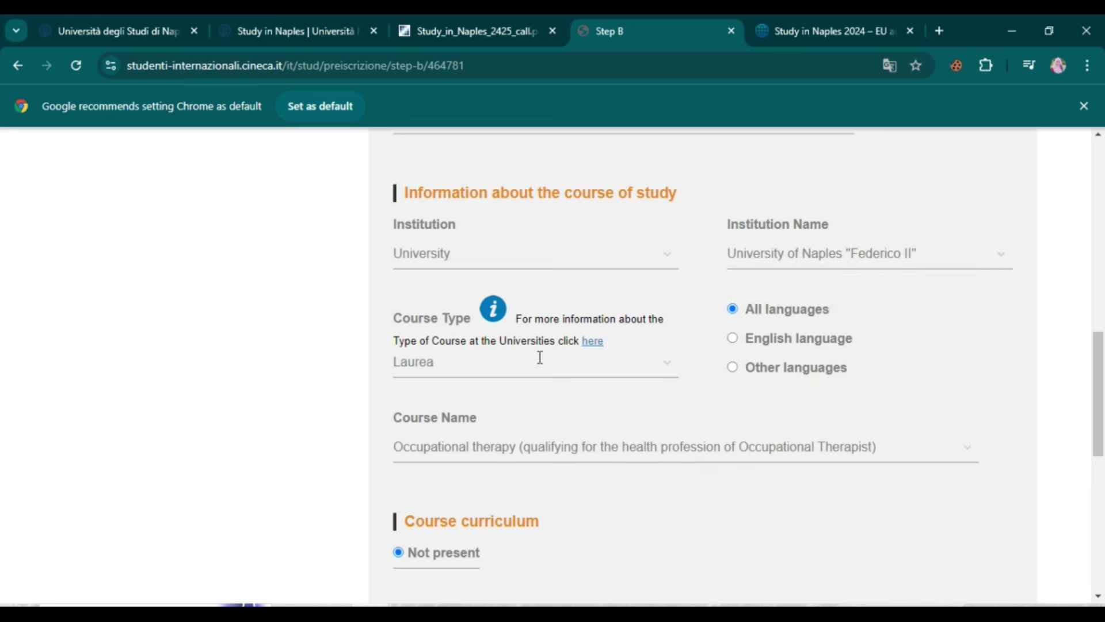
Set the course type to Master's Degree, browse course names, and check the call PDF
click(435, 371)
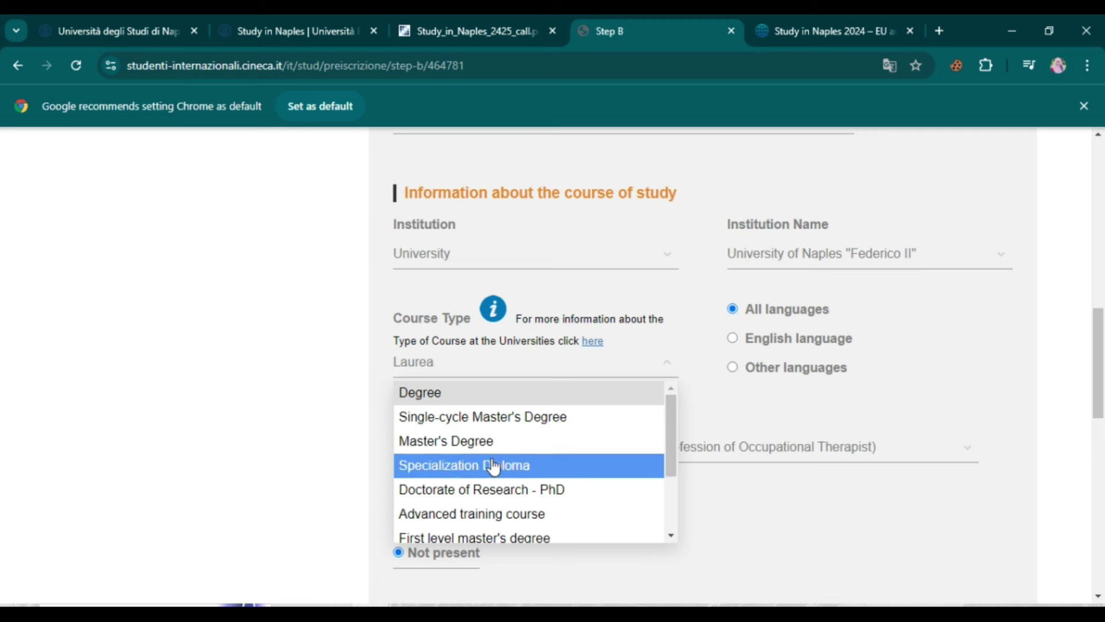
click(461, 442)
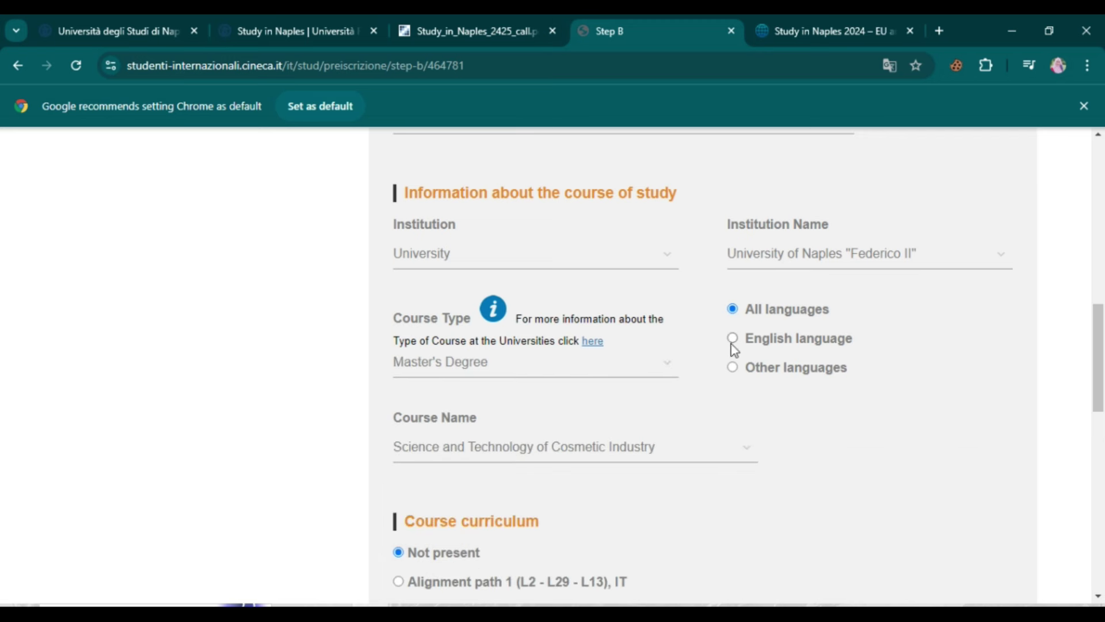
scroll(754, 257, down, 2)
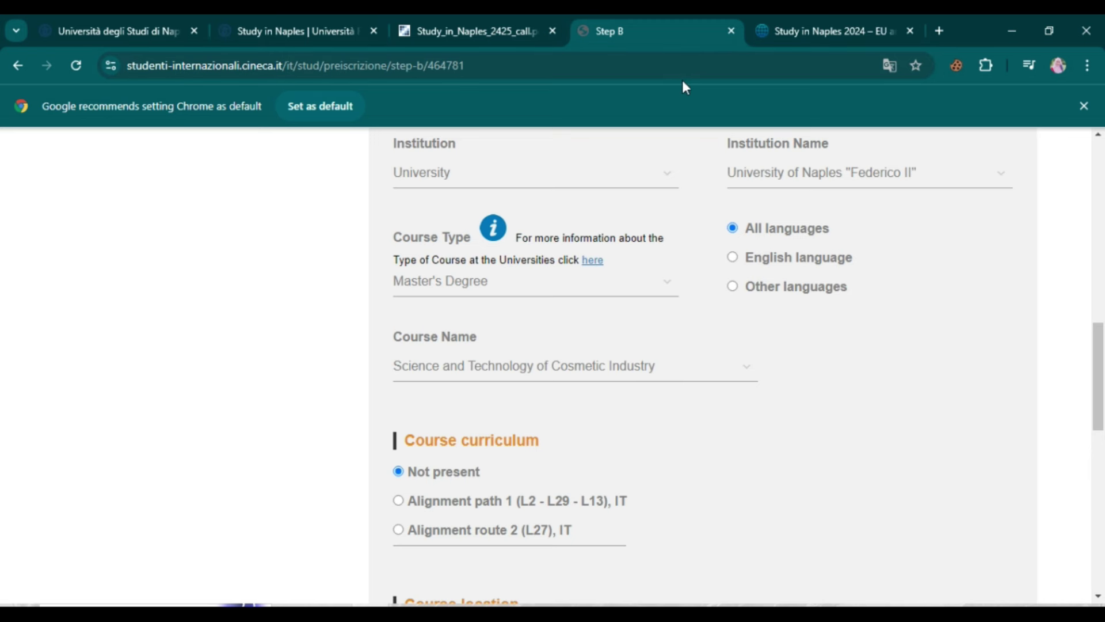
click(685, 367)
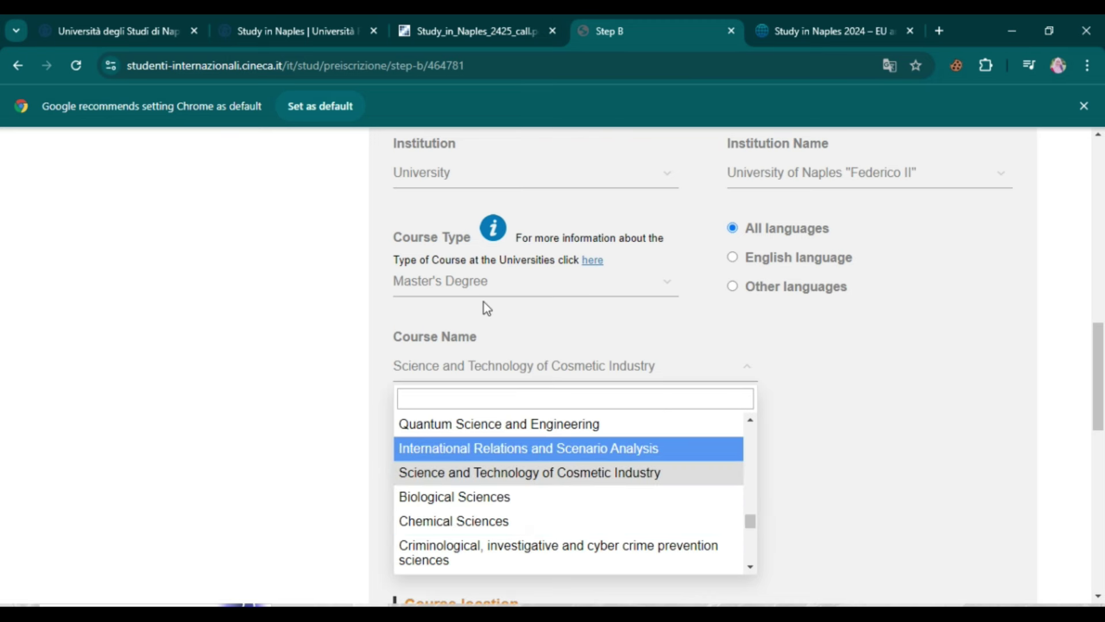
scroll(538, 477, down, 2)
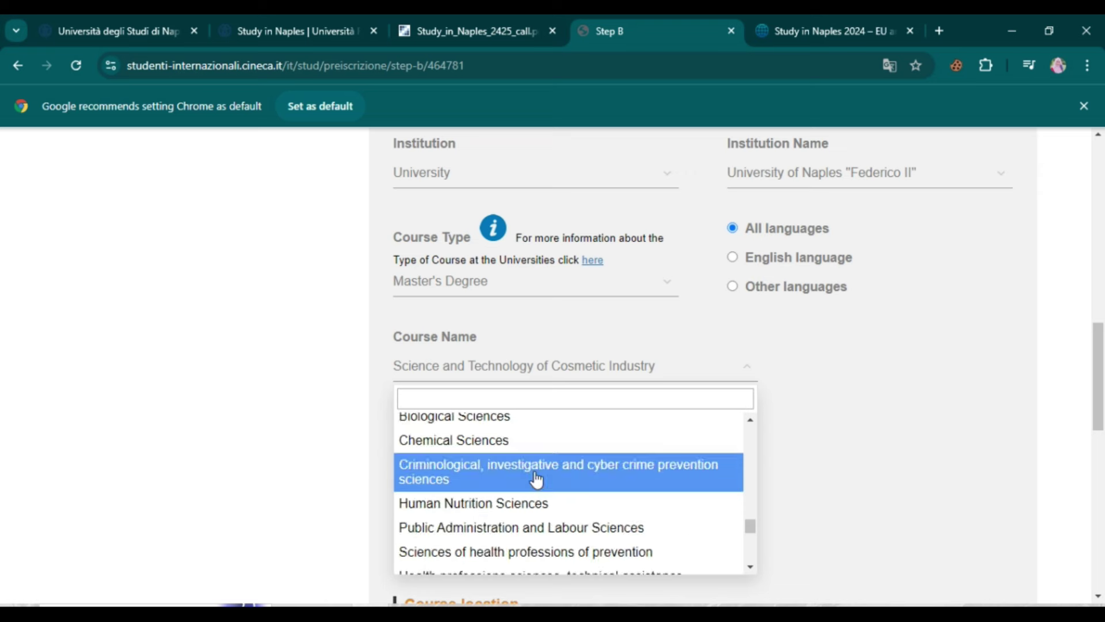
key(ctrl+shift+Tab)
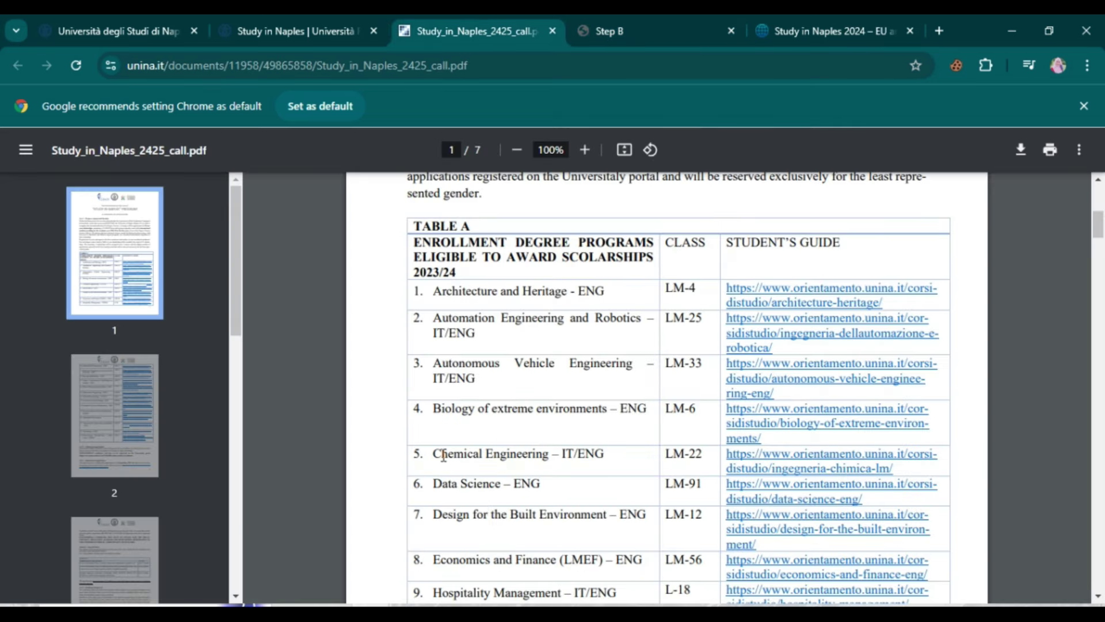
Choose Chemical Engineering from Table A as the course, with the PRODUCT ENGINEERING, EN curriculum
drag(438, 454, 574, 451)
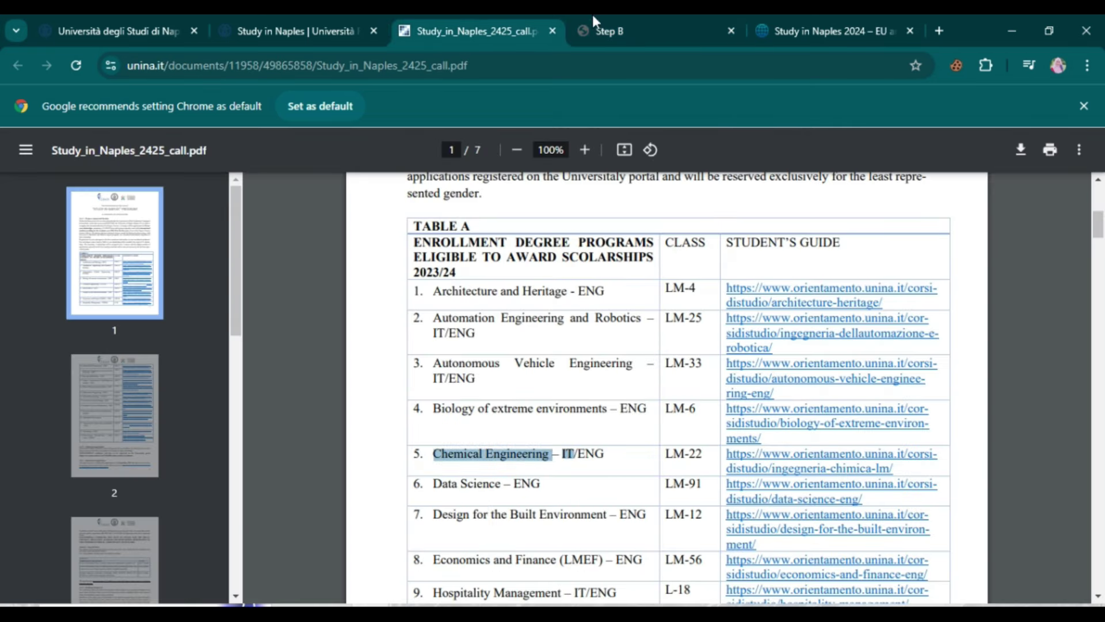
click(633, 29)
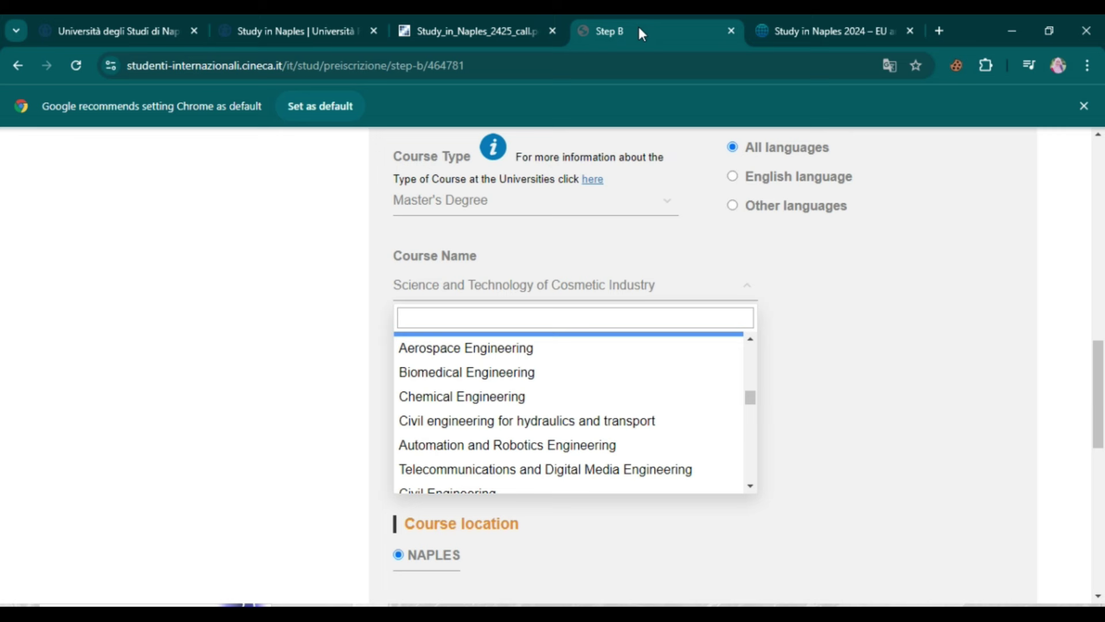
click(428, 397)
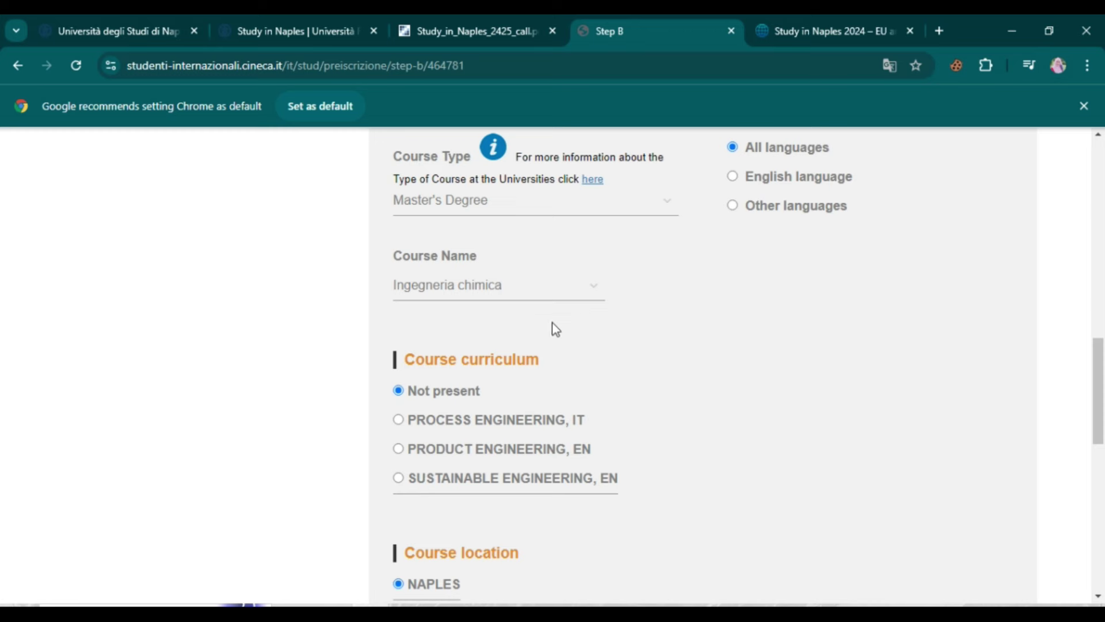
mouse_move(500, 165)
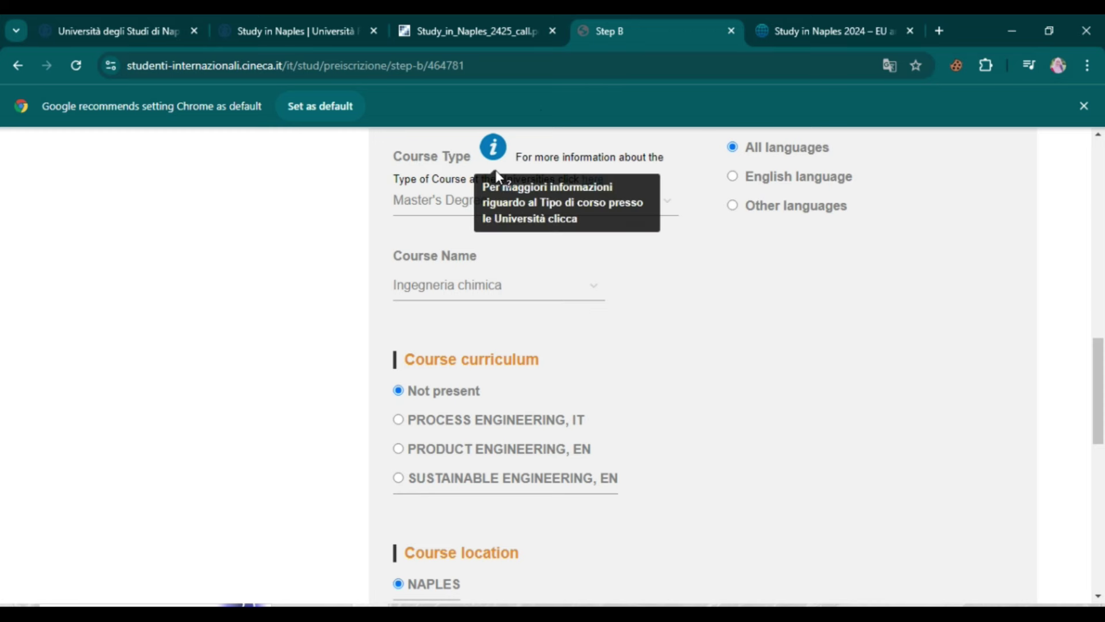
click(495, 30)
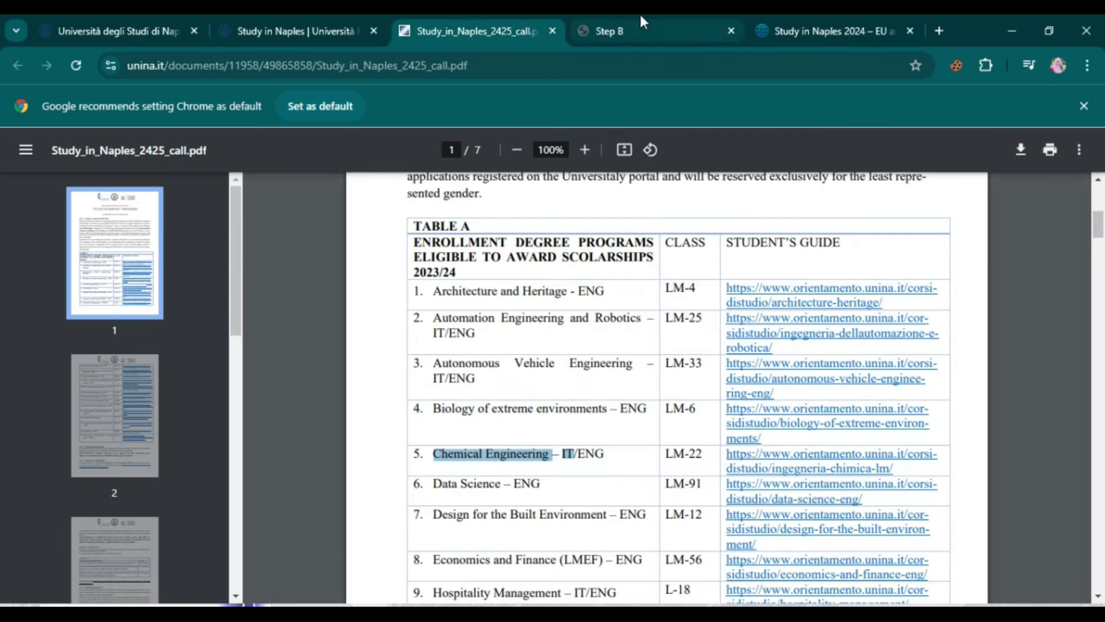
click(640, 23)
scroll(441, 305, down, 1)
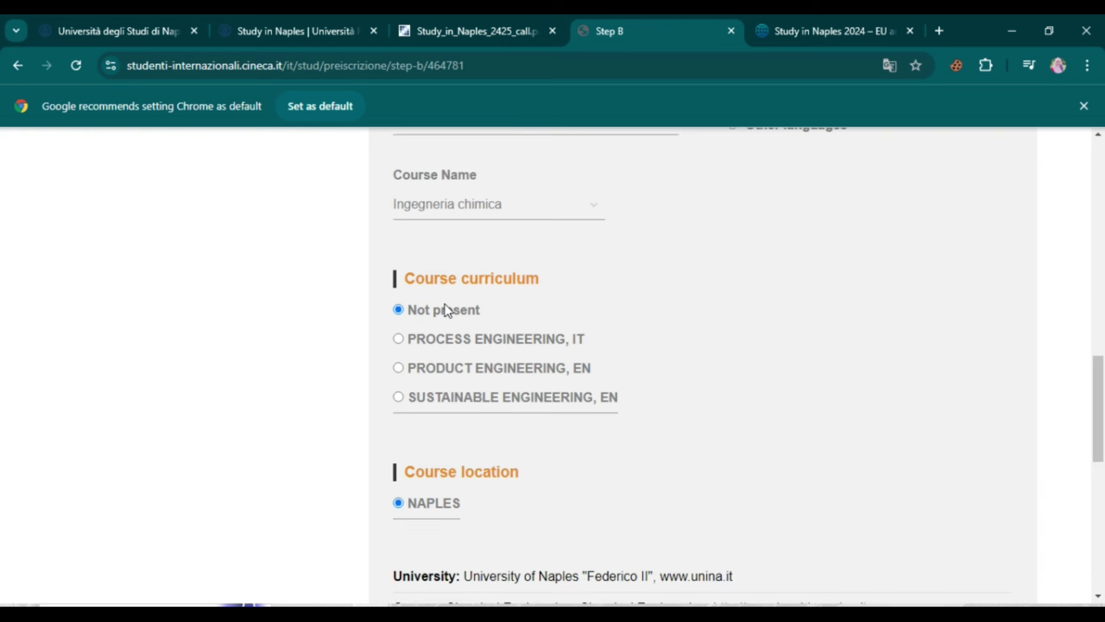
key(Down)
key(Down)
Review the course's language, Master's Degree type and 2-year duration, then proceed to Step C
scroll(492, 378, down, 1)
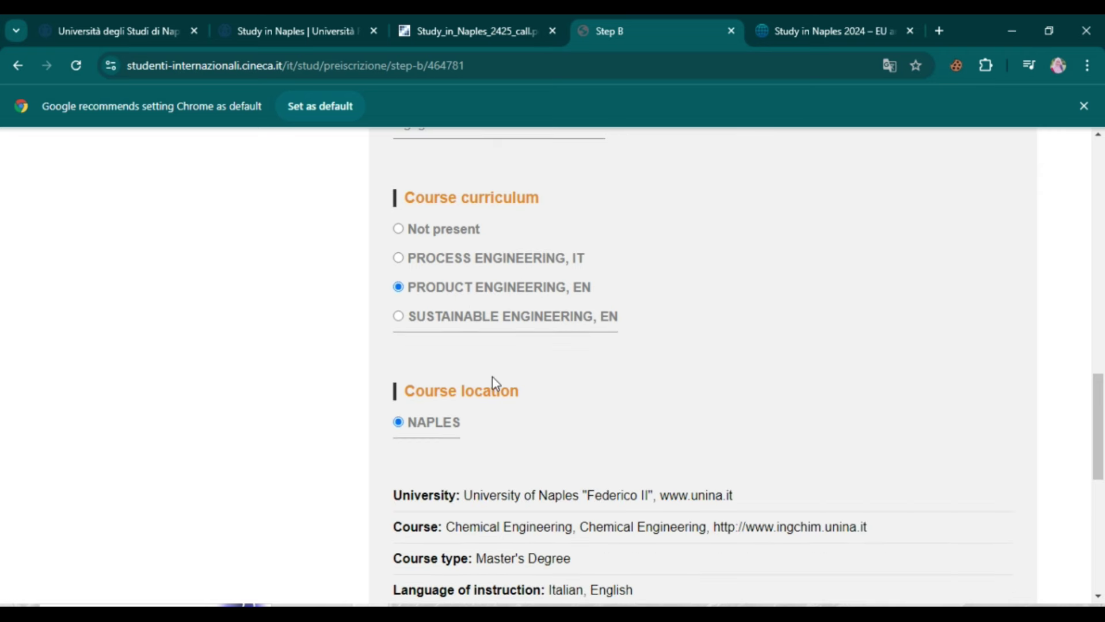
scroll(484, 379, down, 2)
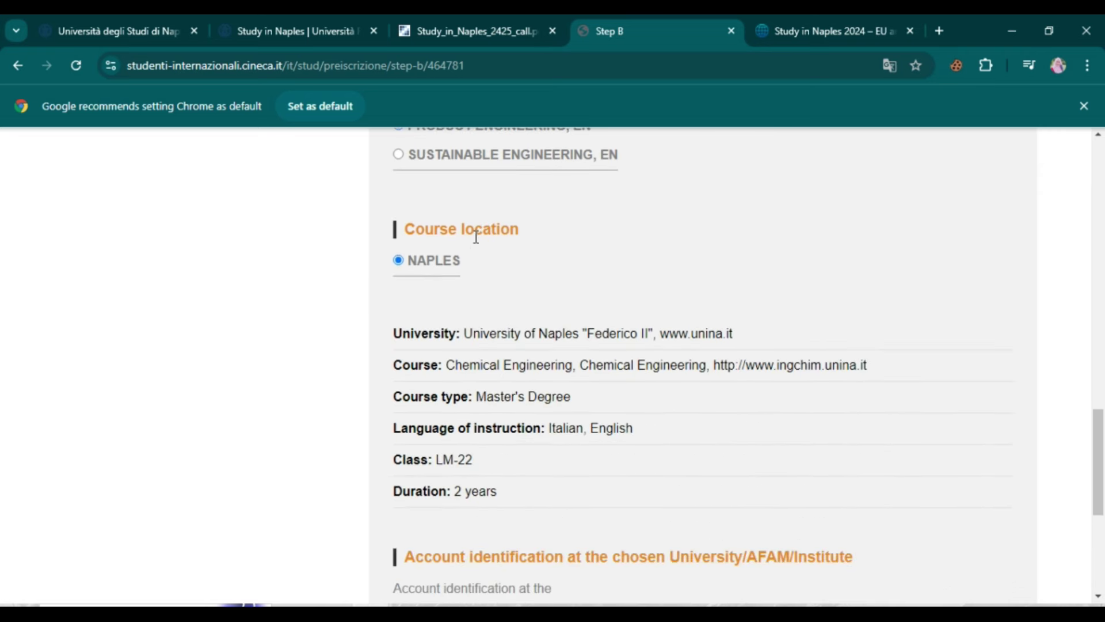
scroll(602, 312, down, 1)
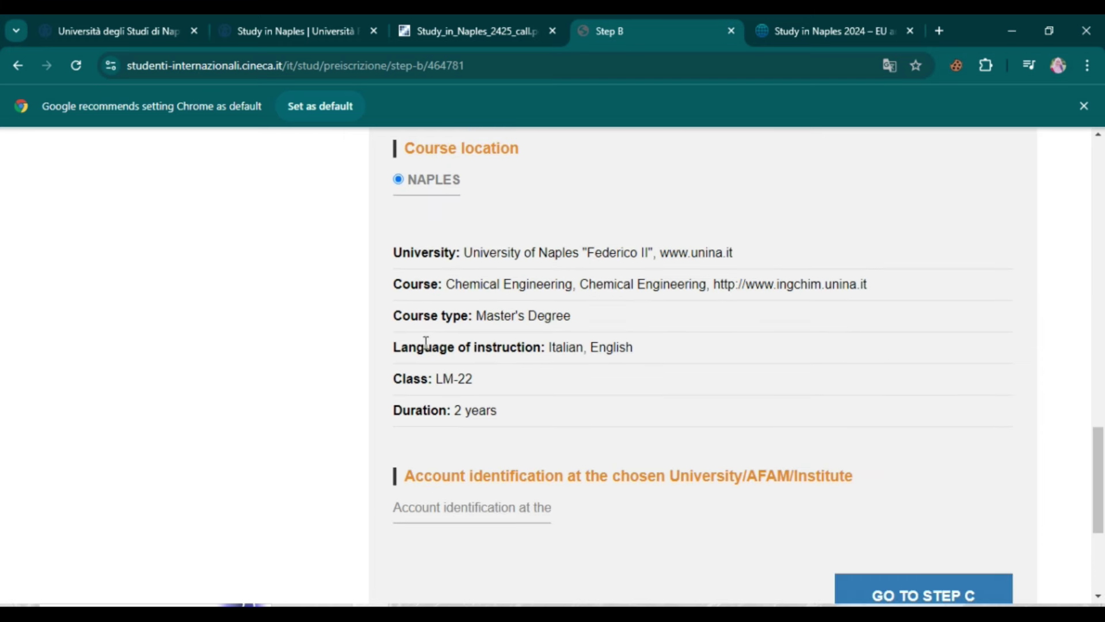
drag(407, 343, 644, 353)
drag(468, 315, 600, 329)
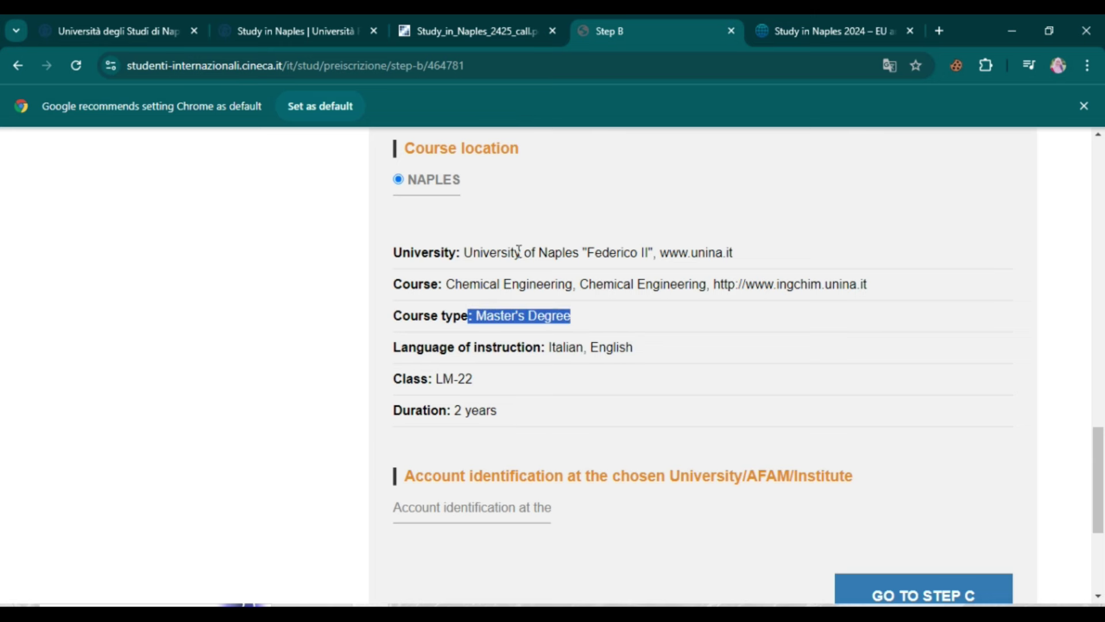
scroll(632, 332, down, 2)
drag(449, 330, 498, 331)
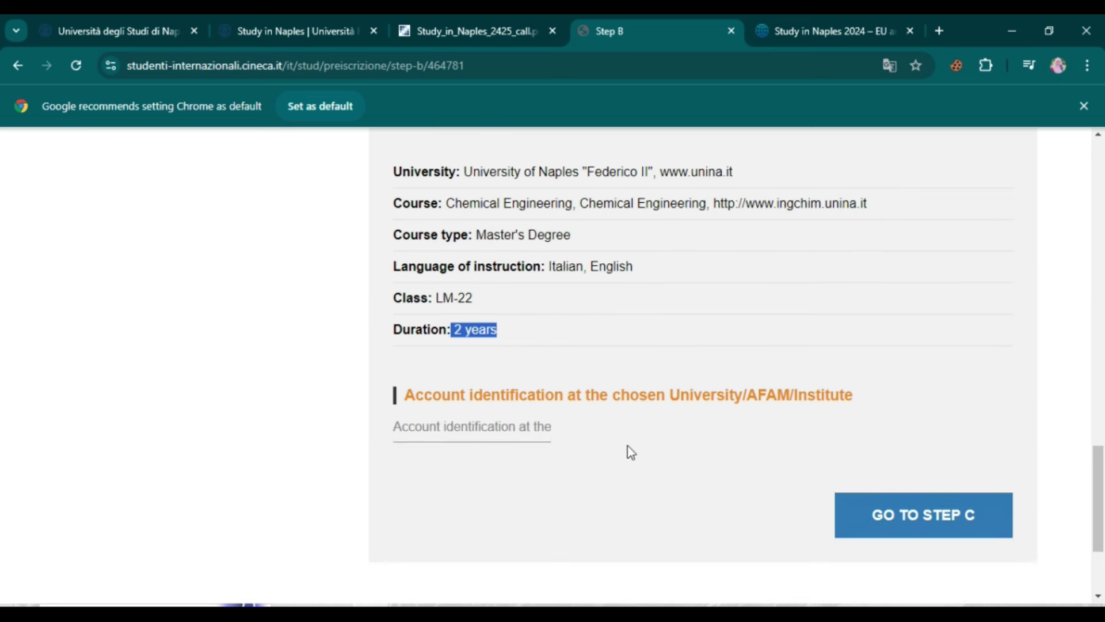
drag(414, 395, 731, 400)
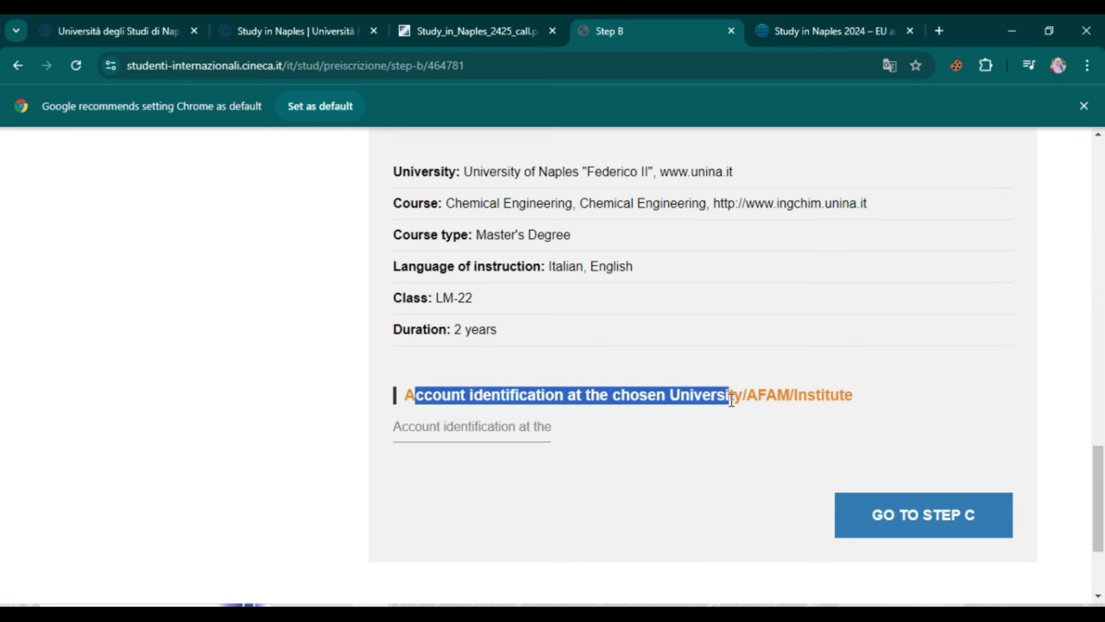
click(696, 443)
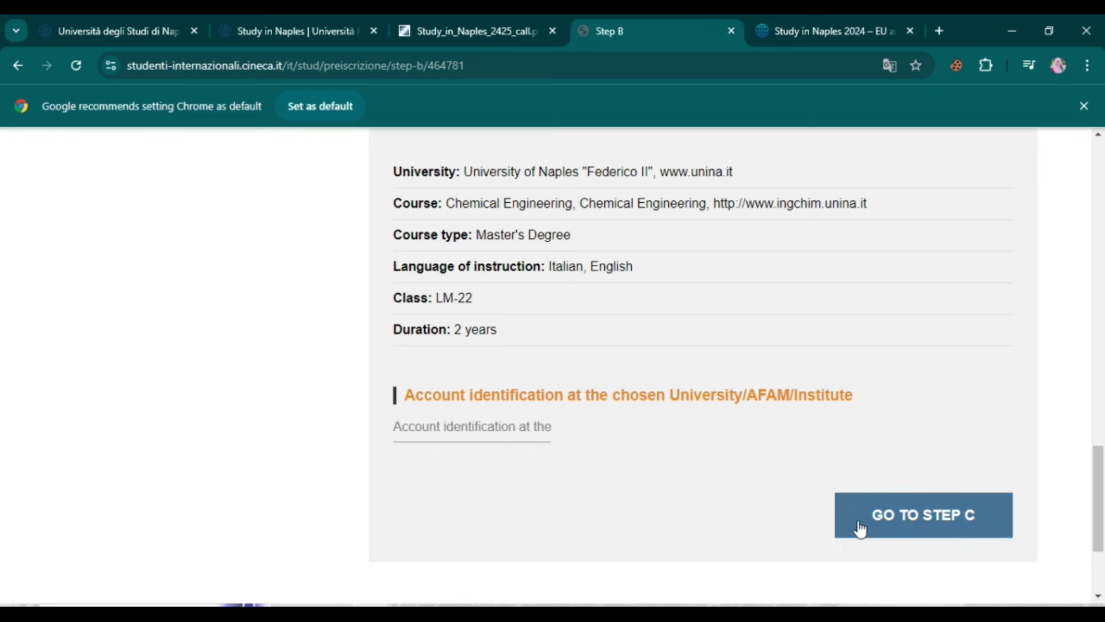
click(883, 530)
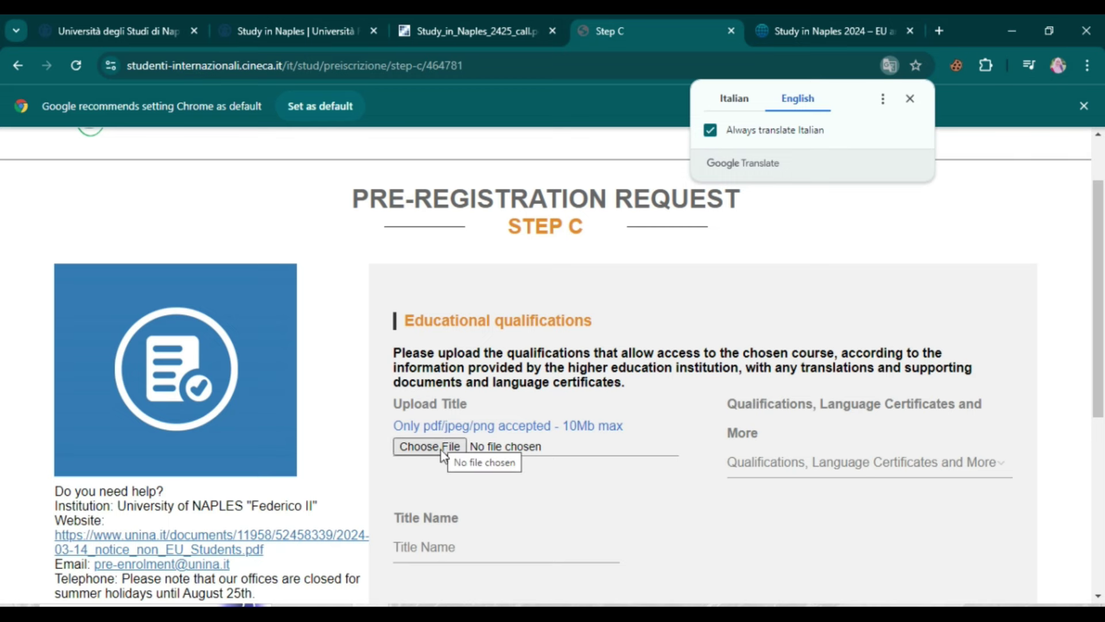
Upload Degree.pdf as a Final diploma titled Degree of Bachelor
click(441, 448)
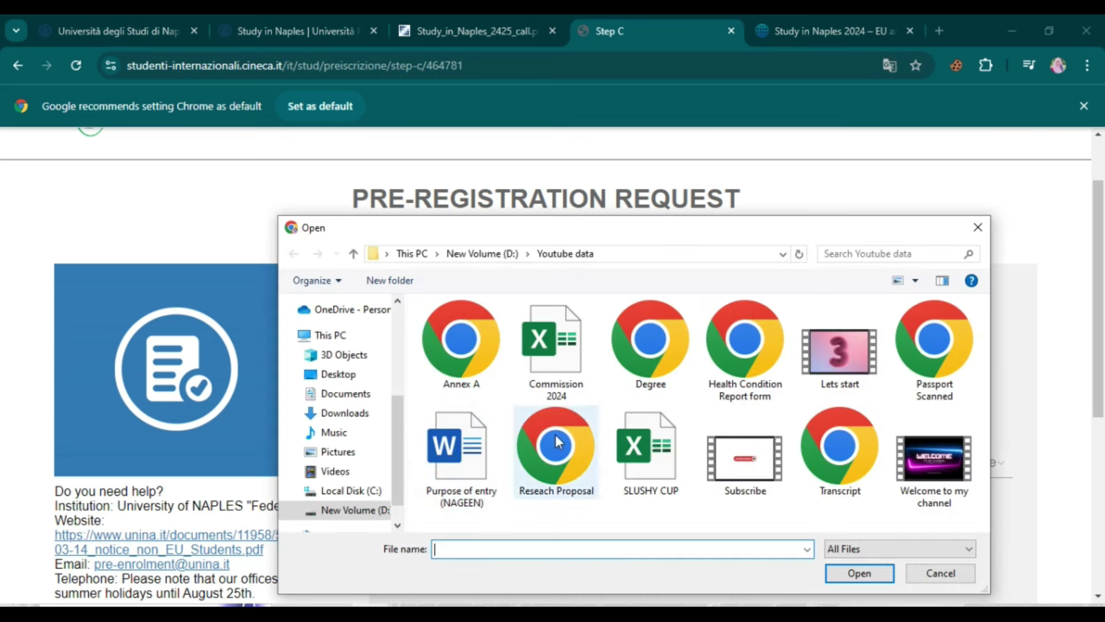
click(612, 354)
click(859, 573)
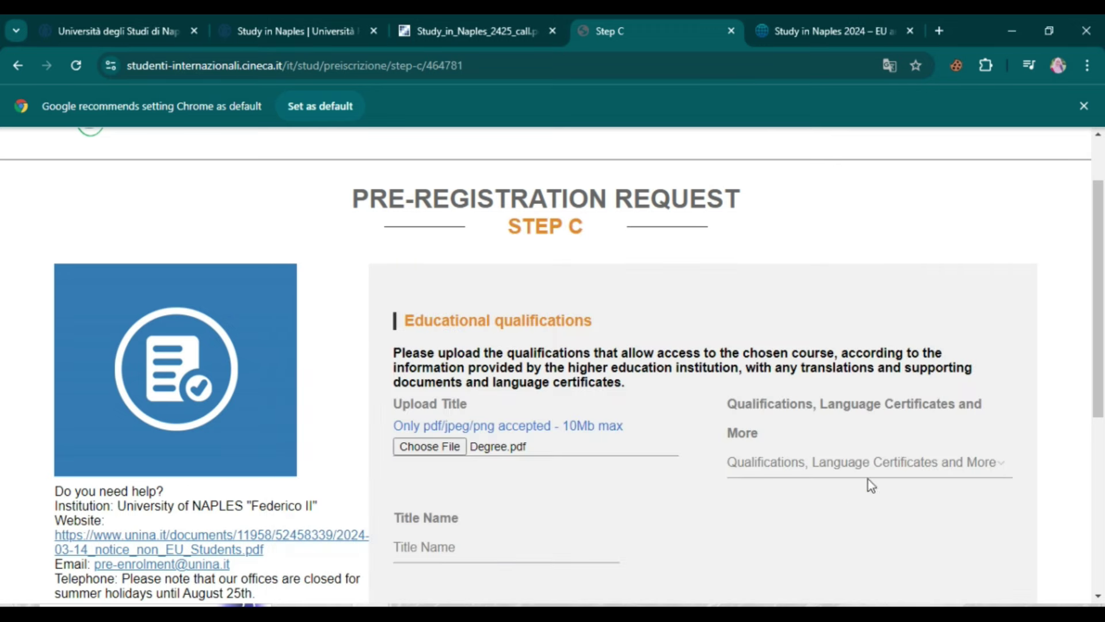
click(789, 460)
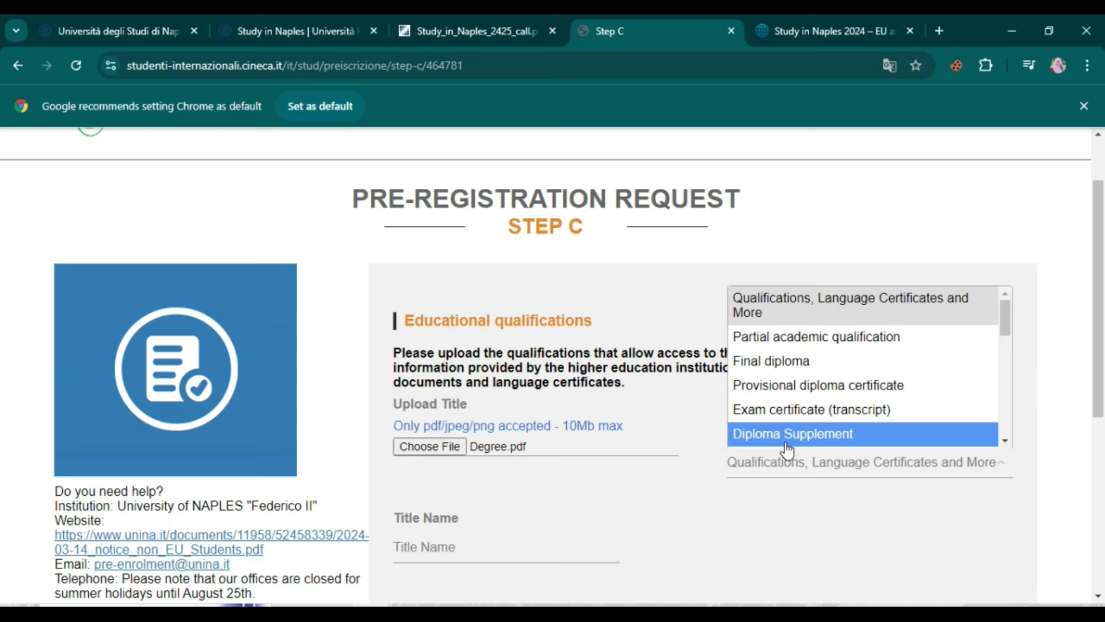
click(781, 363)
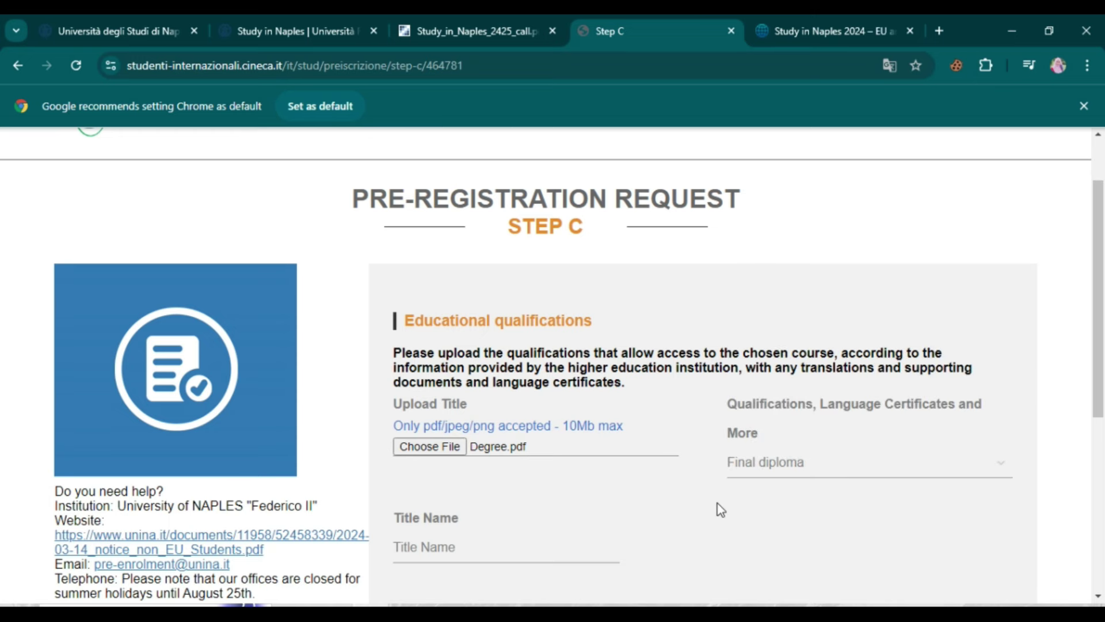
scroll(719, 509, down, 3)
click(475, 386)
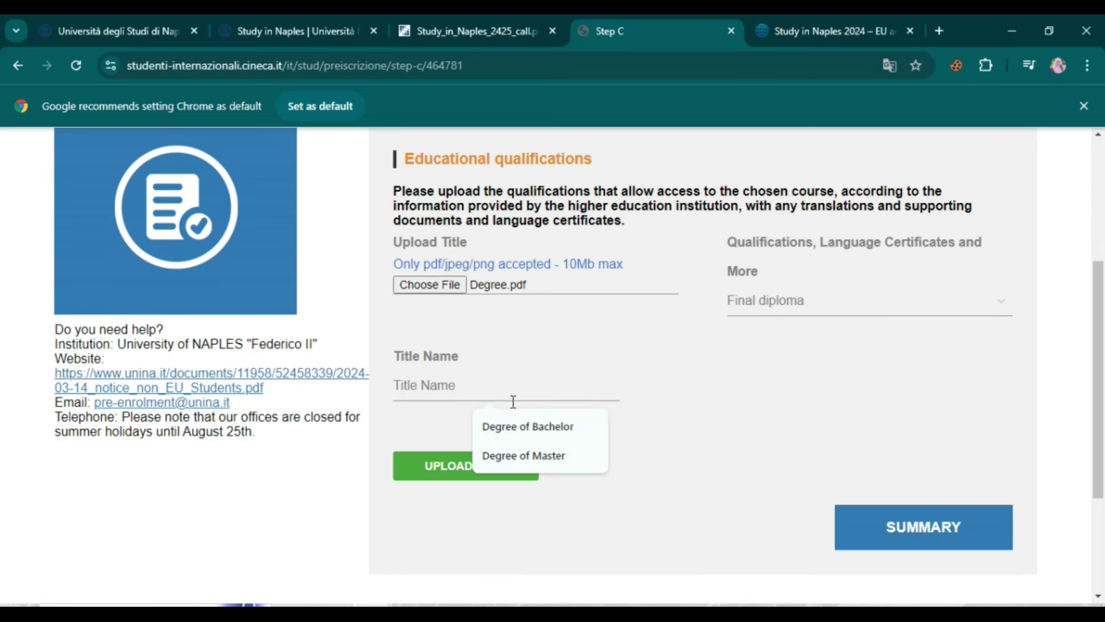
click(526, 429)
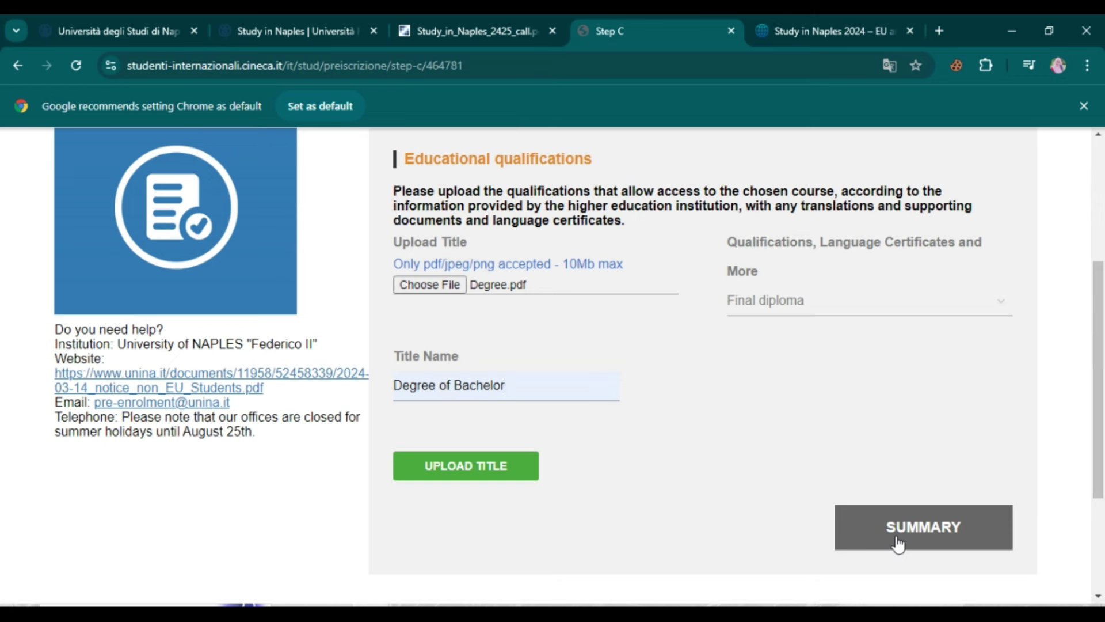
Open the pre-registration Summary and scroll down to the final declarations
click(897, 543)
scroll(1026, 362, down, 10)
scroll(1008, 354, down, 20)
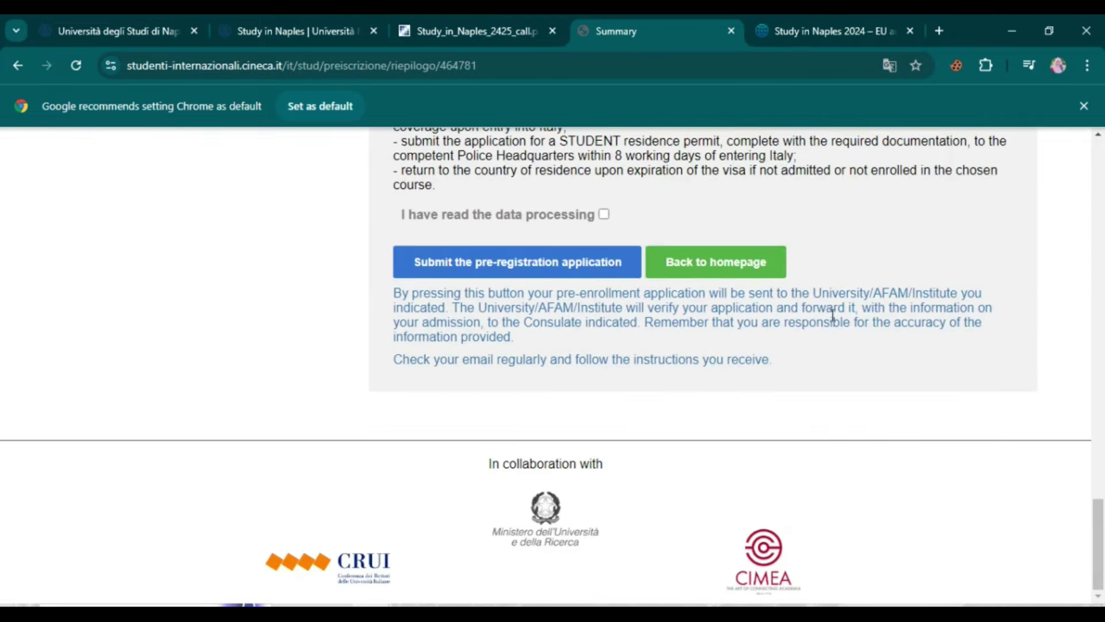
Tick the 'I have read the data processing' declaration to proceed to Federico II's Study in Naples page
click(603, 214)
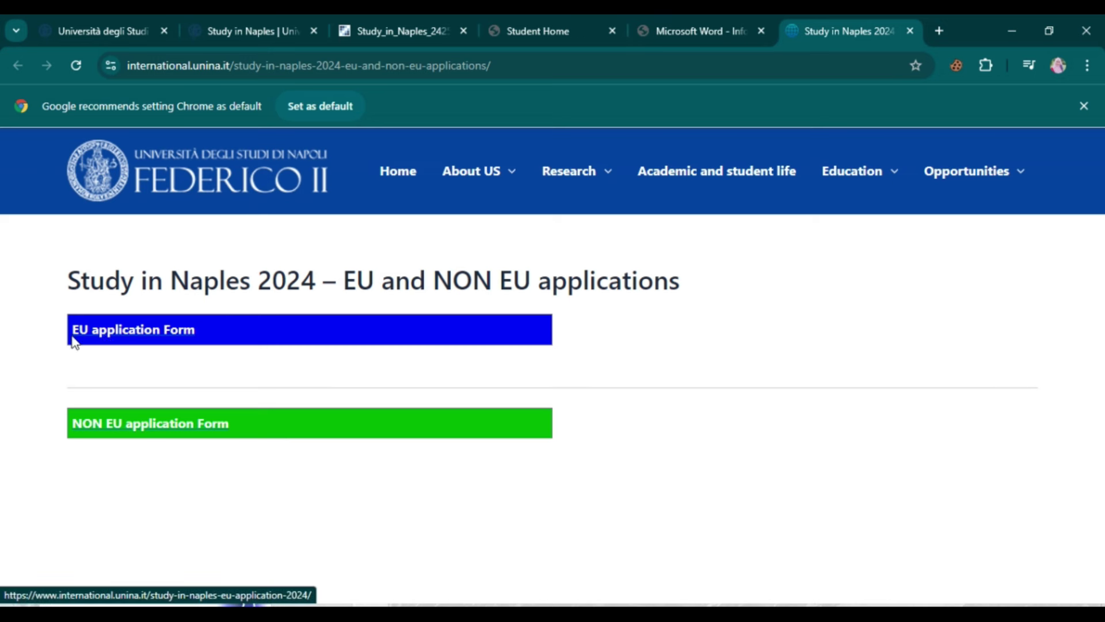
Open the NON EU application form, autofill name, surname and e-mail, and enter age 25
click(181, 432)
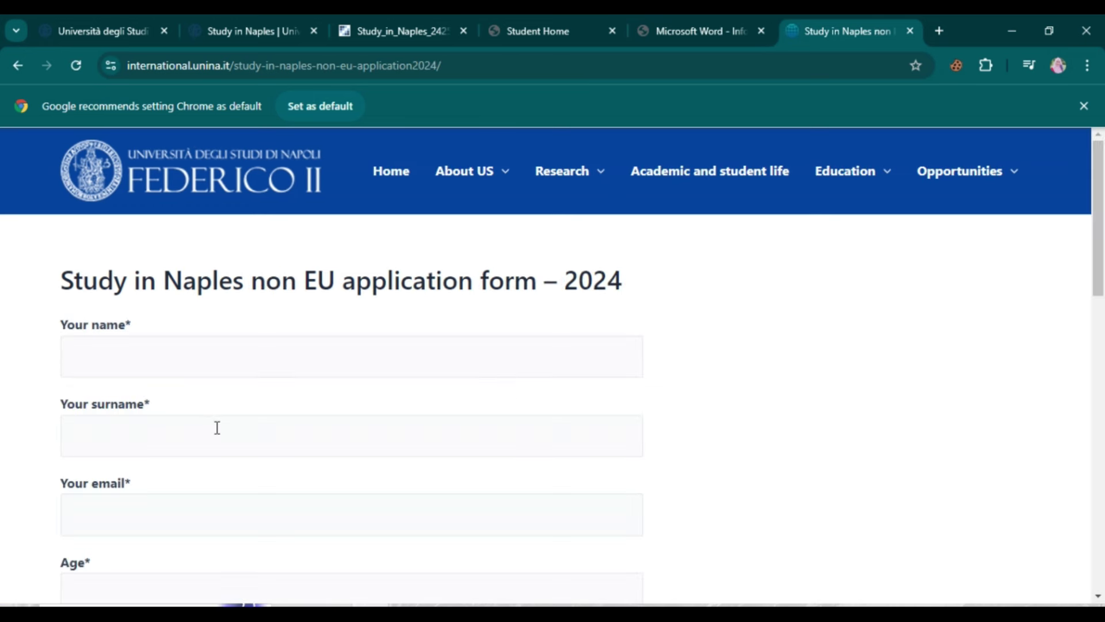
click(91, 357)
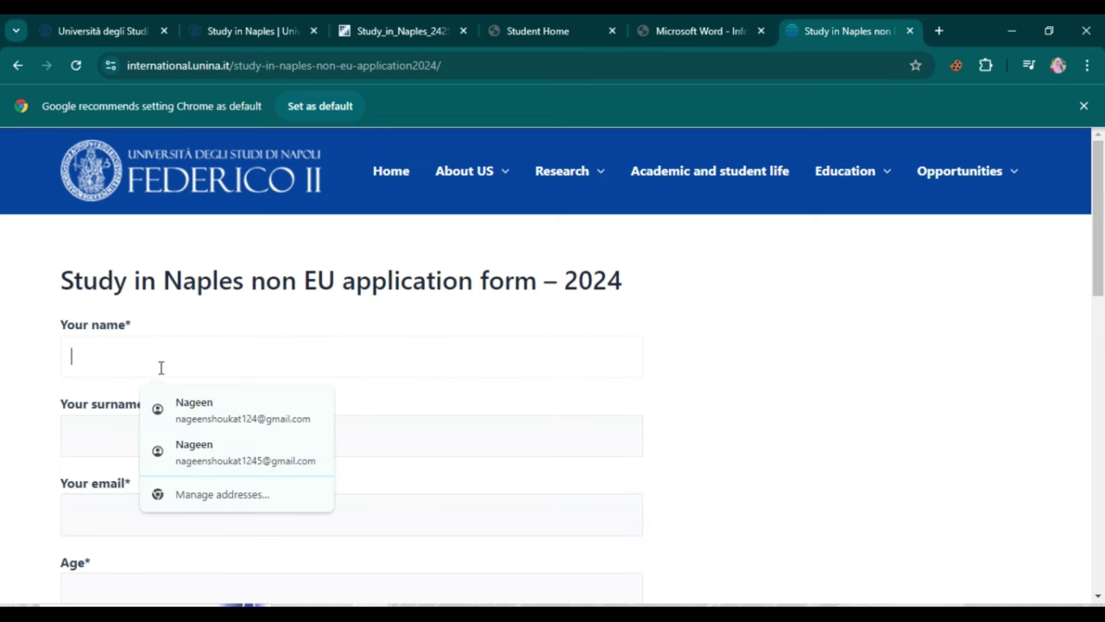
click(202, 410)
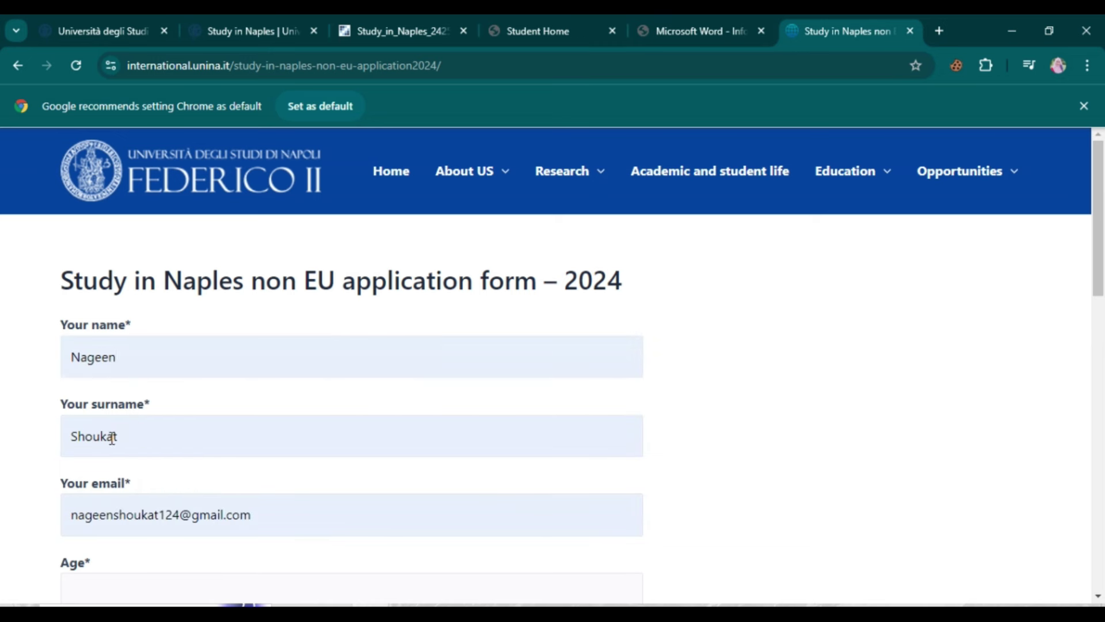
scroll(187, 518, down, 1)
scroll(118, 481, down, 1)
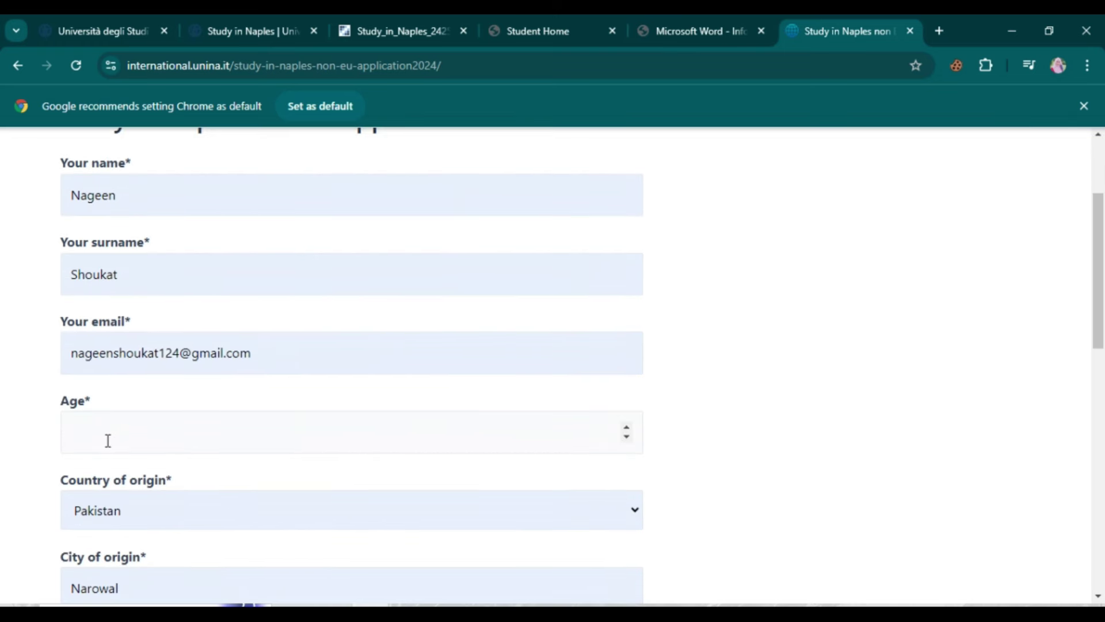
click(136, 420)
text(25)
Set gender Female, qualification Bachelor's Degree and course Chemical Engineering - IT/ENG
scroll(167, 340, down, 2)
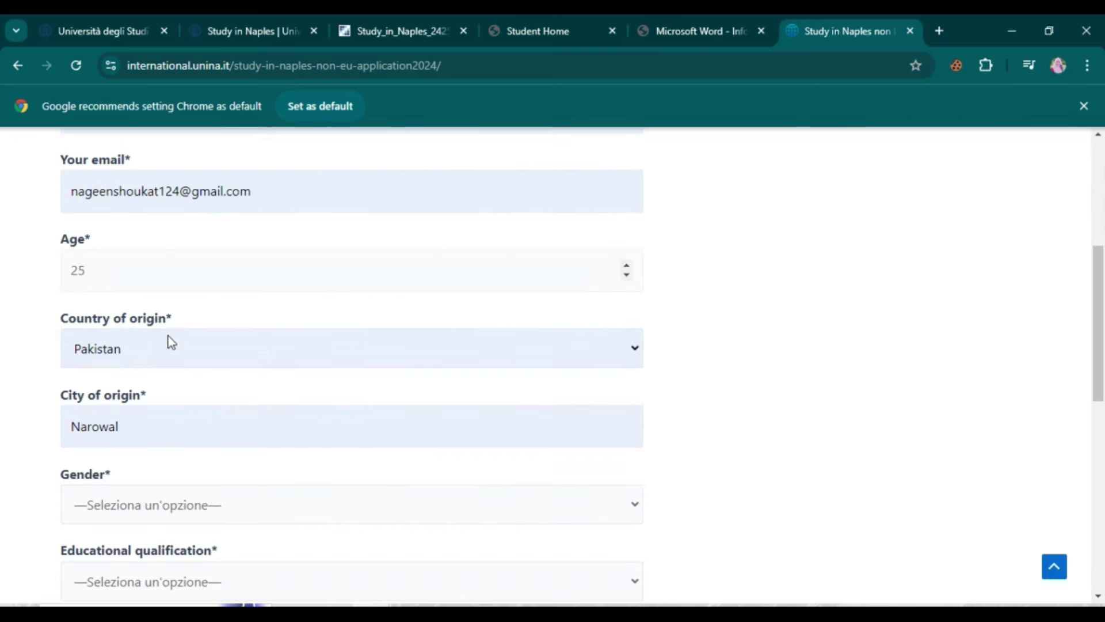
scroll(165, 357, down, 2)
scroll(190, 288, down, 2)
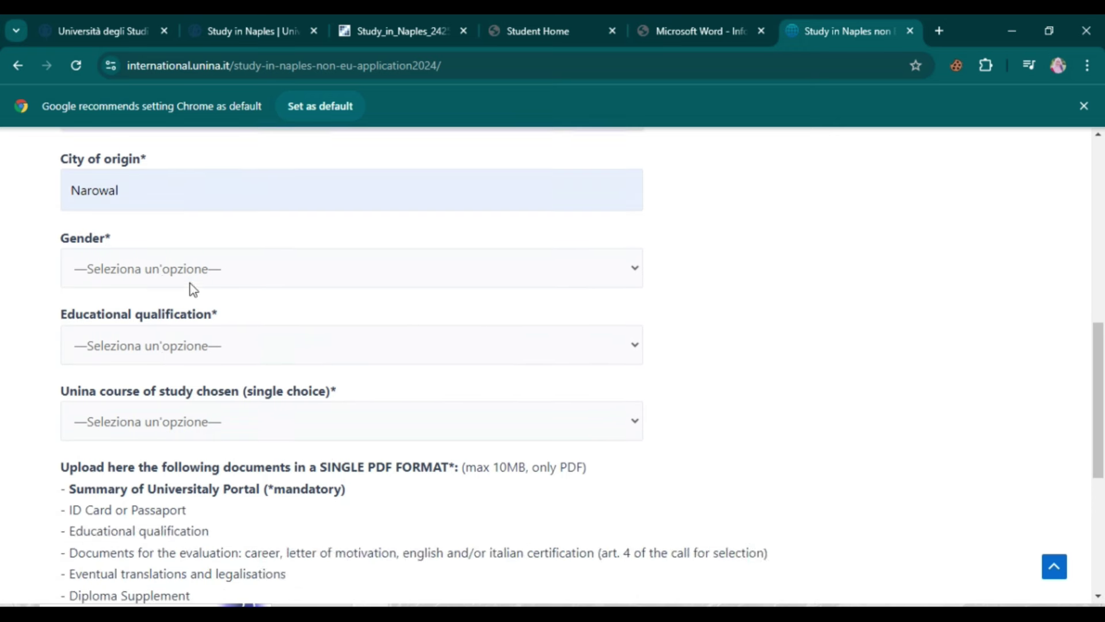
click(151, 190)
click(116, 245)
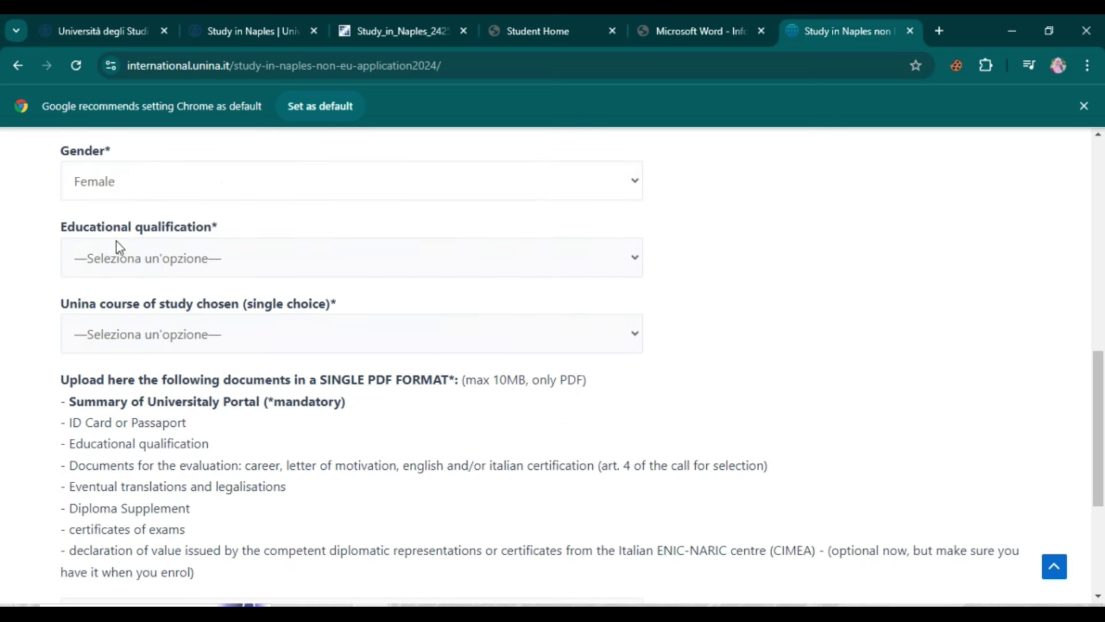
click(82, 259)
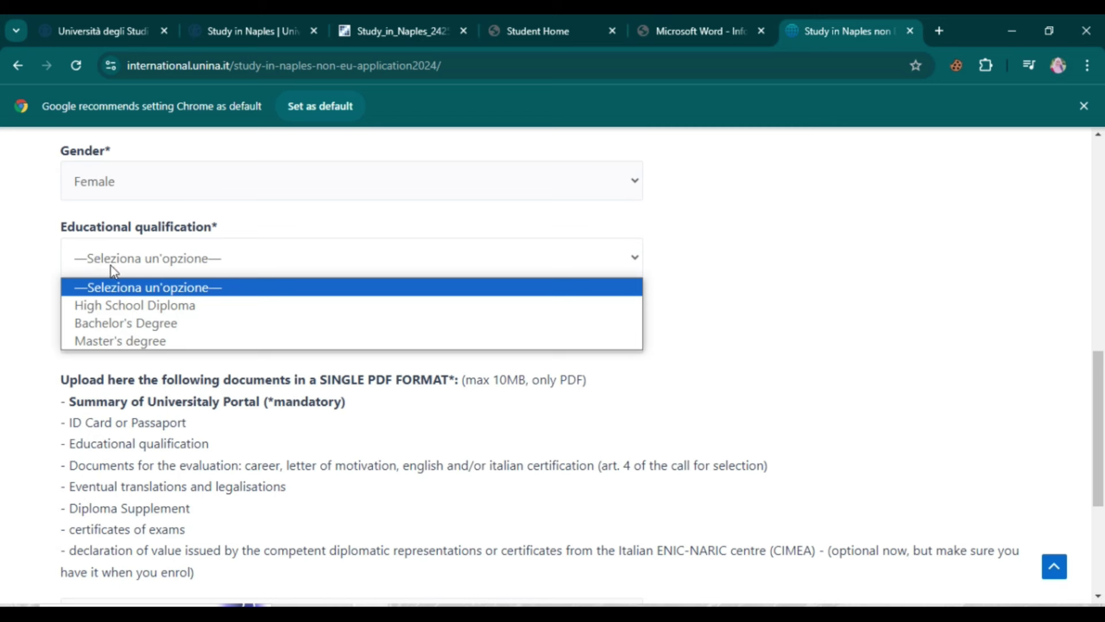
click(147, 326)
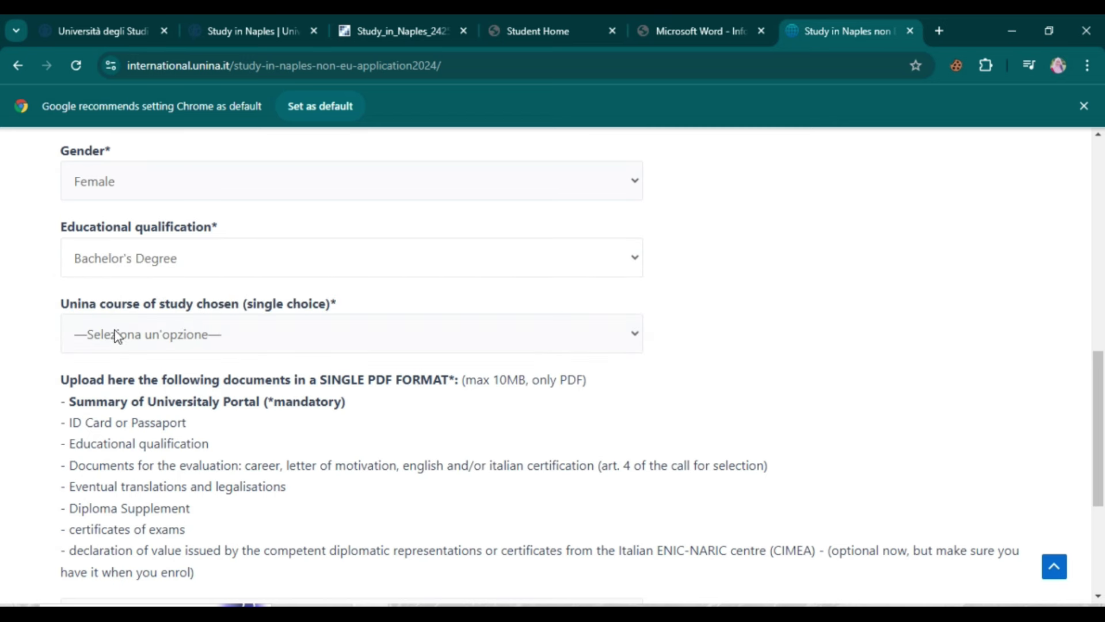
click(188, 335)
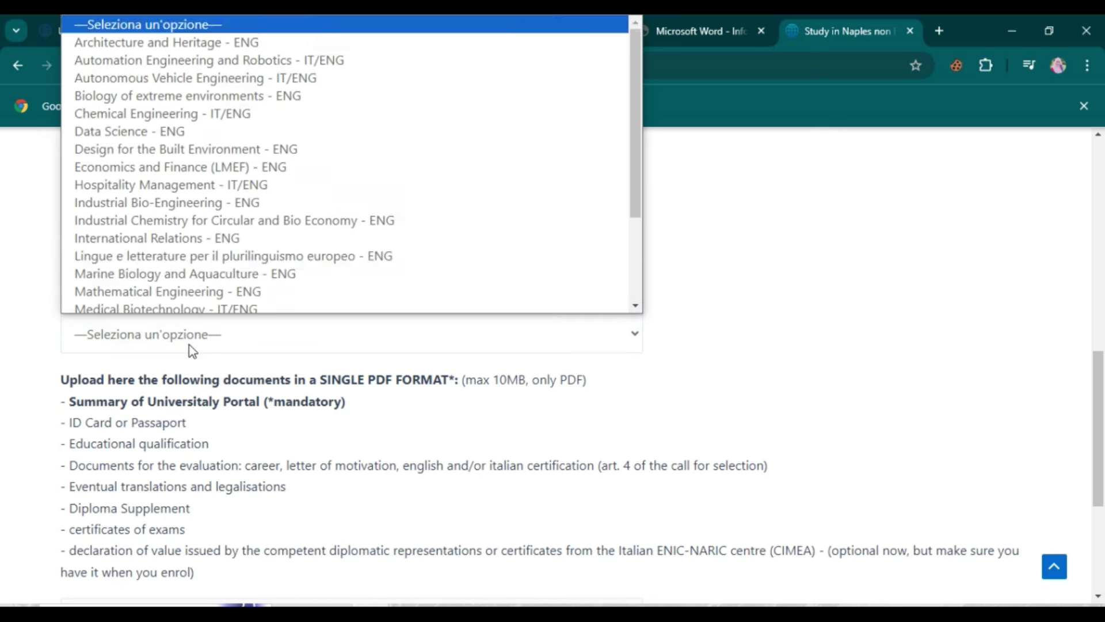
click(144, 109)
scroll(288, 326, down, 3)
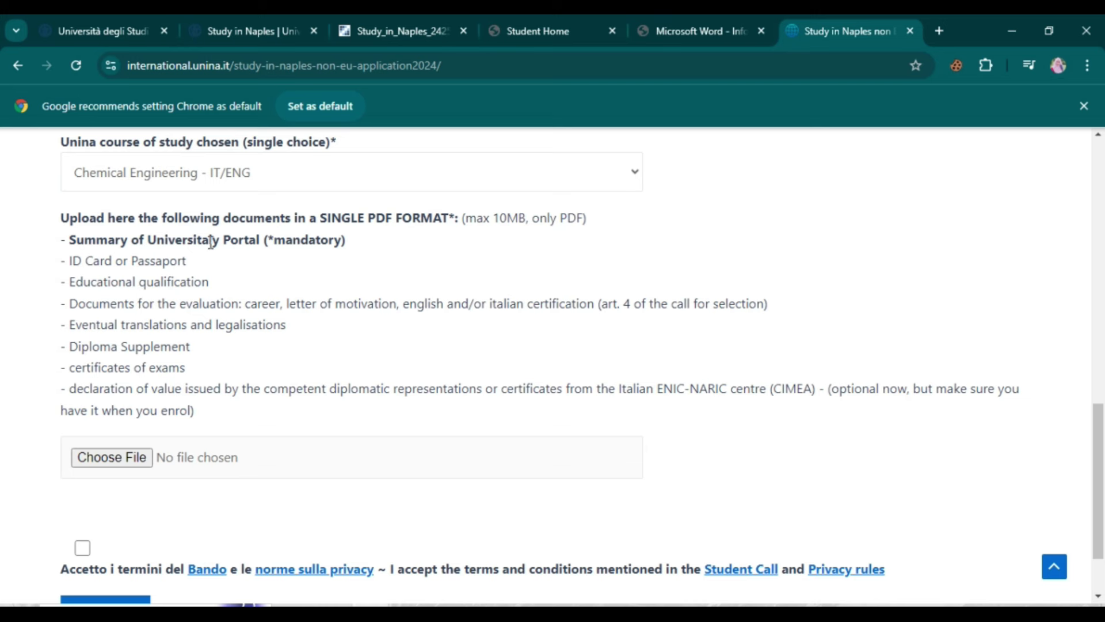
drag(70, 240, 264, 247)
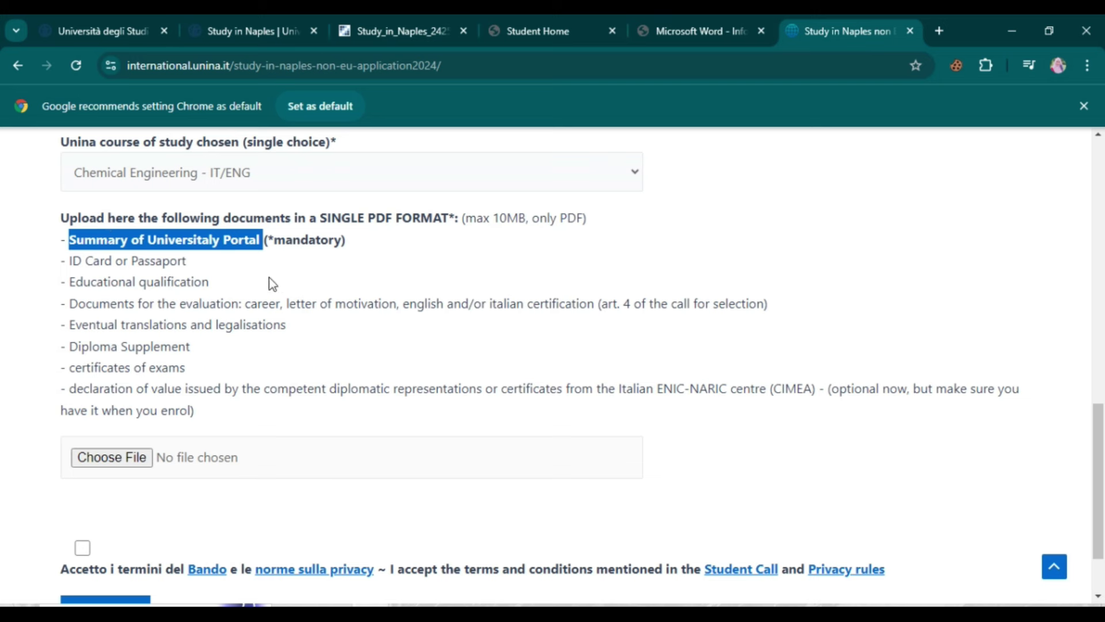
drag(80, 263, 183, 262)
drag(69, 280, 211, 282)
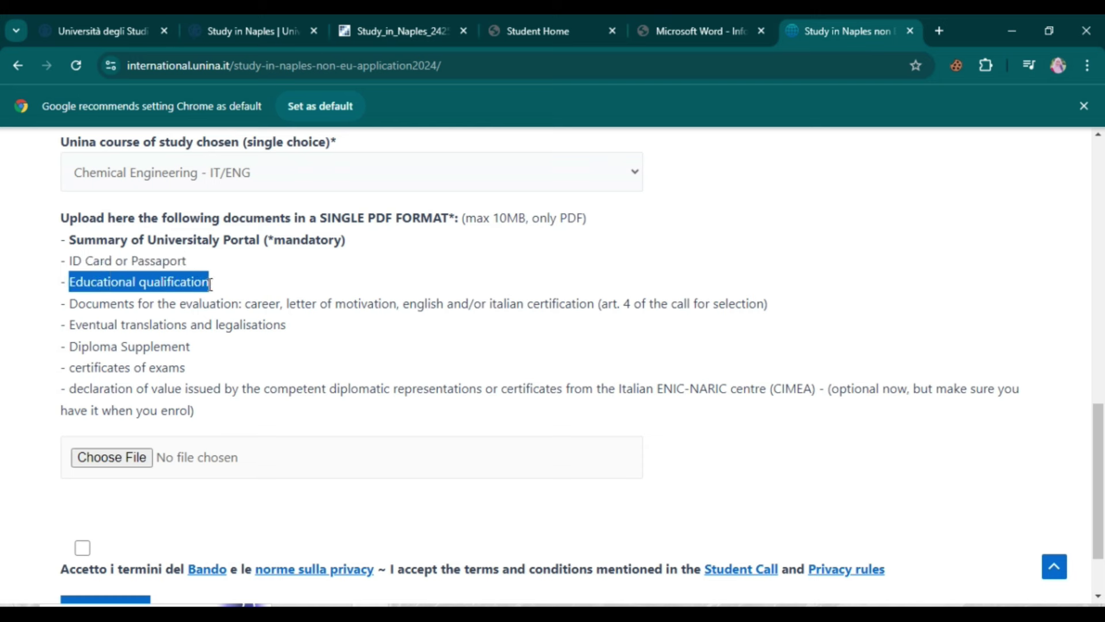
click(68, 304)
drag(68, 304, 263, 313)
click(264, 313)
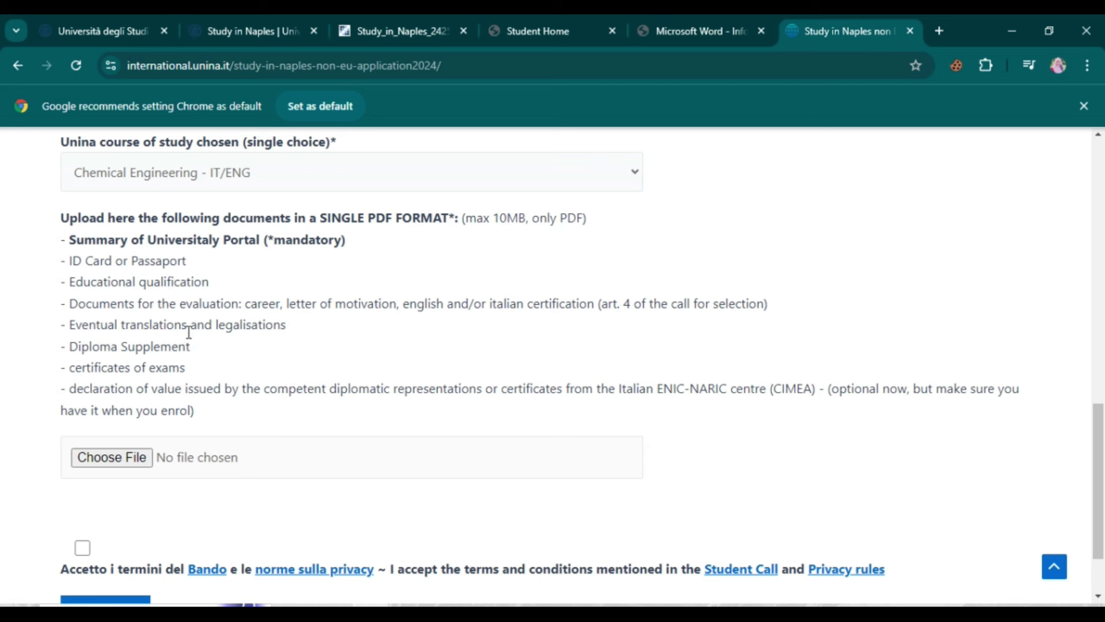
drag(66, 346, 191, 366)
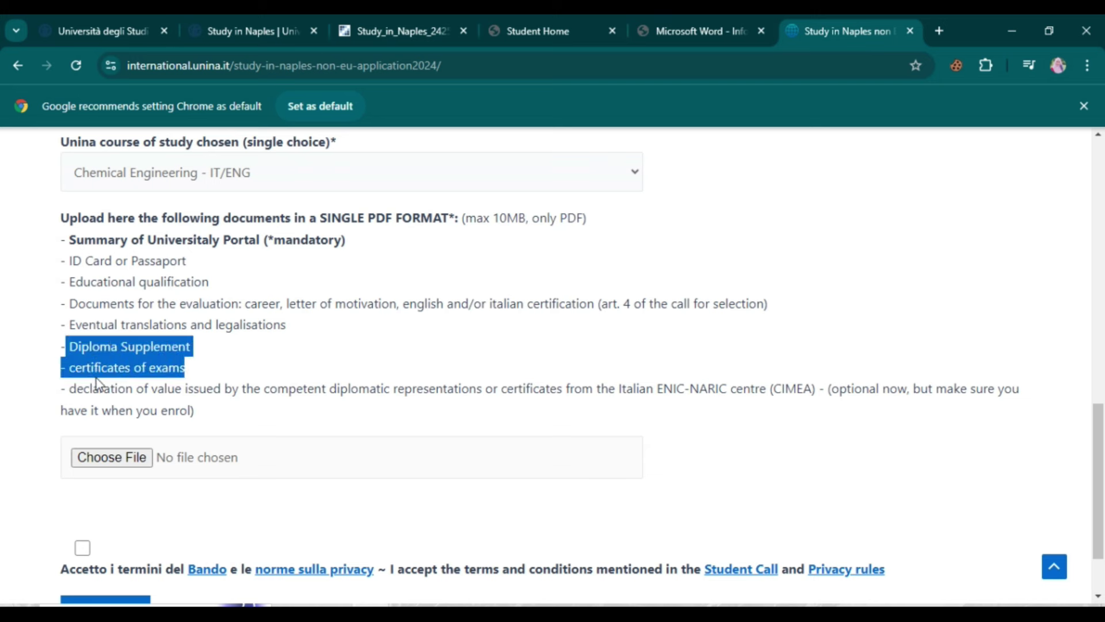
click(152, 375)
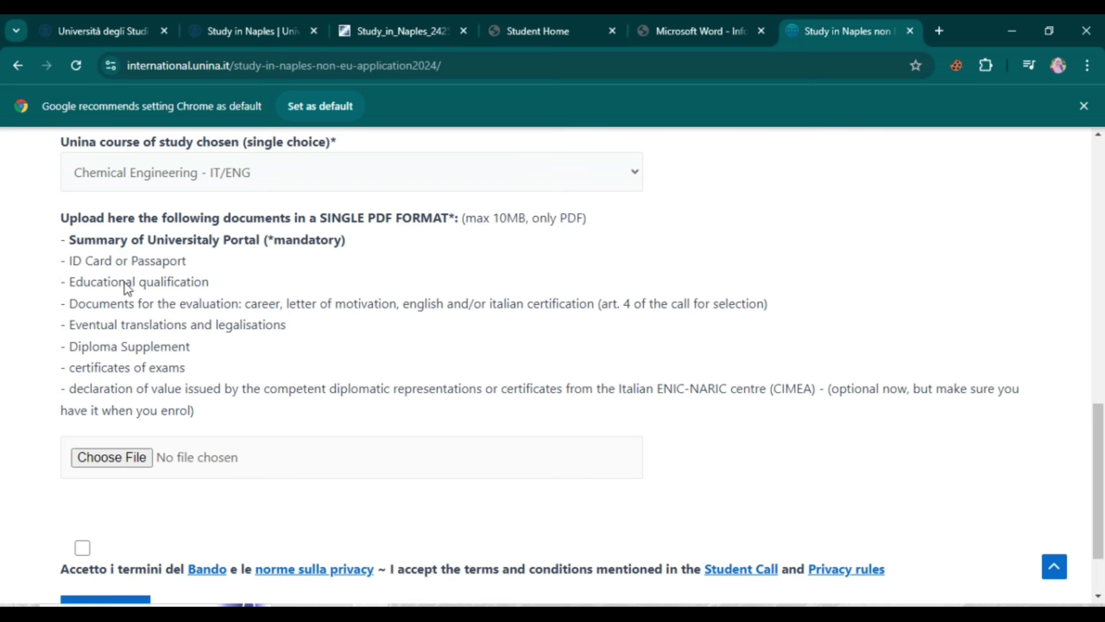
Attach Annex A.pdf to the non-EU form's file upload
click(122, 460)
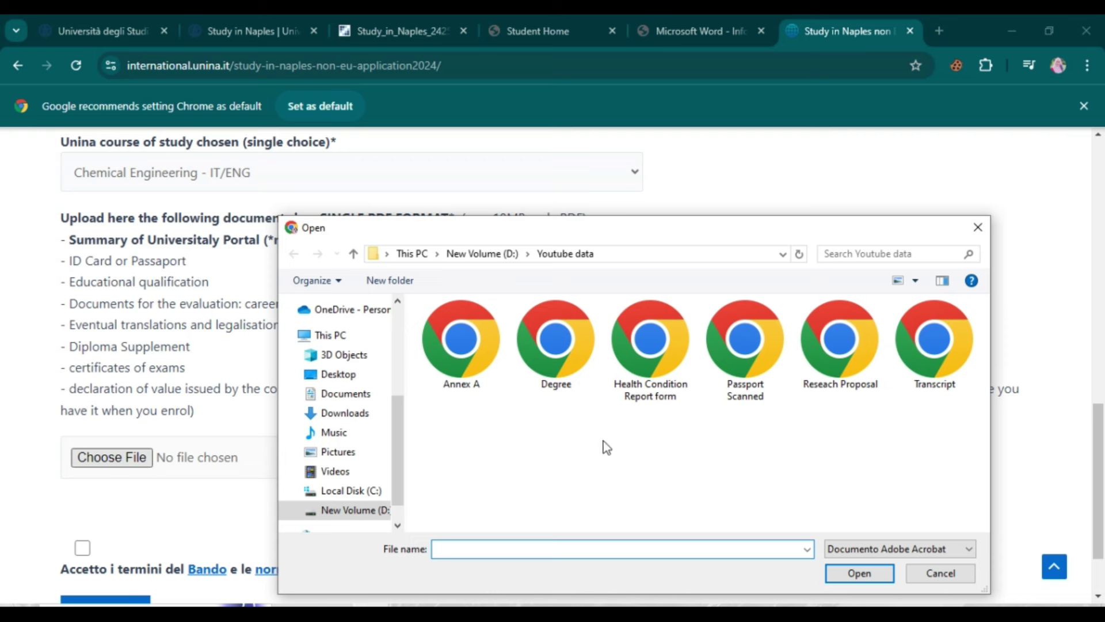
click(458, 345)
click(860, 573)
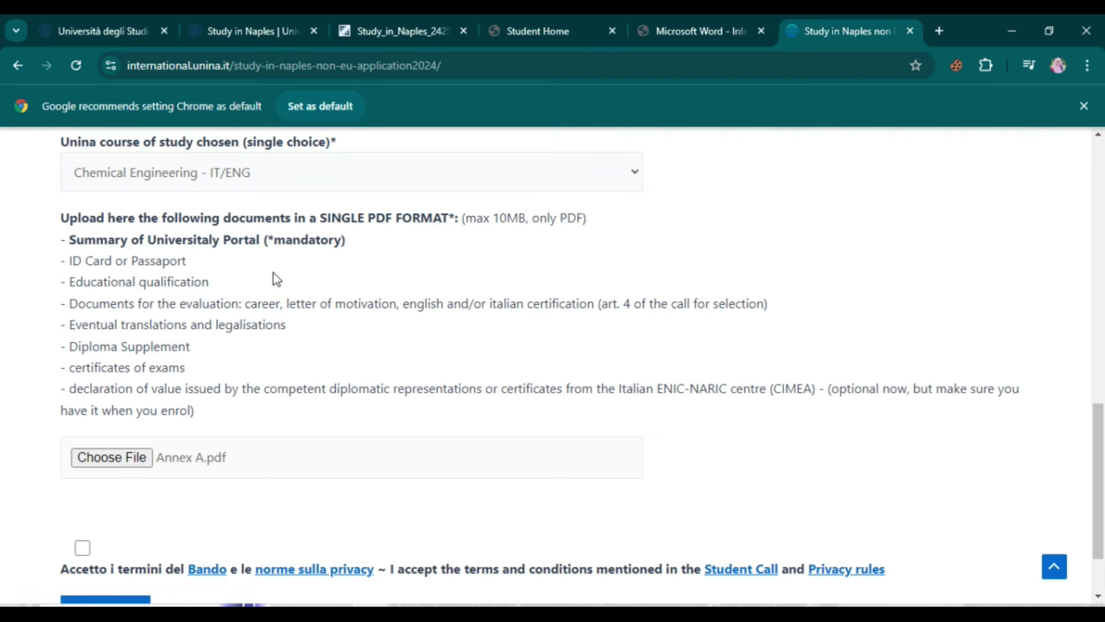
Accept the terms and conditions of the call and submit the non-EU form
scroll(197, 234, down, 2)
click(82, 455)
click(124, 520)
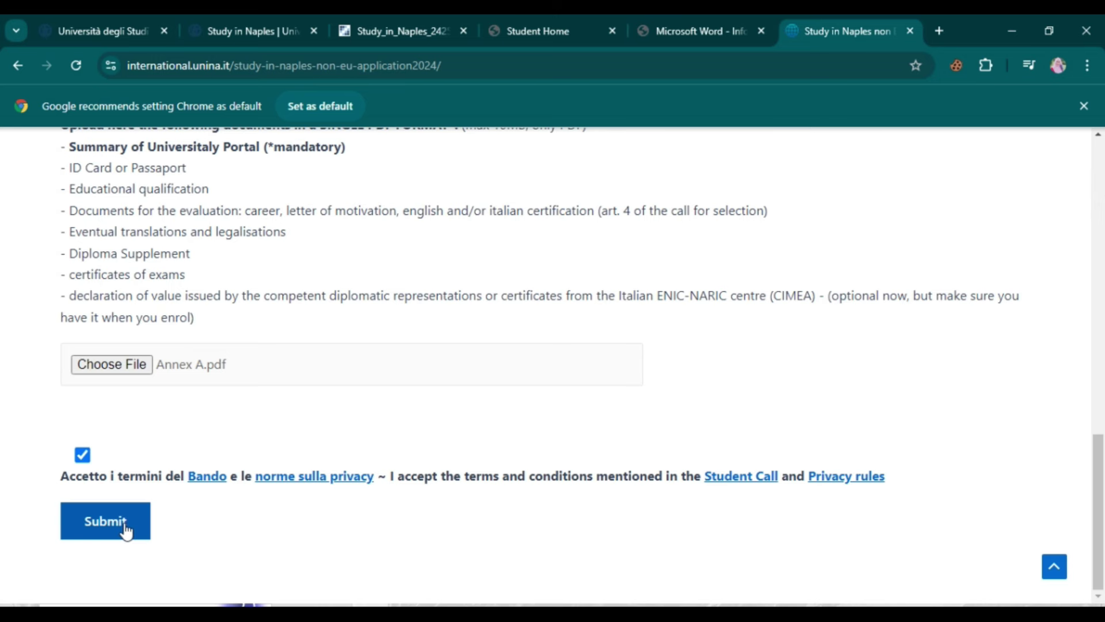
Return to Study_in_Naples_2425_call.pdf and read down to Art. 6 – Acceptance on page 4
scroll(140, 495, up, 7)
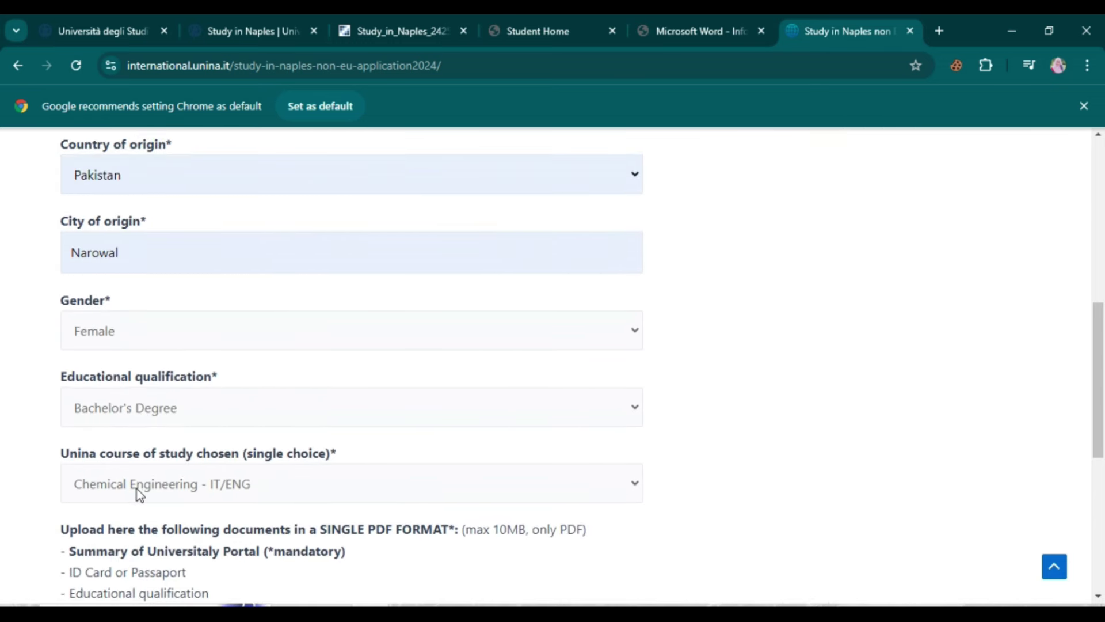
scroll(129, 432, down, 4)
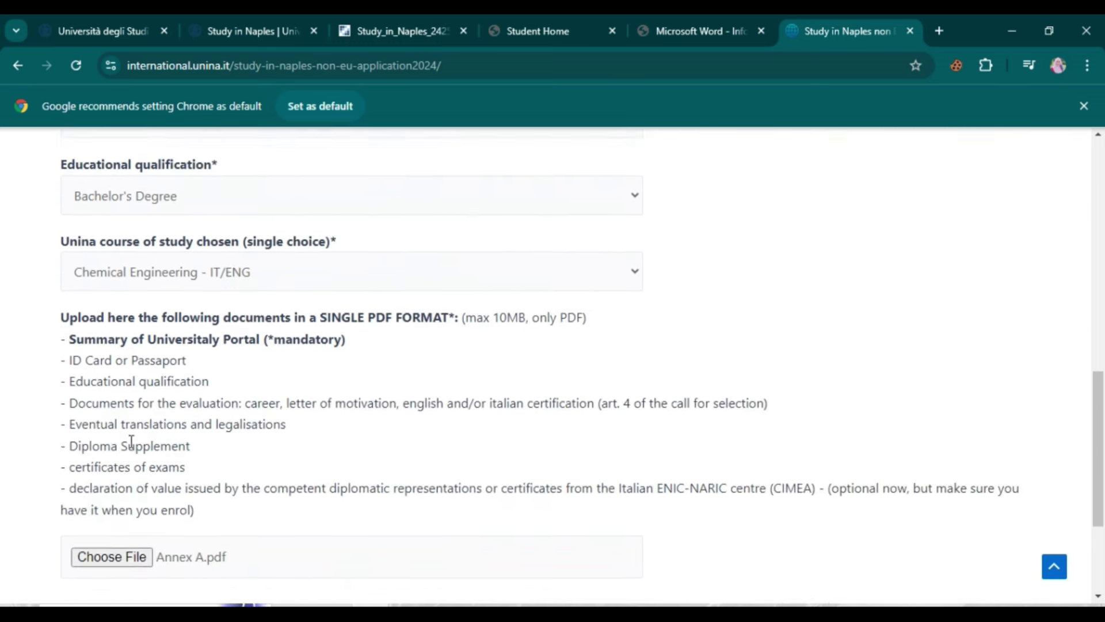
scroll(131, 442, down, 1)
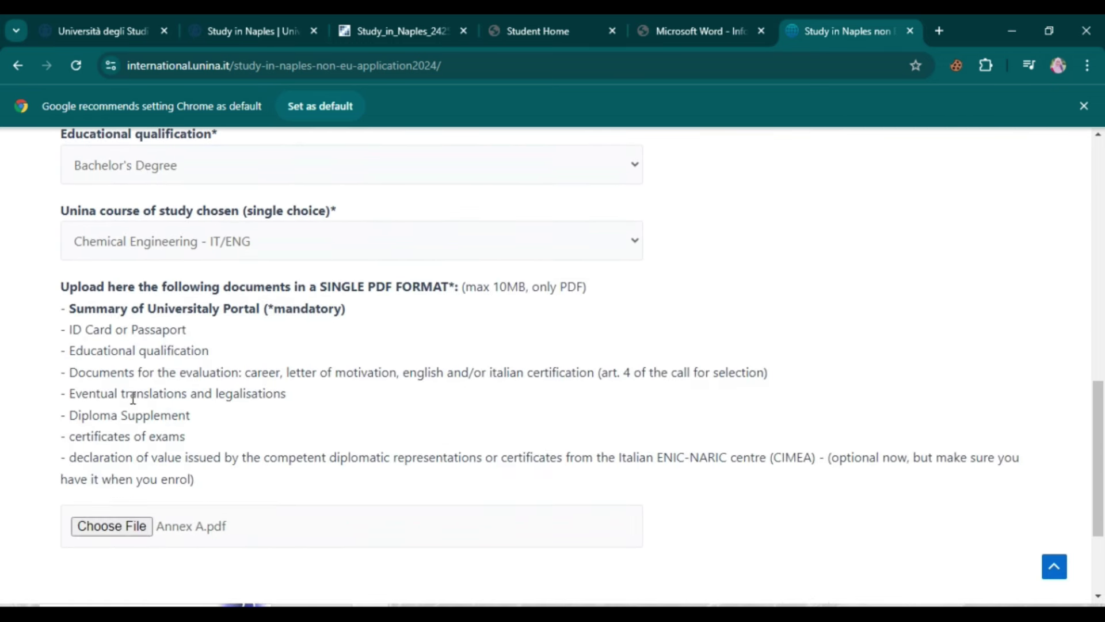
click(543, 29)
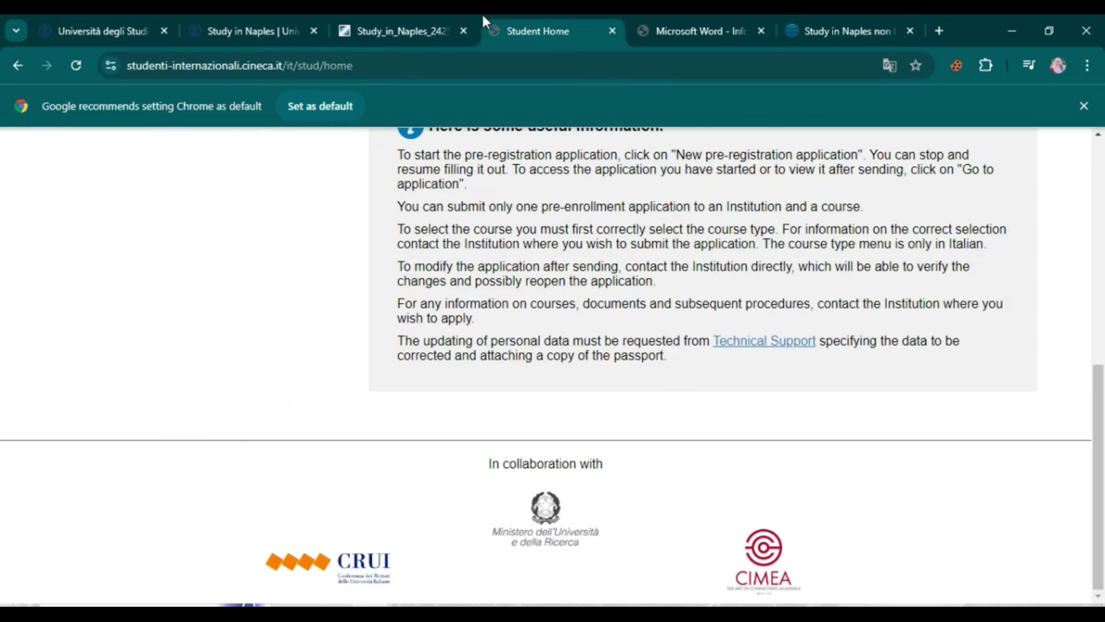
click(417, 21)
scroll(637, 215, down, 15)
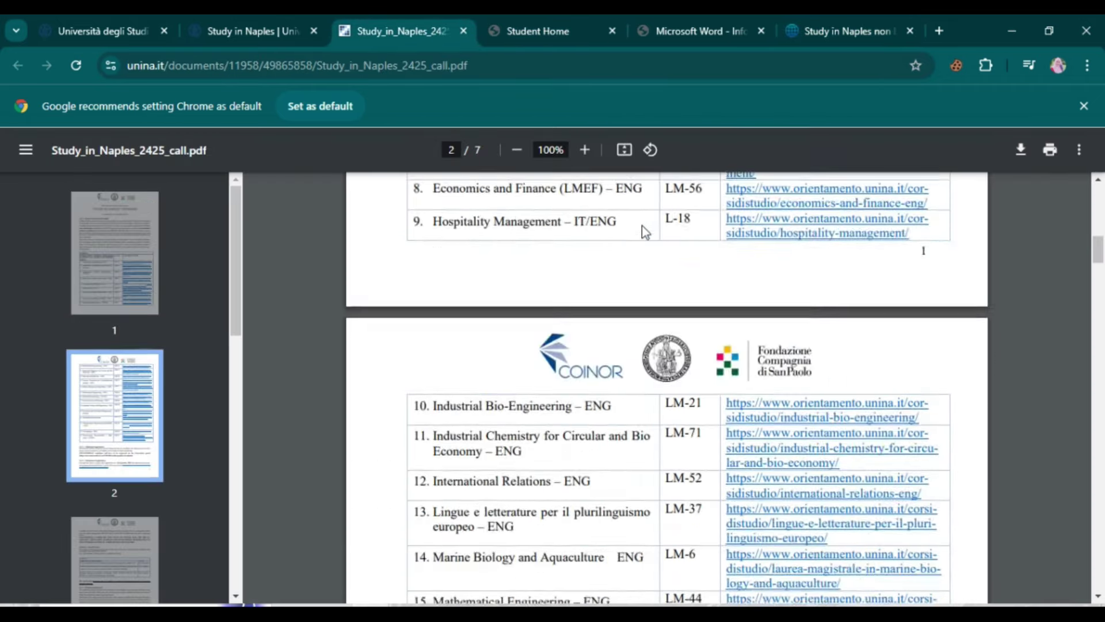
scroll(646, 235, down, 10)
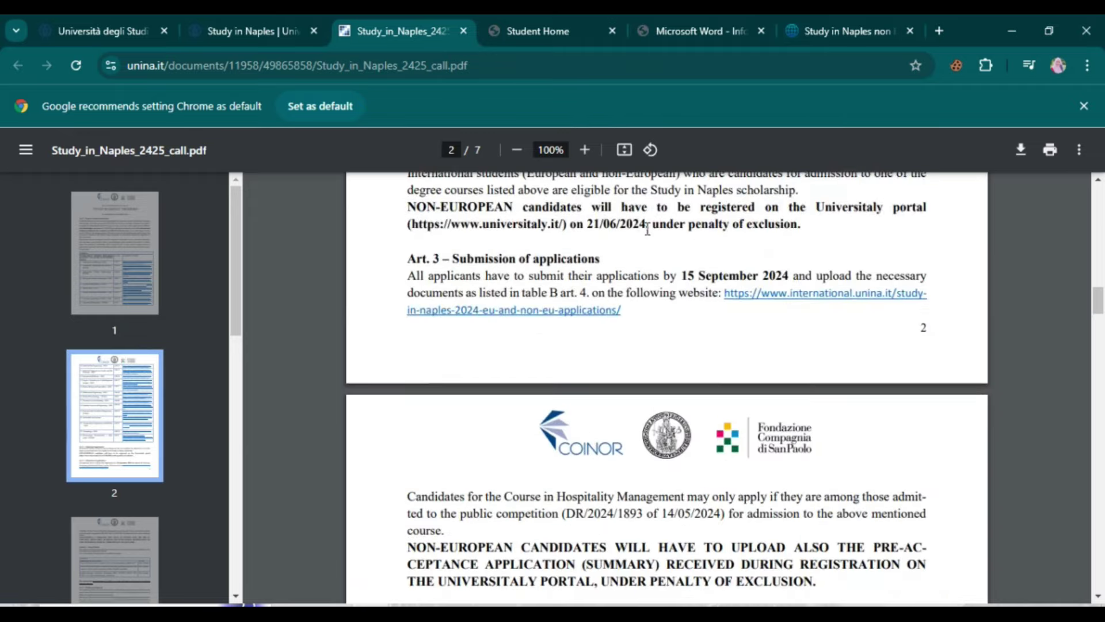
scroll(645, 245, down, 15)
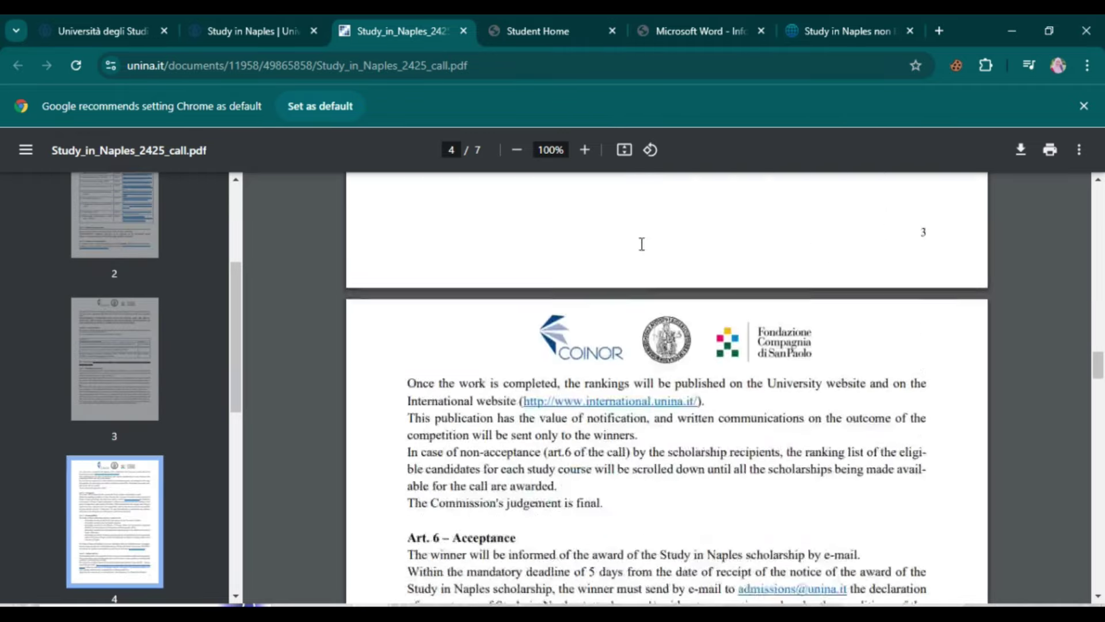